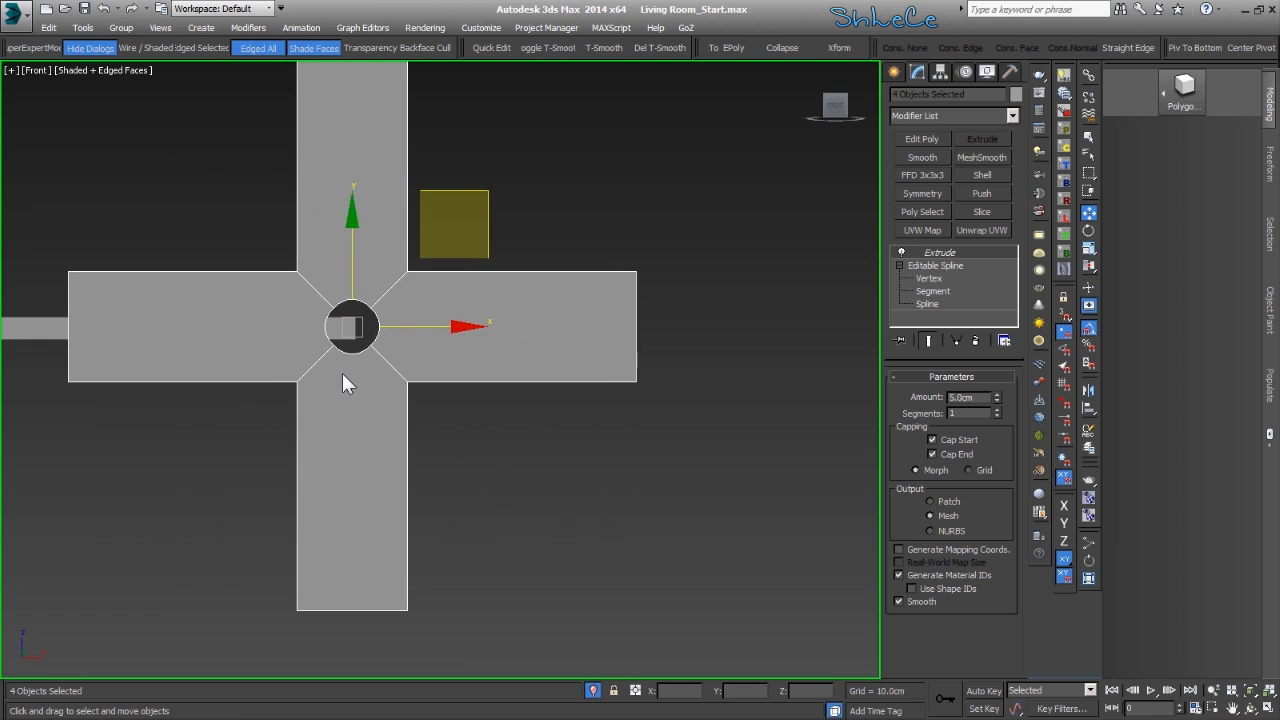
Scale the four connector arms down uniformly and nudge them down about 0.03 cm to line up with the horizontal panel
left_click_drag(415, 297, 381, 390)
key("ctrl+z")
key("w")
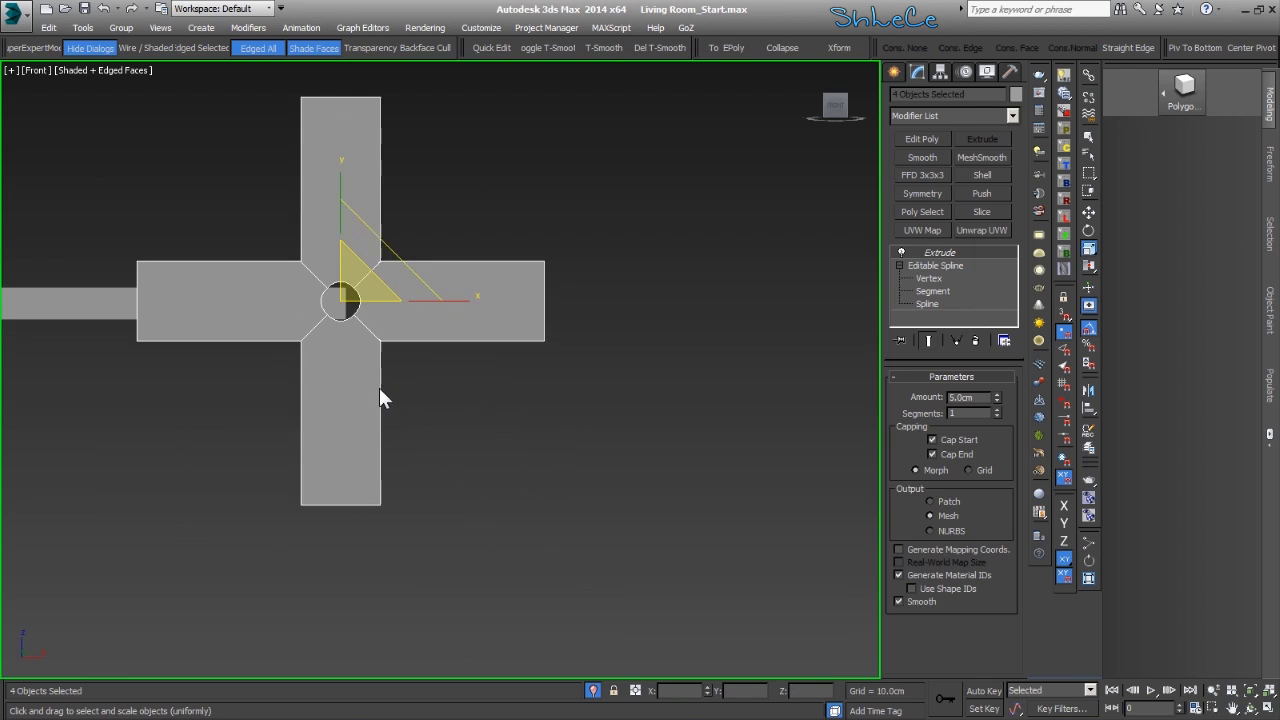
left_click_drag(340, 224, 342, 223)
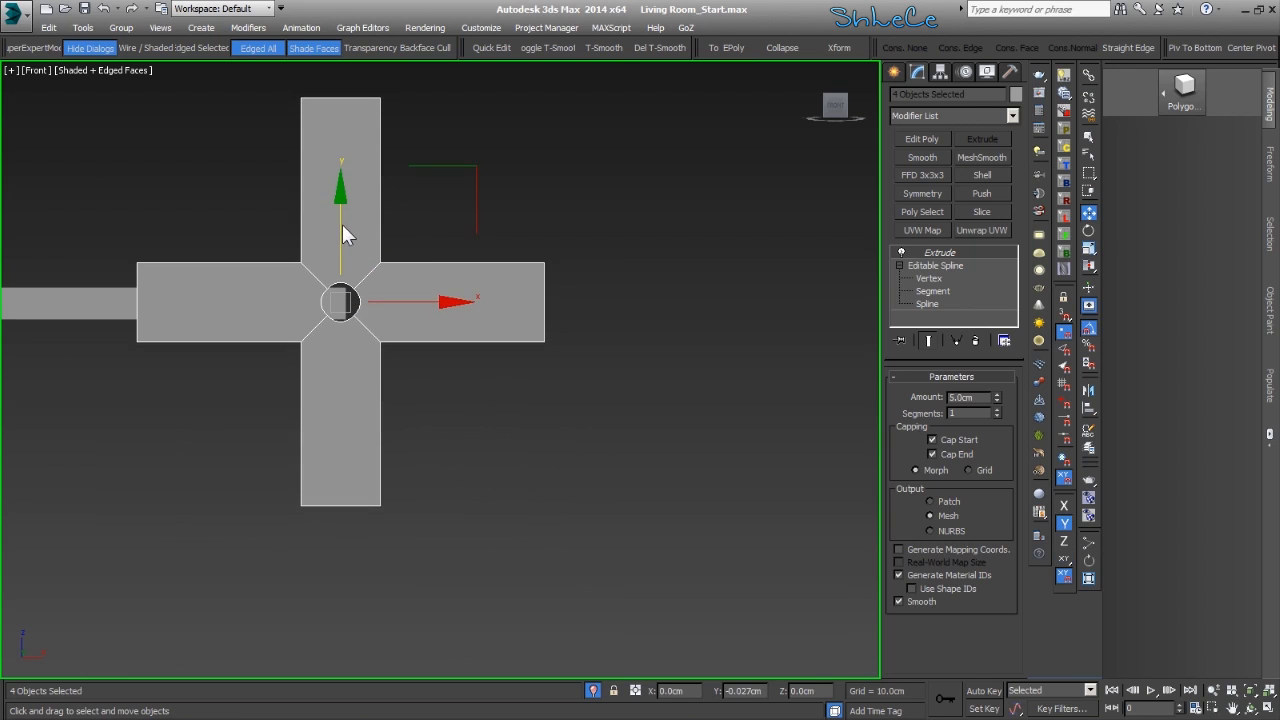
left_click(542, 440)
Add an Edit Poly modifier above the Shell of the thin horizontal panel behind the connector
left_click(109, 314)
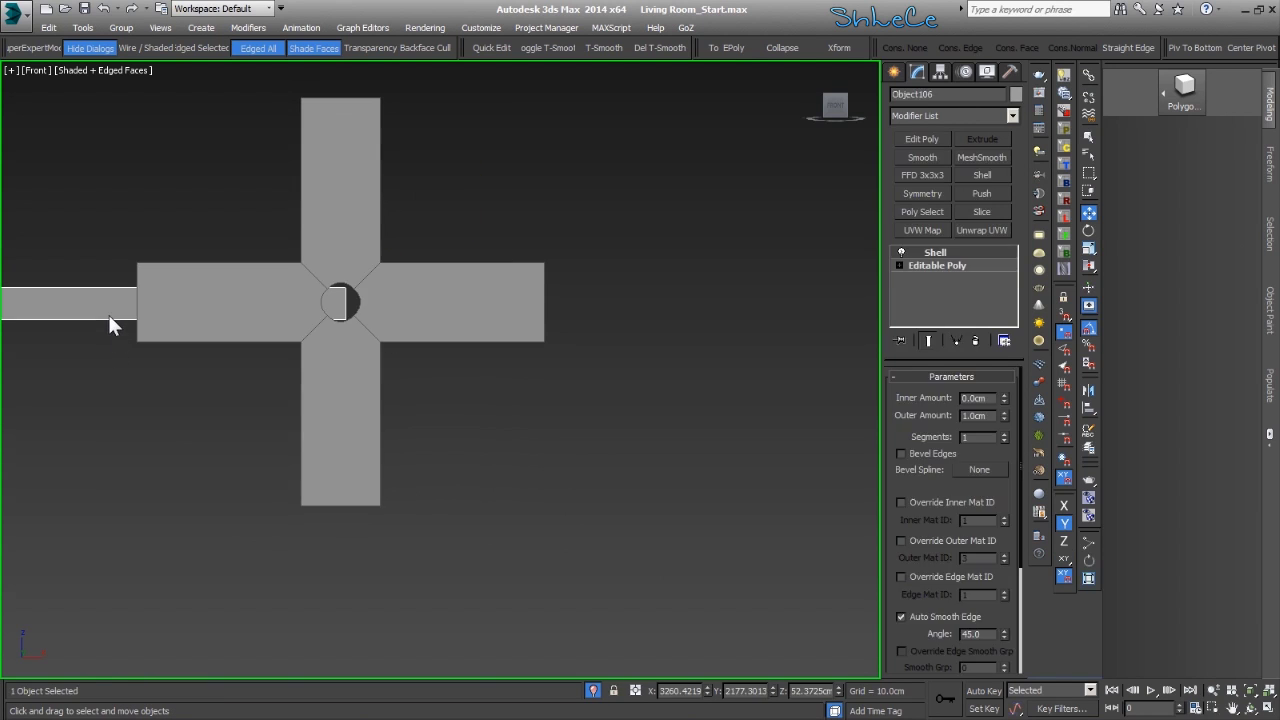
key("p")
key("z")
middle_click_drag(168, 462, 938, 300, "alt")
left_click(940, 266)
middle_click_drag(760, 400, 640, 430, "alt")
left_click(936, 253)
left_click(924, 140)
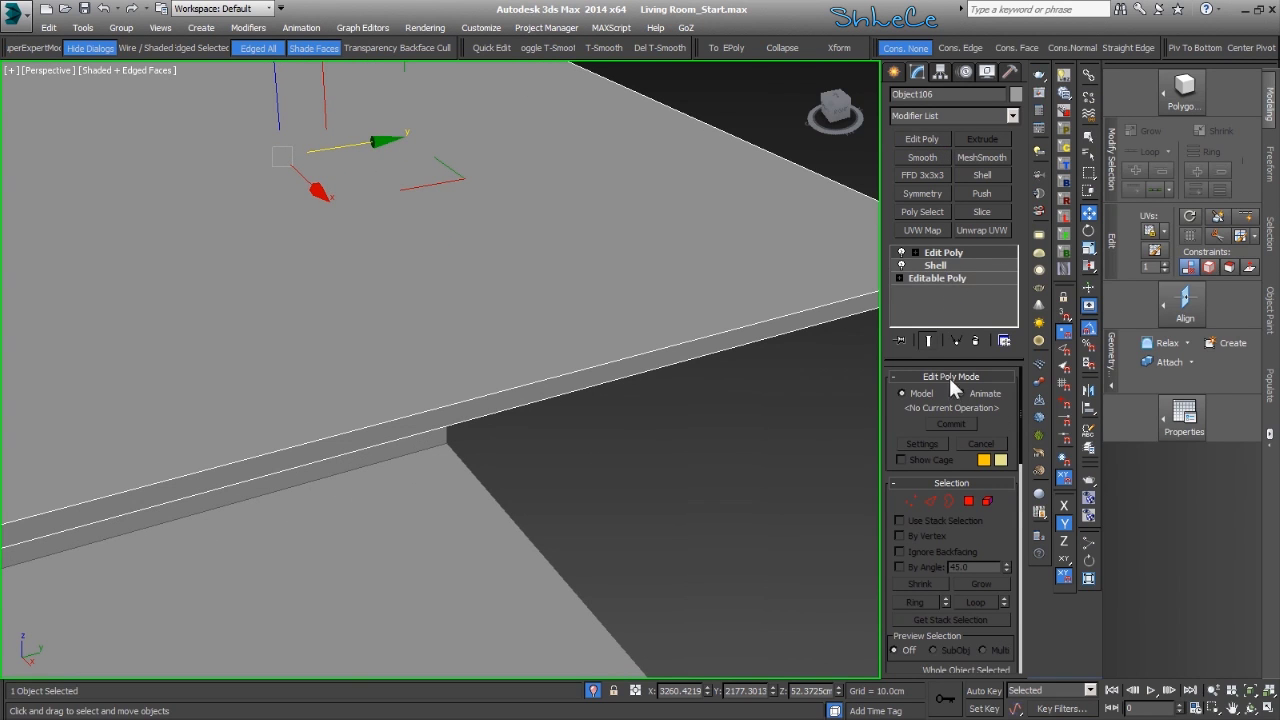
Chamfer the panel's two long front edges with several segments so the end is rounded, and leave edge editing
left_click(933, 501)
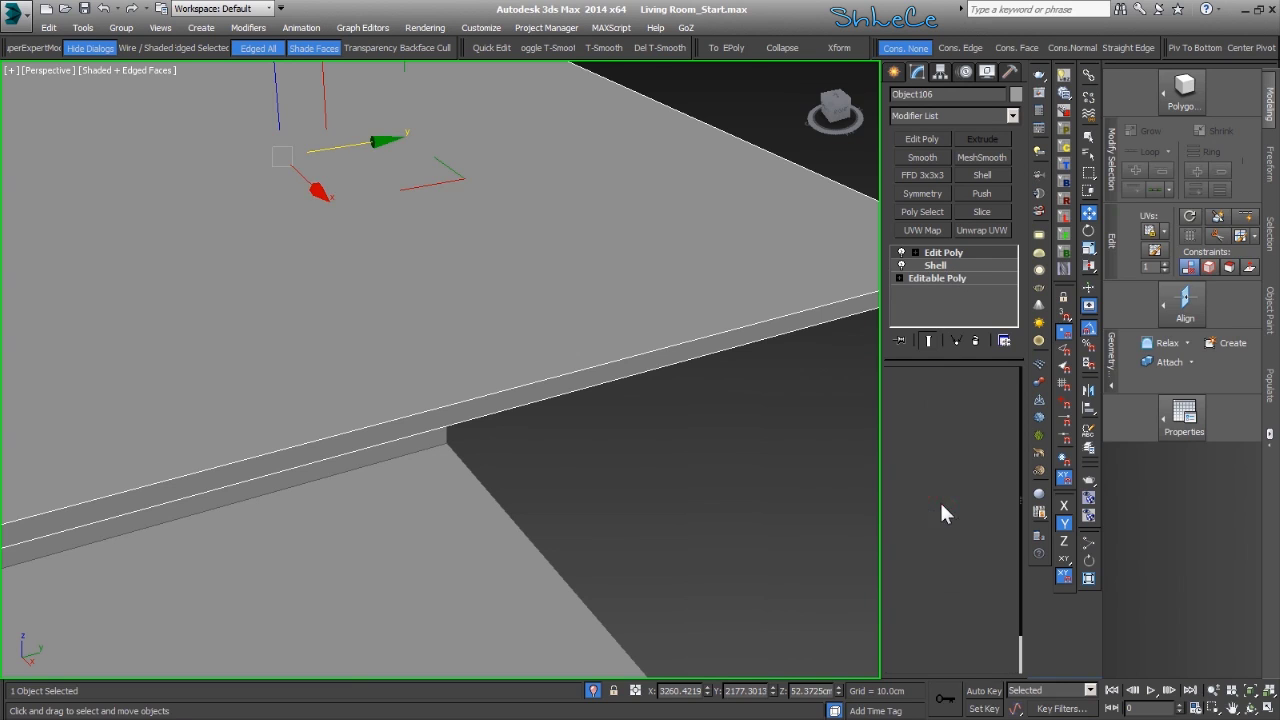
left_click(643, 358)
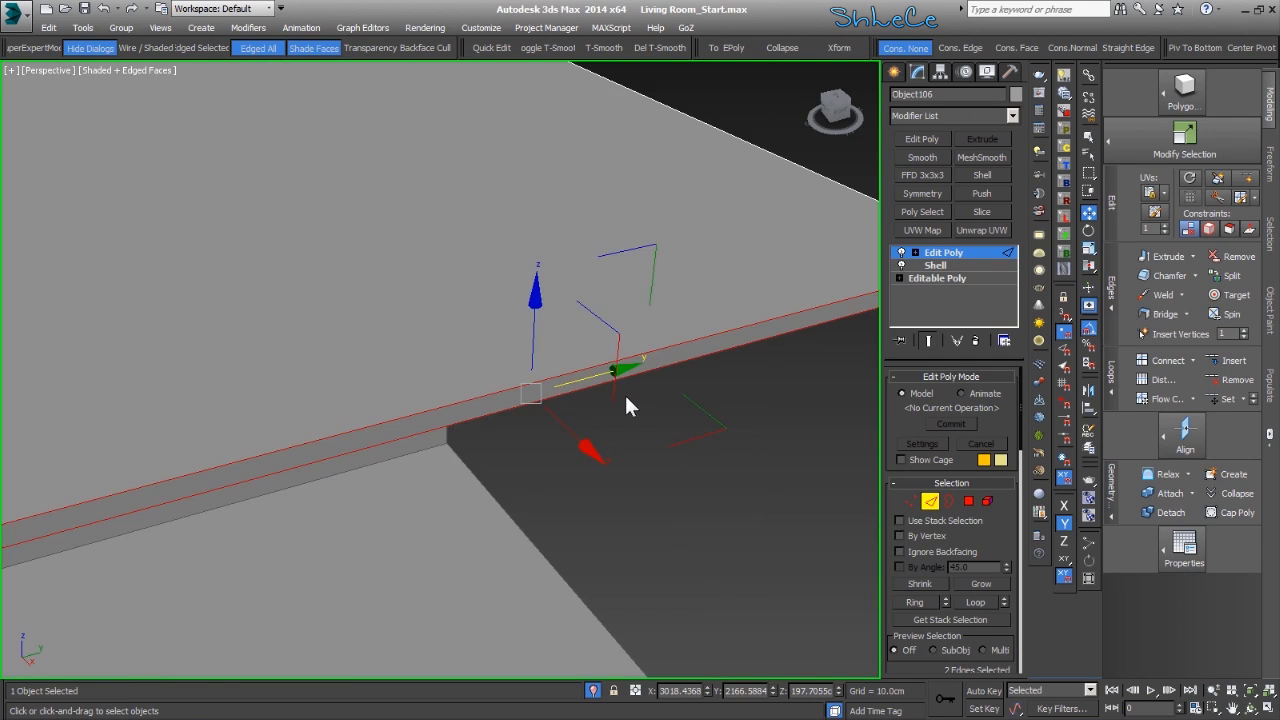
scroll(632, 400, "down", 3)
scroll(632, 398, "down", 1)
scroll(461, 446, "up", 6)
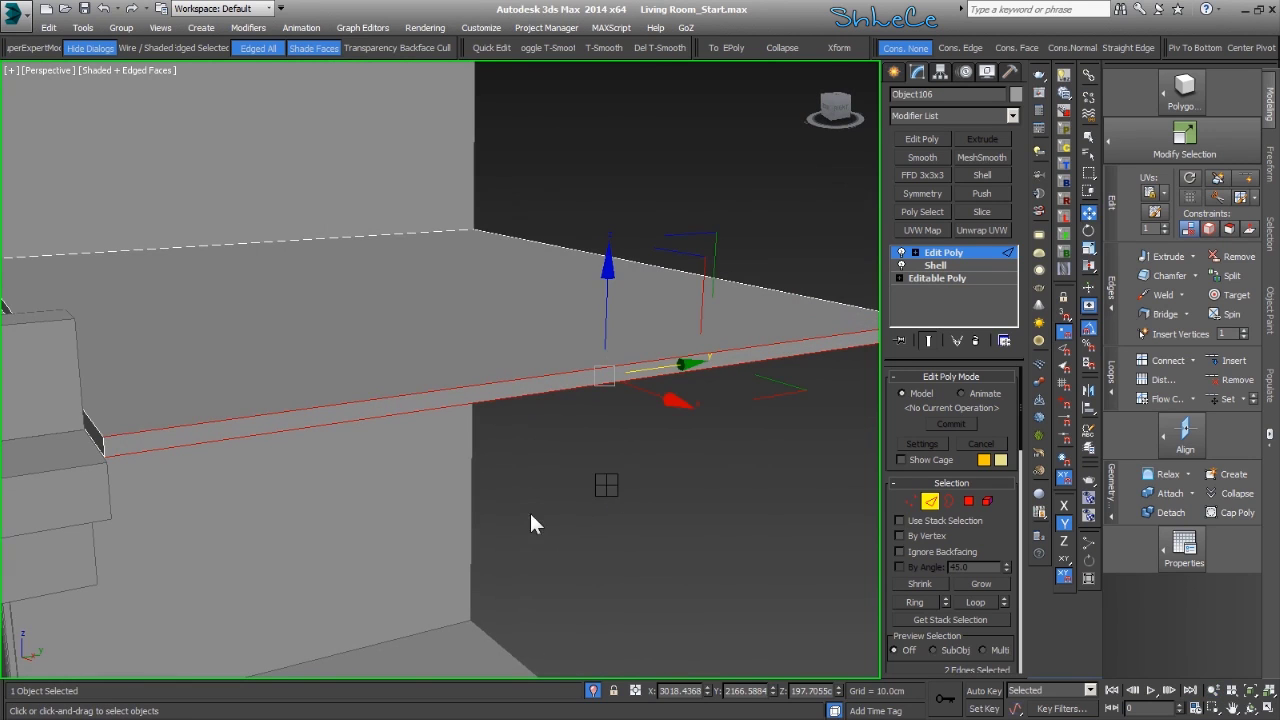
key("ctrl+shift+c")
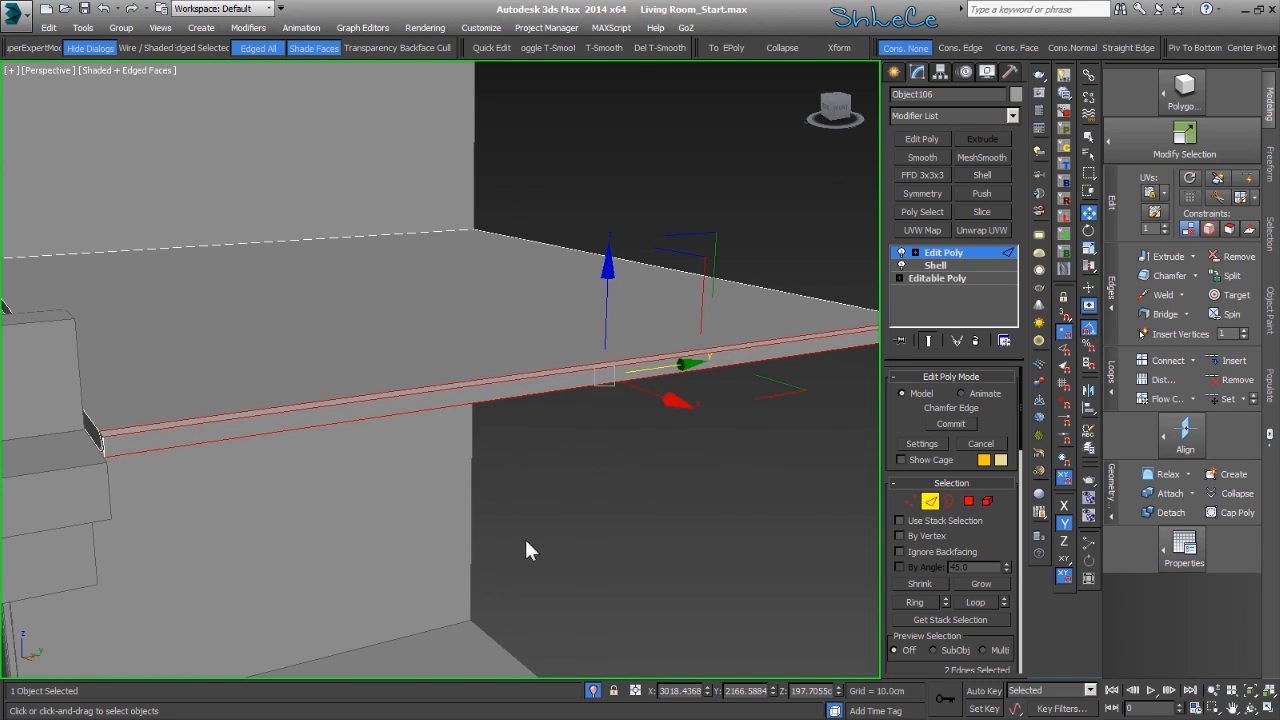
left_click_drag(704, 236, 705, 224)
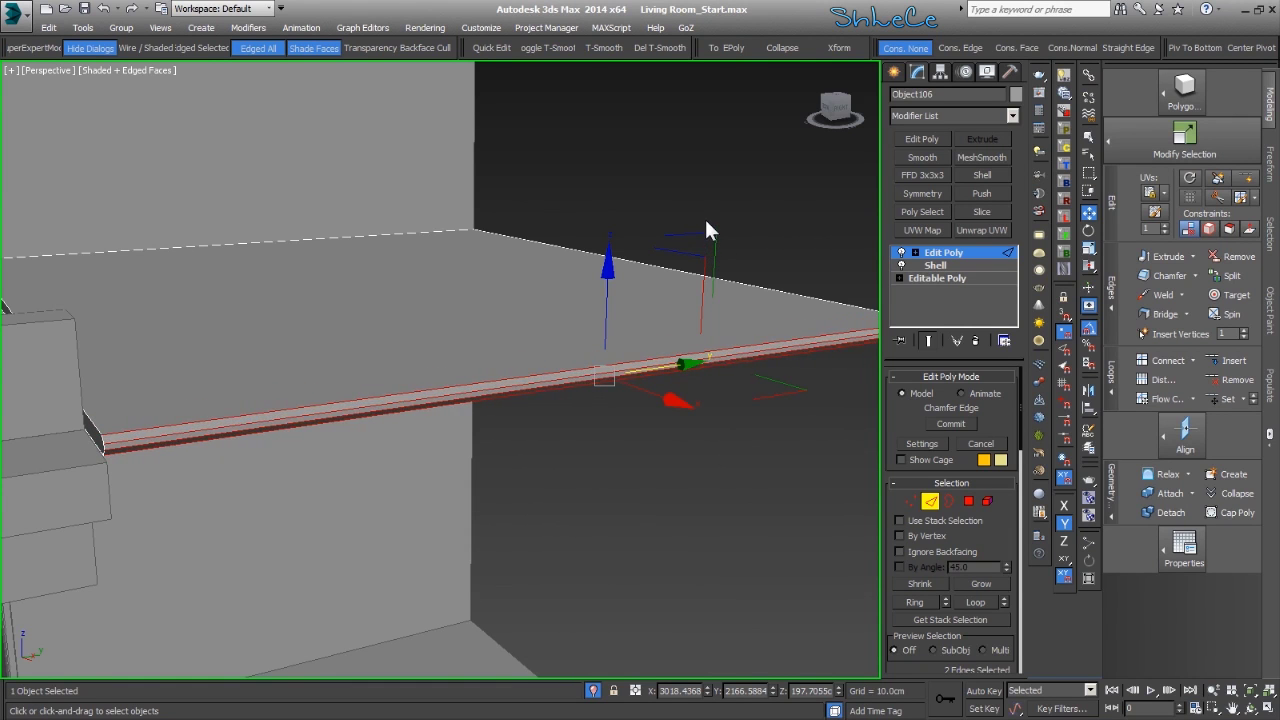
left_click(706, 257)
left_click(706, 257)
left_click(706, 257)
left_click(706, 257)
left_click_drag(706, 234, 706, 232)
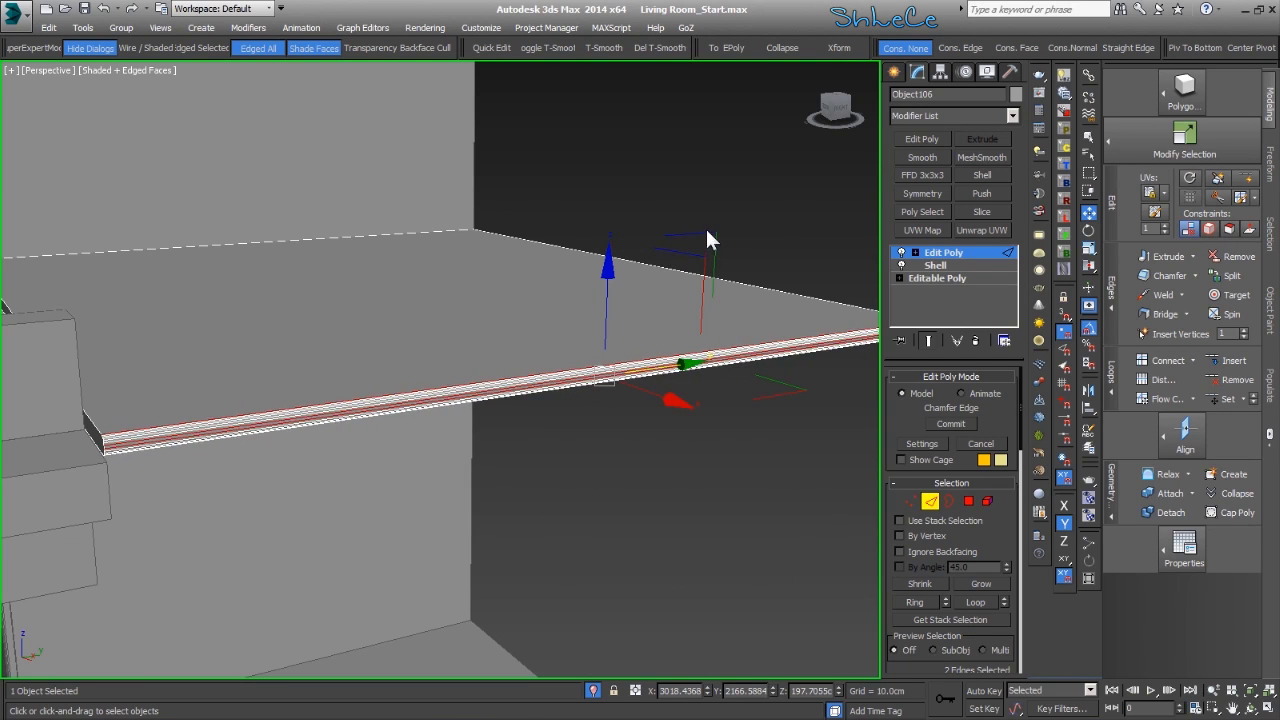
left_click(703, 309)
middle_click_drag(584, 467, 583, 421)
key("f")
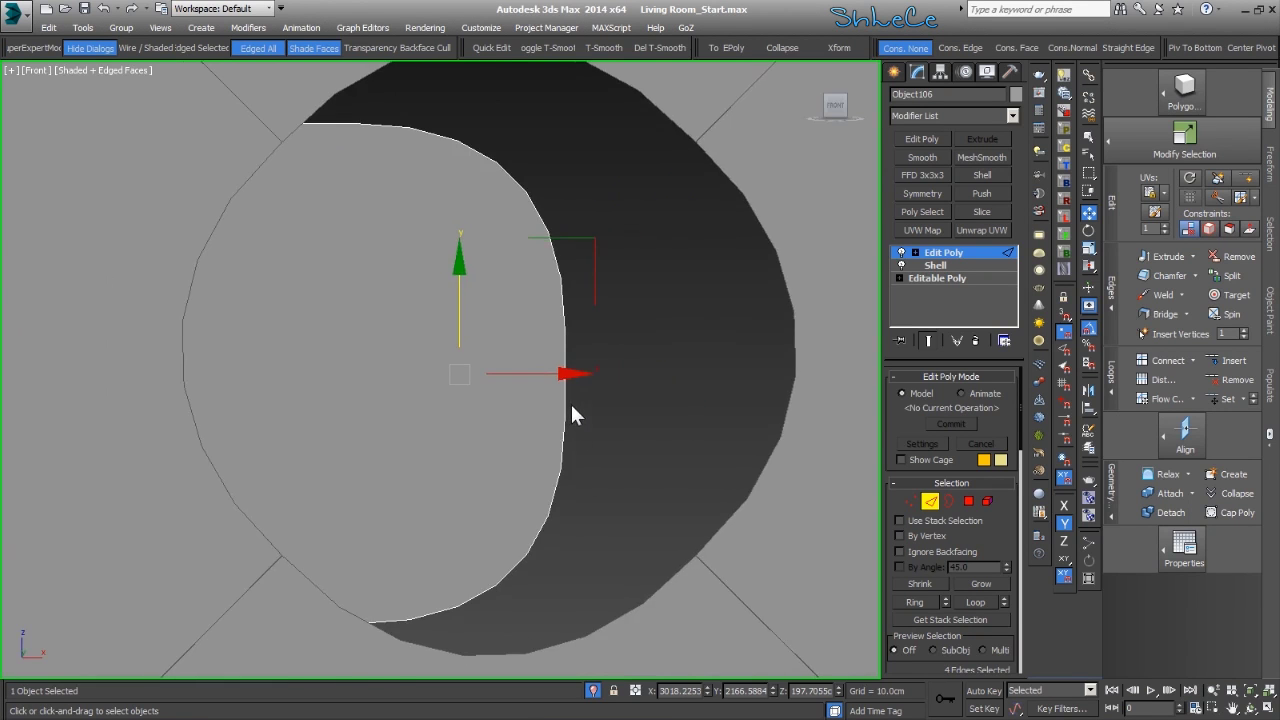
scroll(569, 404, "down", 6)
middle_click_drag(515, 457, 523, 449)
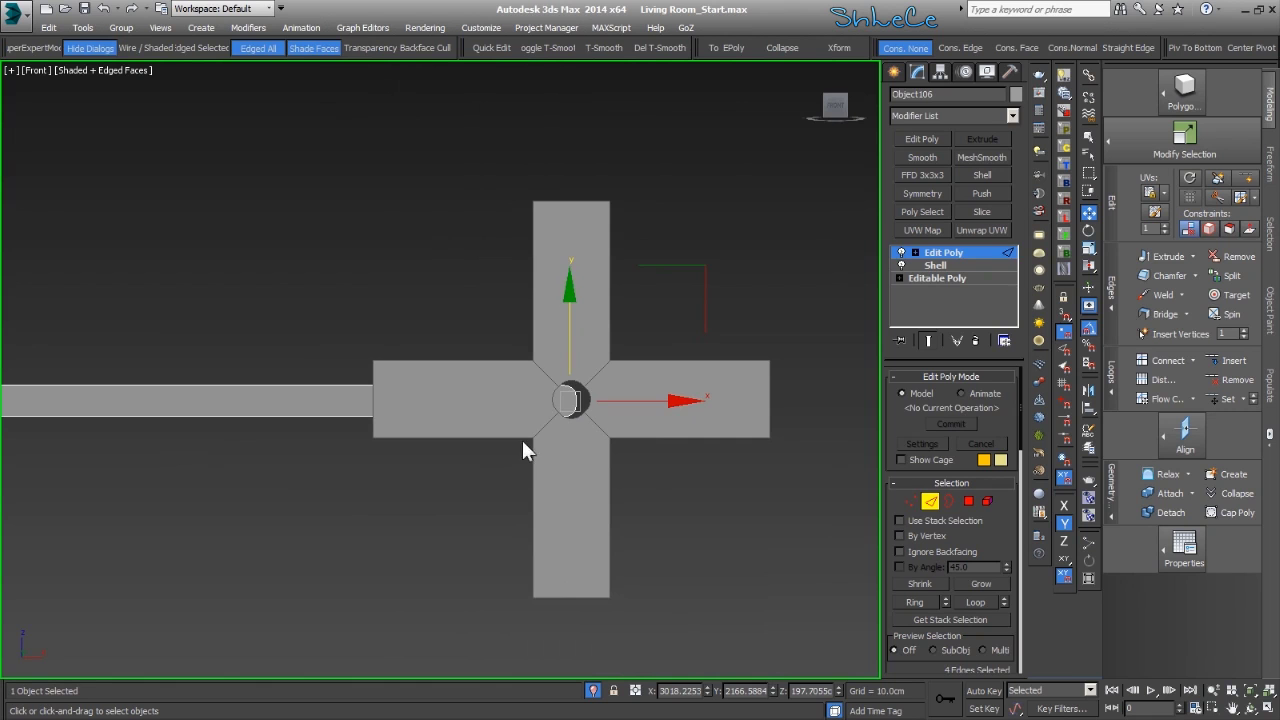
left_click(930, 501)
Select the four connector arms without the panel and scale them down uniformly about their shared centre
middle_click_drag(658, 527, 657, 517)
left_click(659, 515)
left_click_drag(751, 203, 378, 576)
left_click(228, 398, "alt")
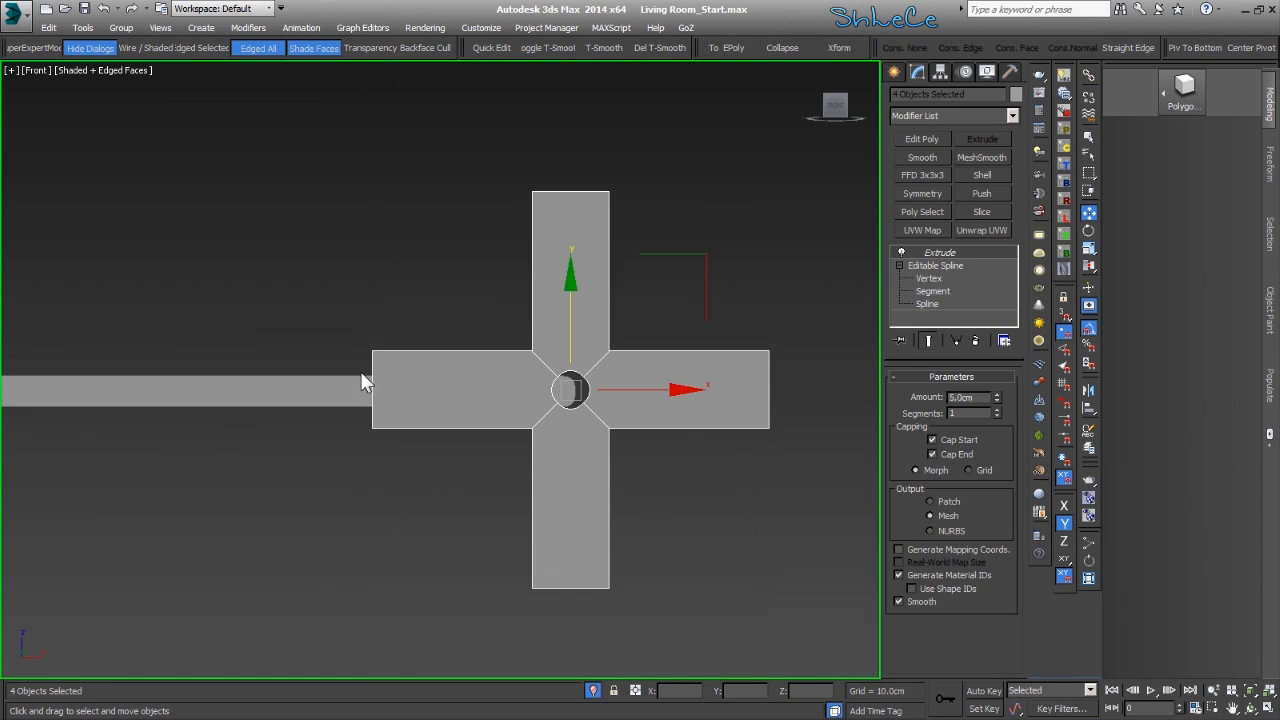
key("r")
left_click_drag(620, 340, 628, 395)
Move the four connector arms along X away from the panel until the centre hole clears its rounded end
key("w")
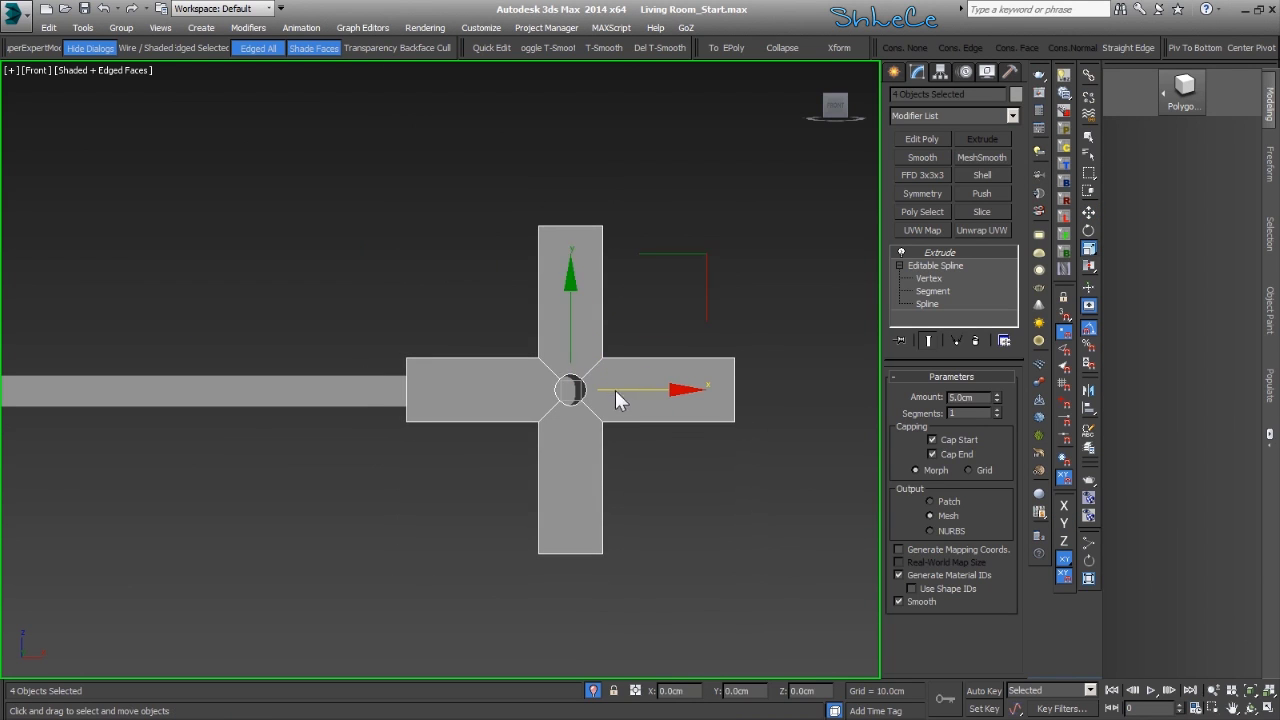
left_click_drag(708, 281, 715, 280)
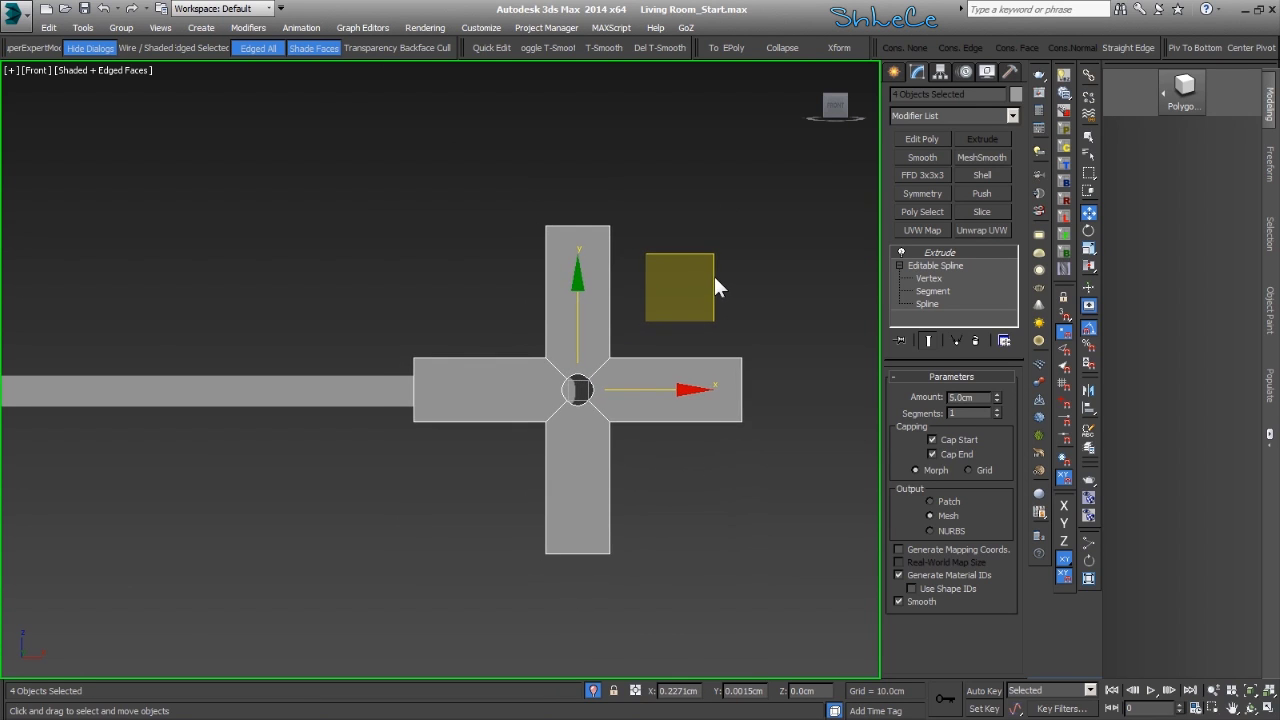
left_click(663, 554)
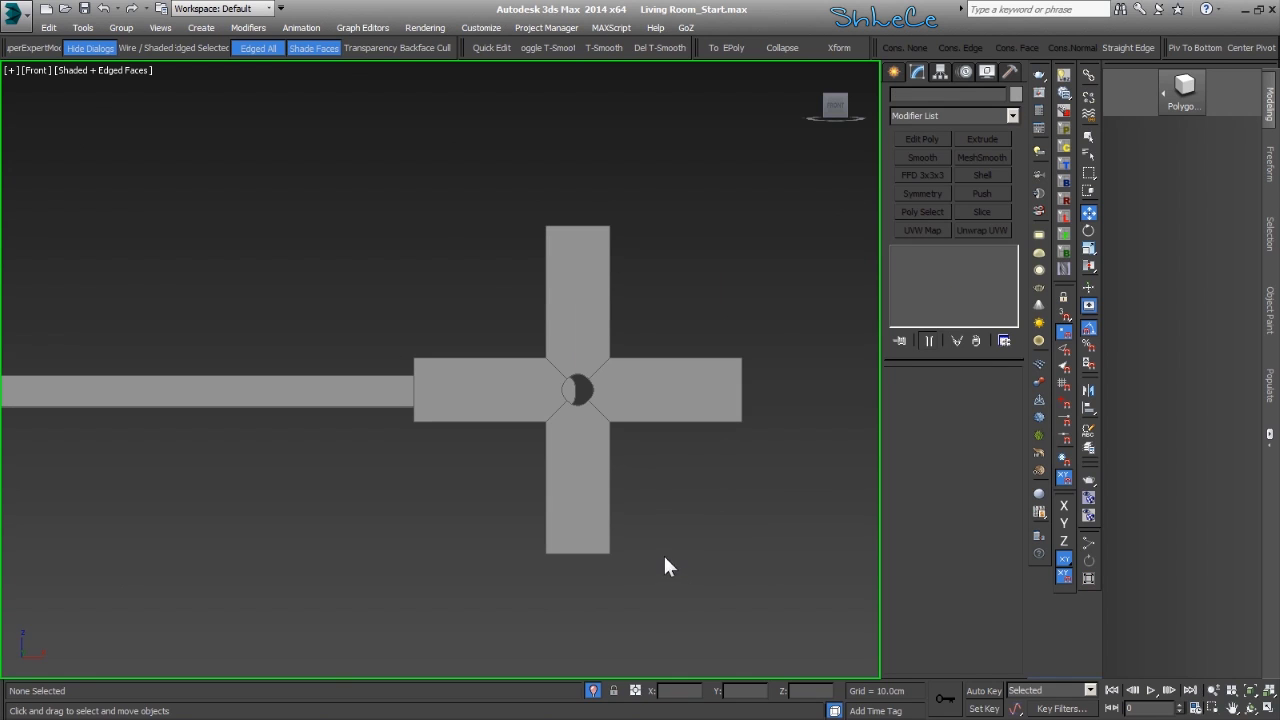
left_click_drag(264, 624, 264, 624)
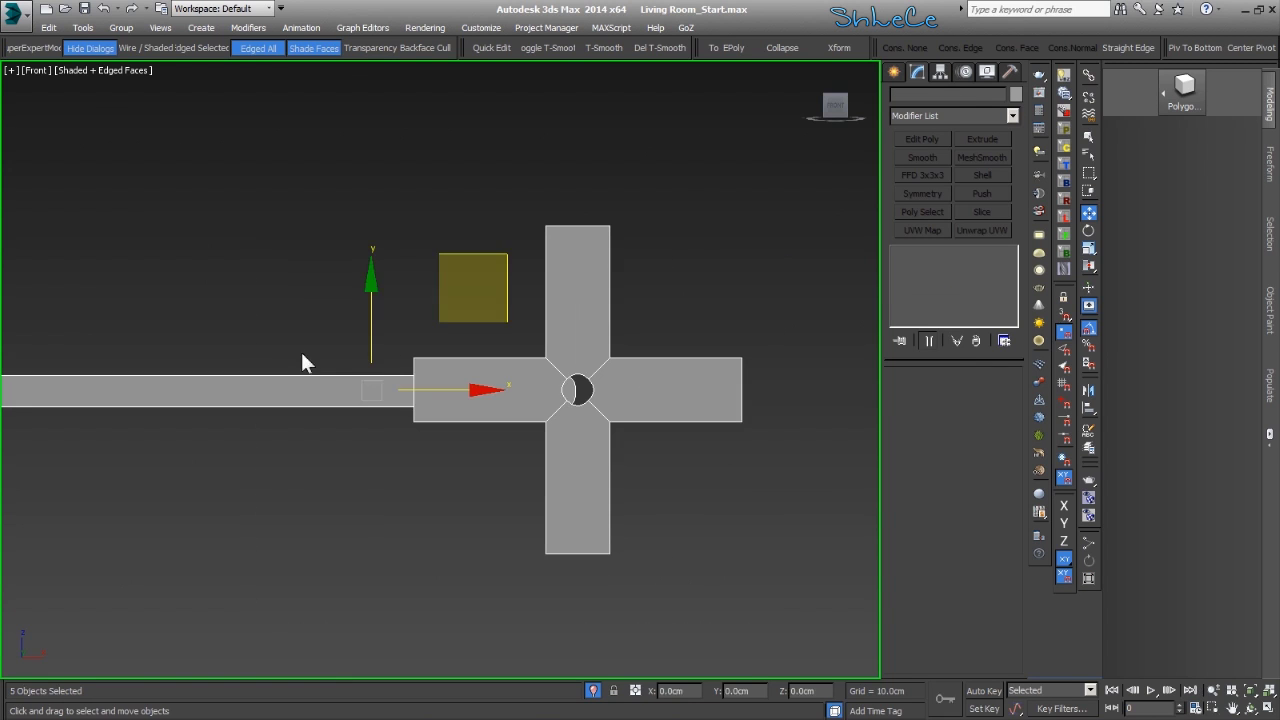
left_click(300, 390, "alt")
left_click_drag(670, 395, 680, 391)
left_click(412, 419)
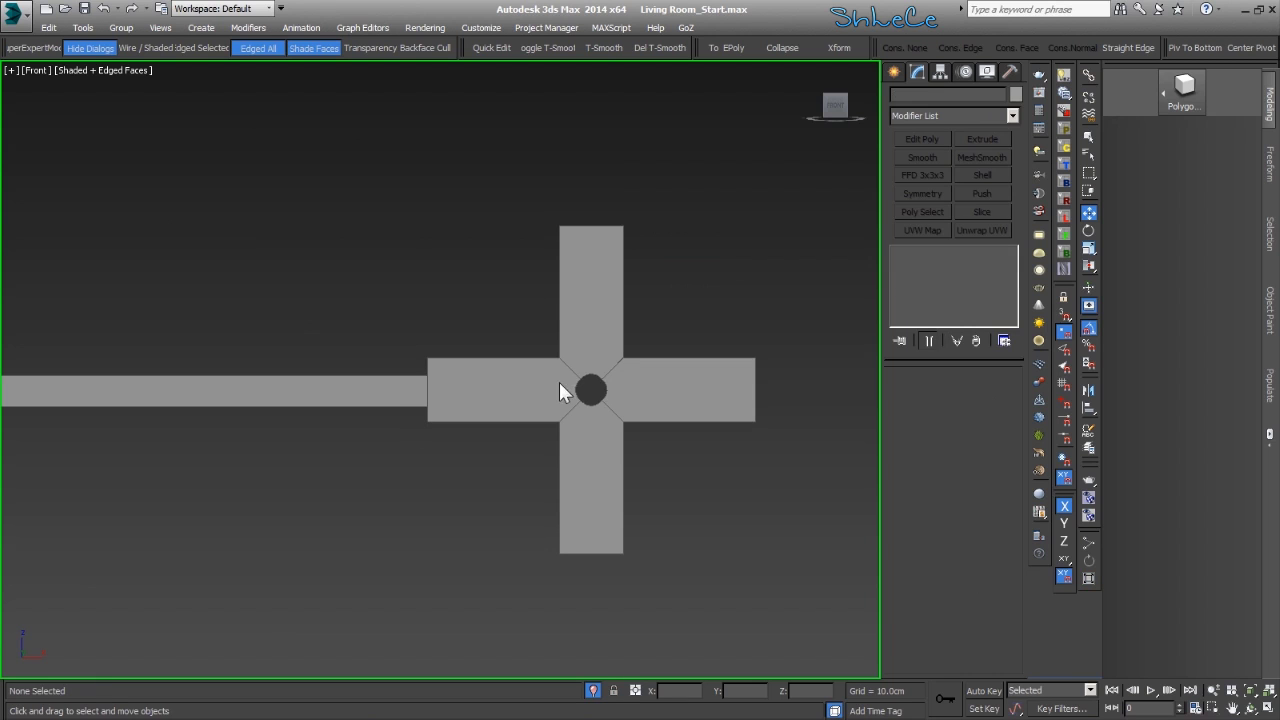
Turn off the Extrude modifier on the connector arm that overlaps the panel
left_click(492, 390)
scroll(473, 396, "up", 3)
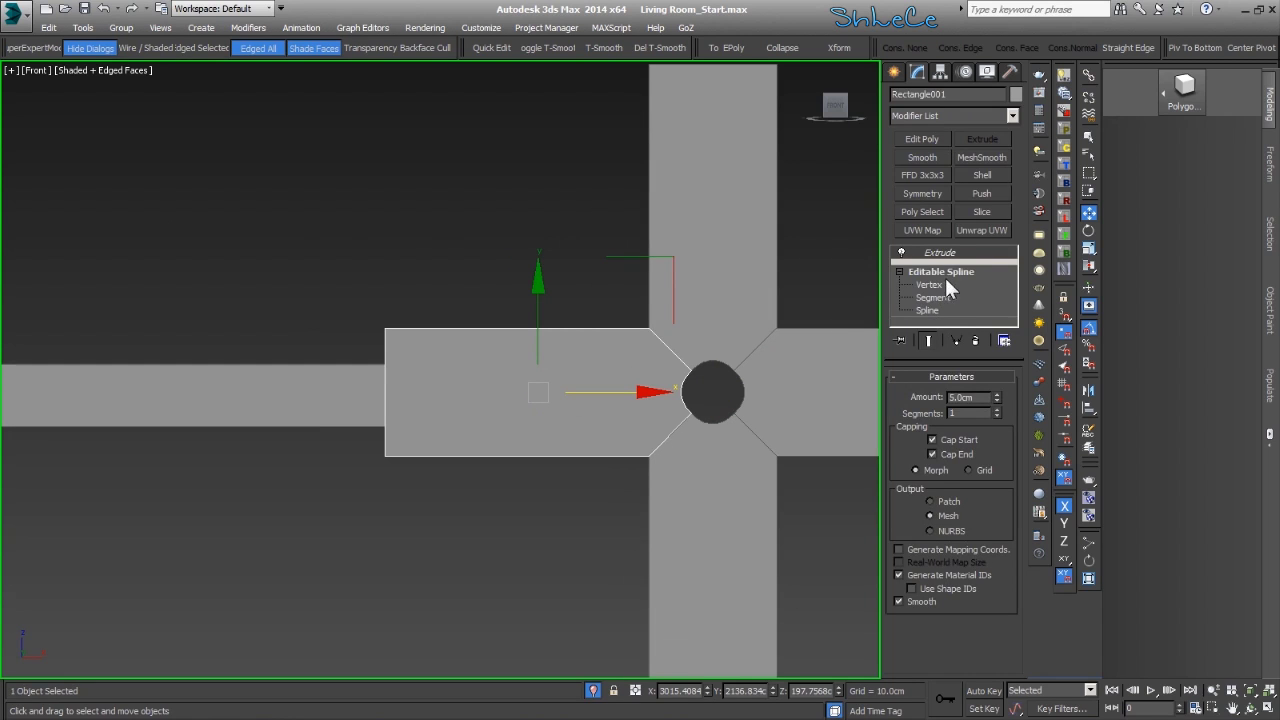
left_click(913, 266)
left_click(370, 415)
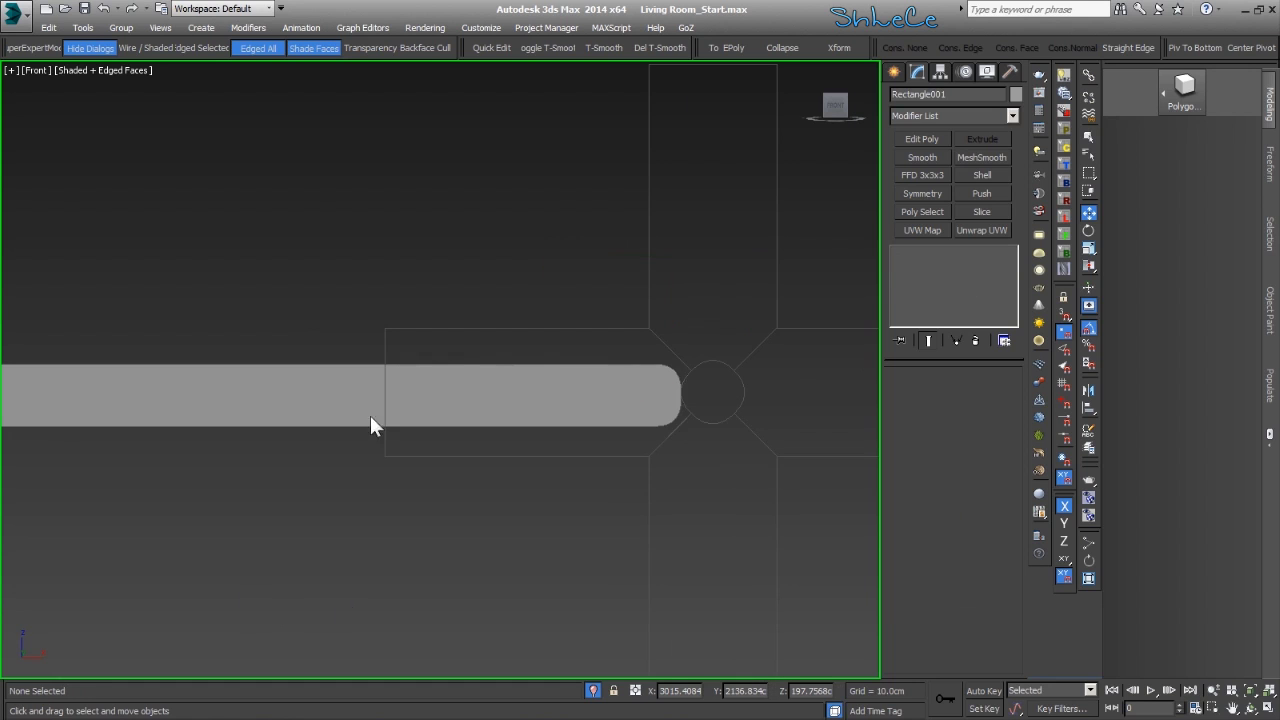
Divide the outer end segment of that arm's spline with 2 divisions
left_click(447, 329)
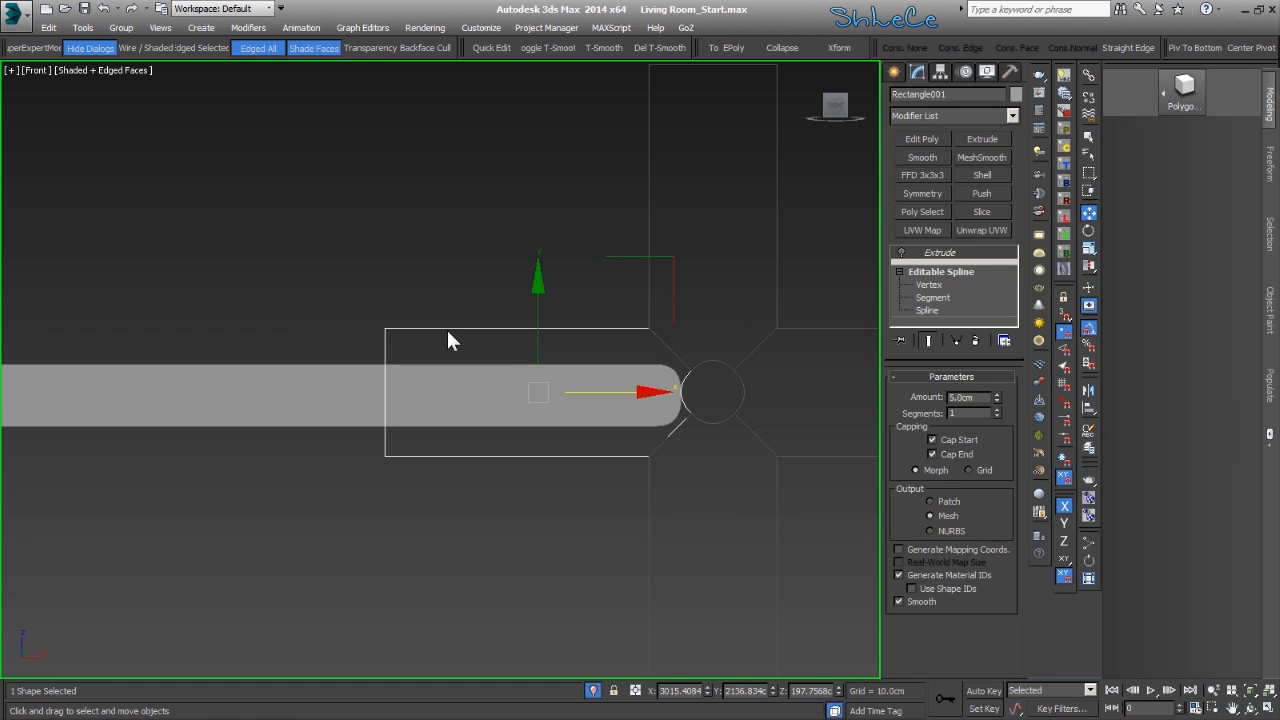
left_click(945, 297)
left_click(385, 391)
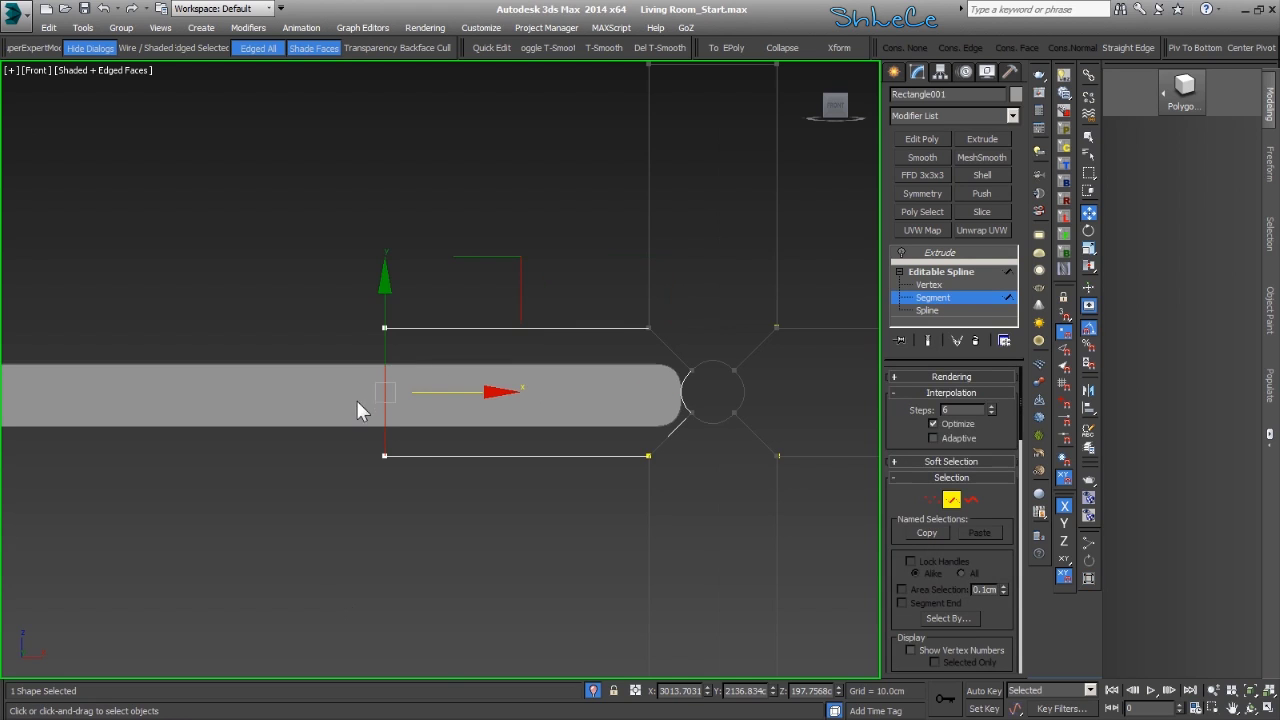
scroll(925, 471, "down", 10)
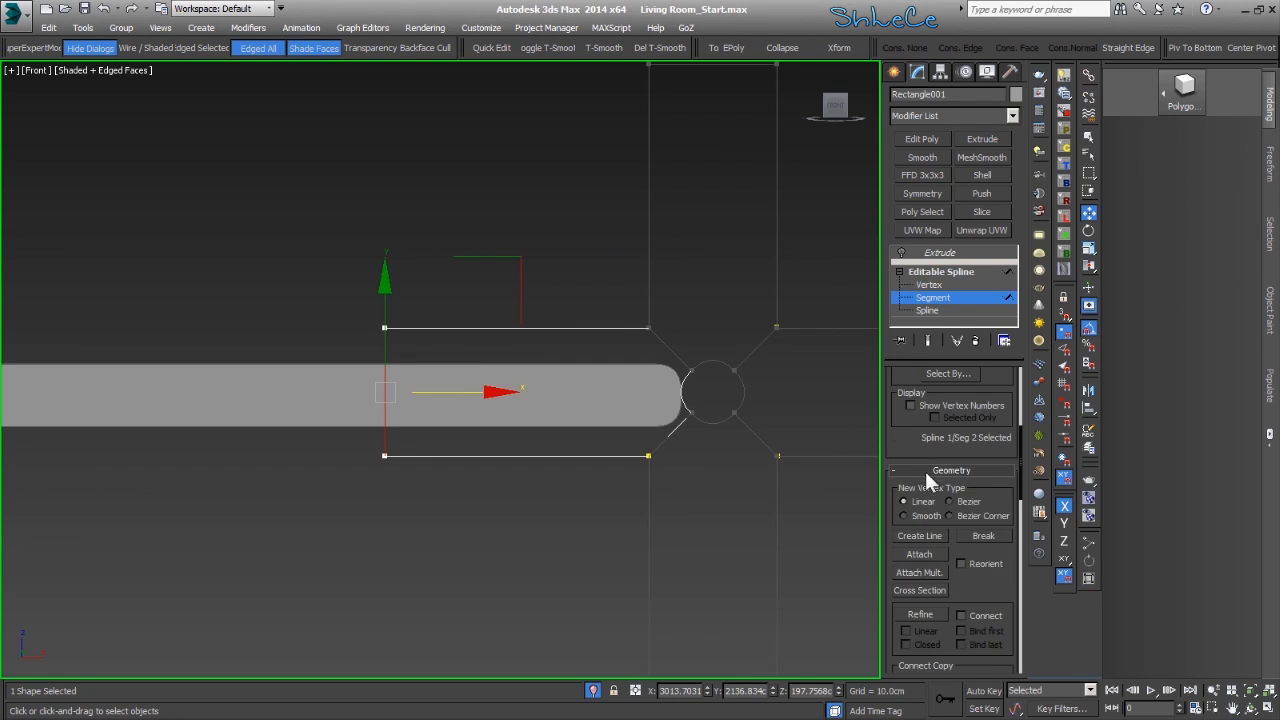
scroll(967, 557, "down", 2)
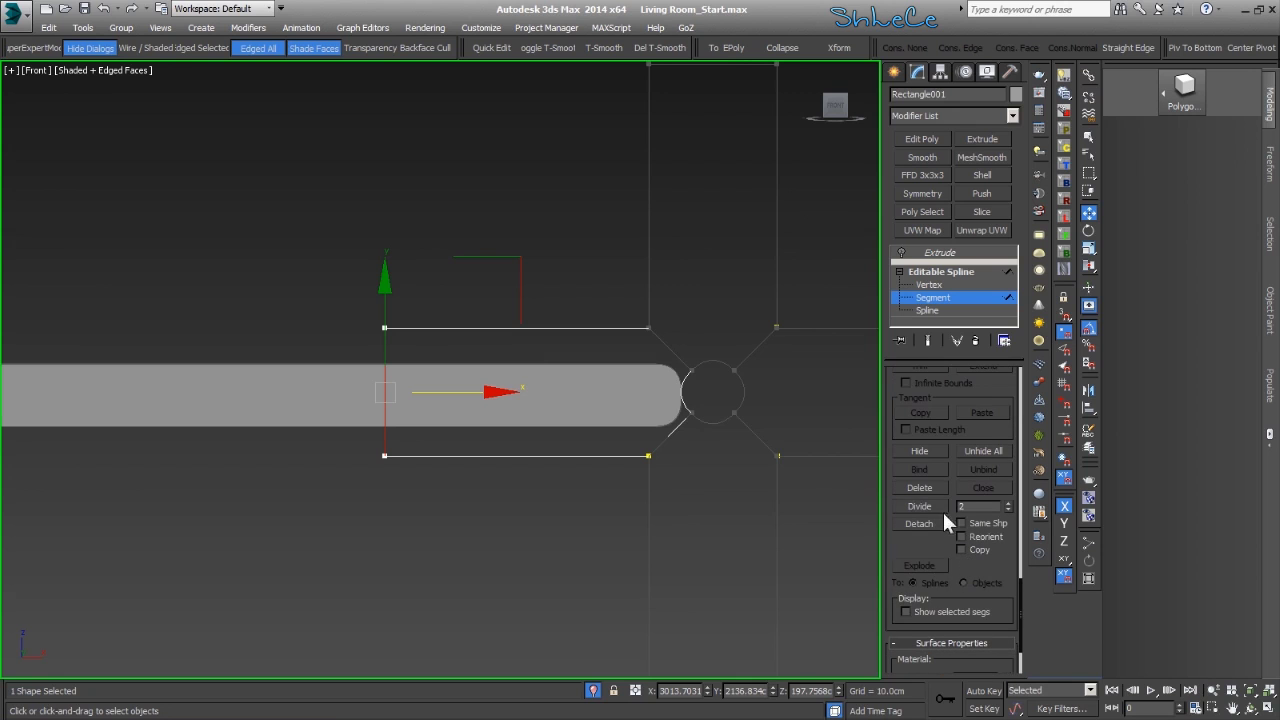
left_click(925, 506)
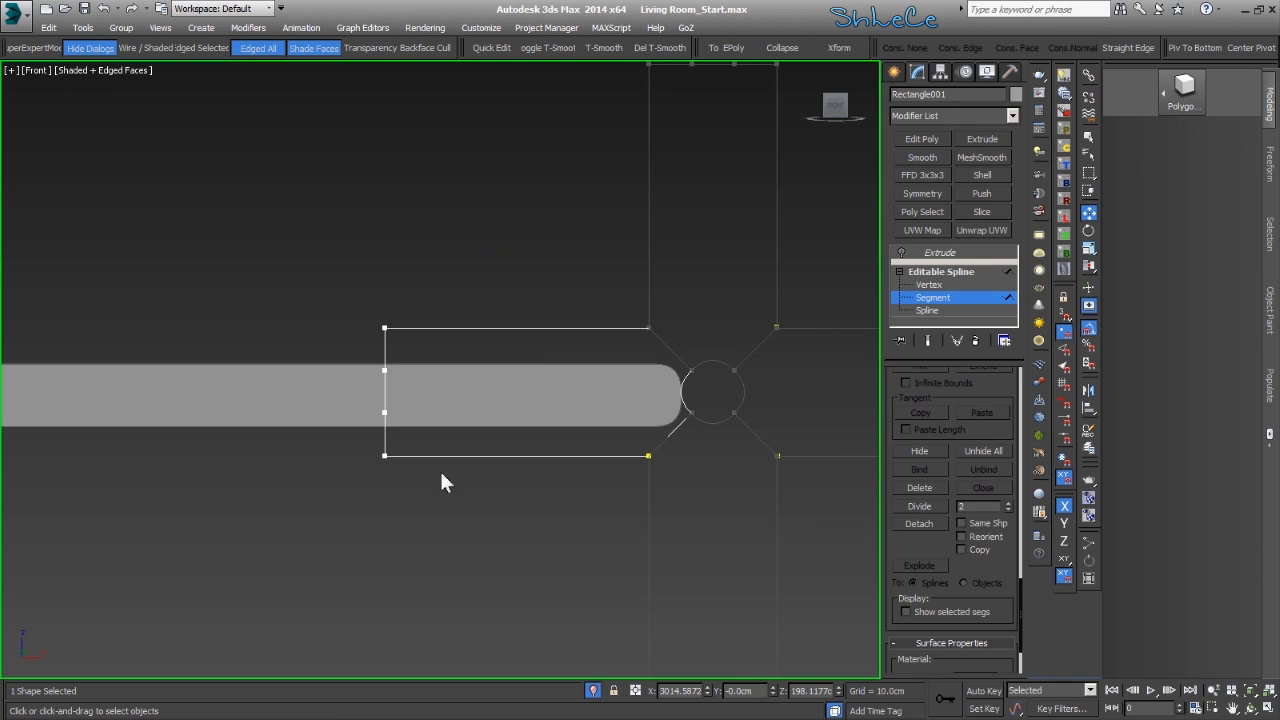
Move the middle part of the divided end segment about 4.65 cm along X to the panel's rounded end
left_click(382, 387)
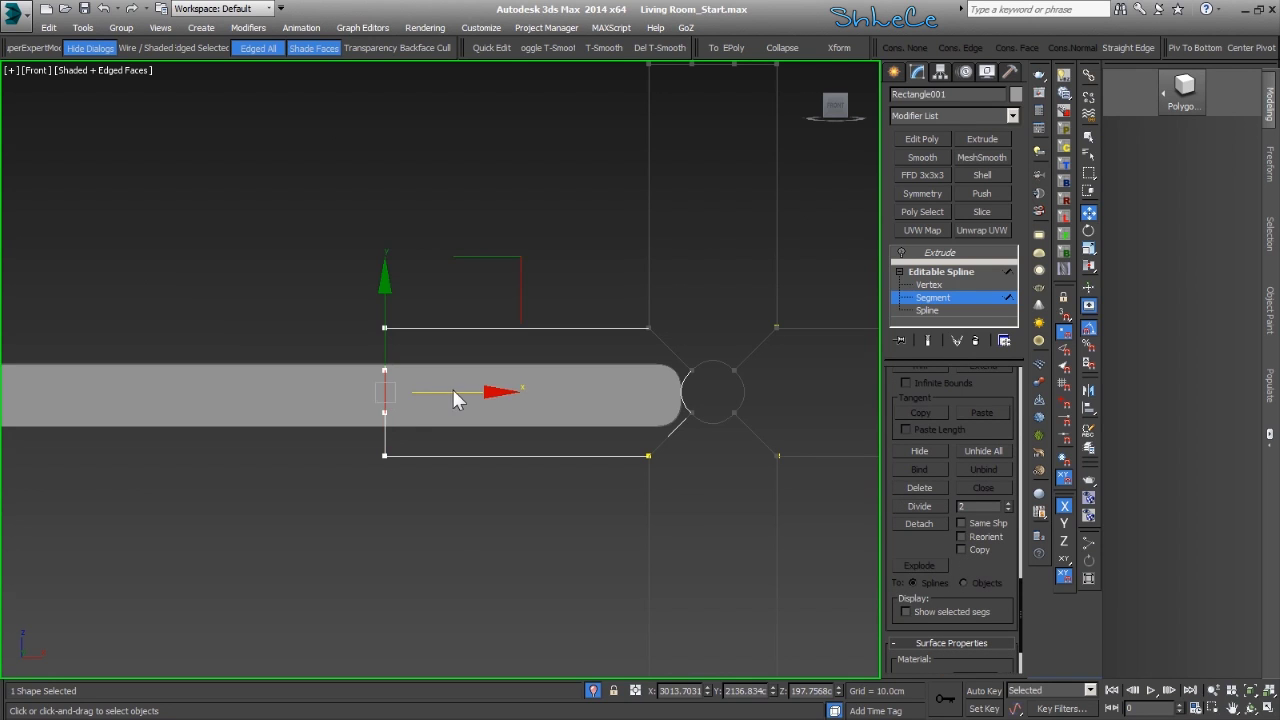
left_click_drag(459, 393, 744, 384)
middle_click_drag(472, 406, 467, 407)
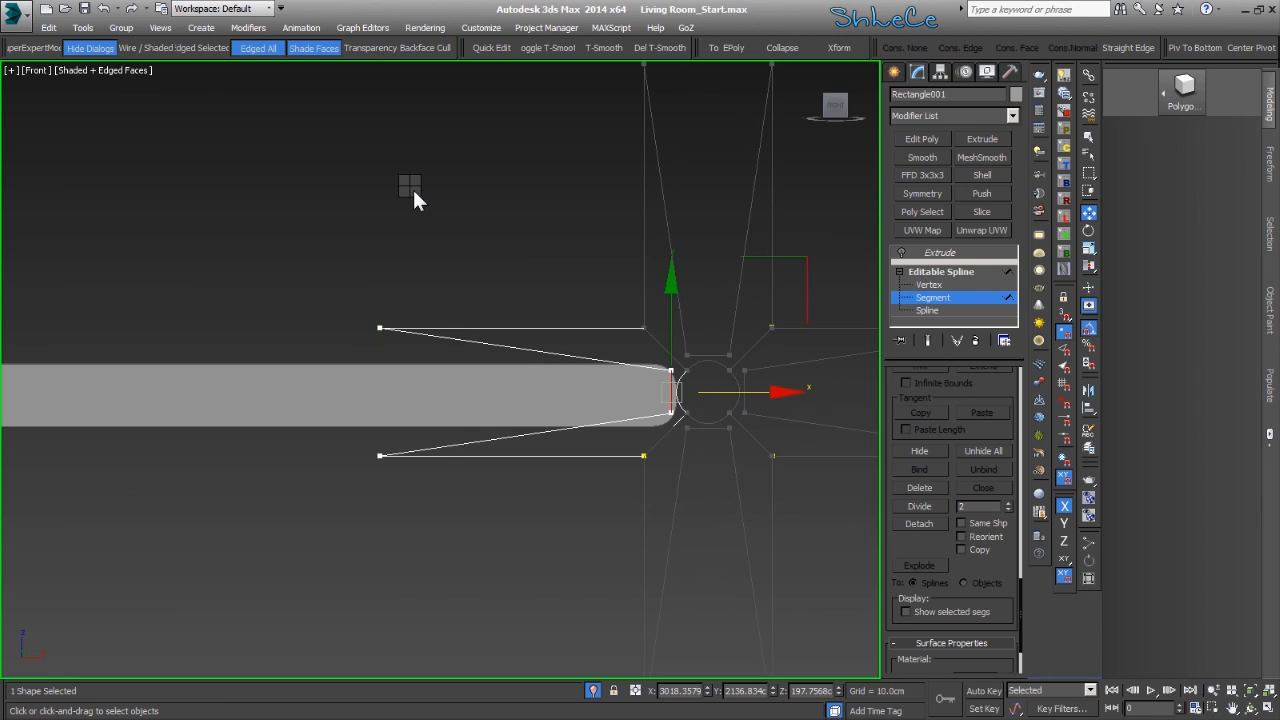
Insert a vertex on the upper slanted line and place it below the arm's outer corner on the panel's top edge
key("1")
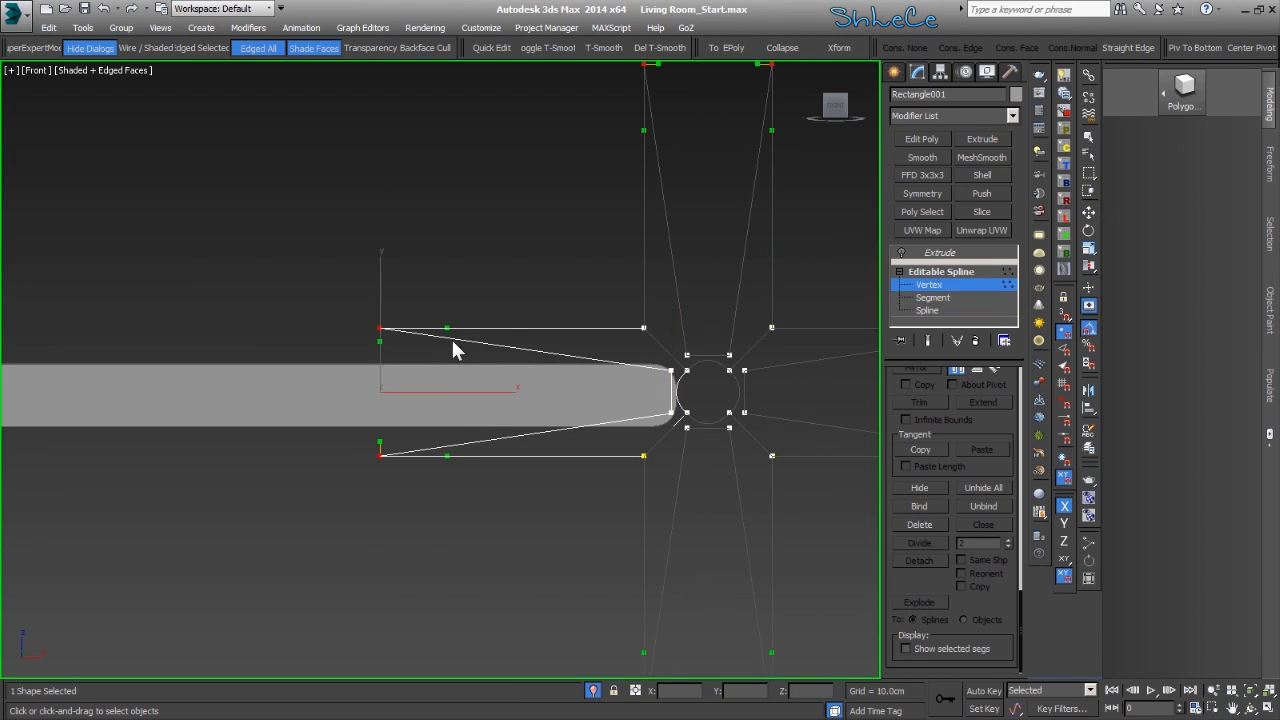
left_click(453, 341)
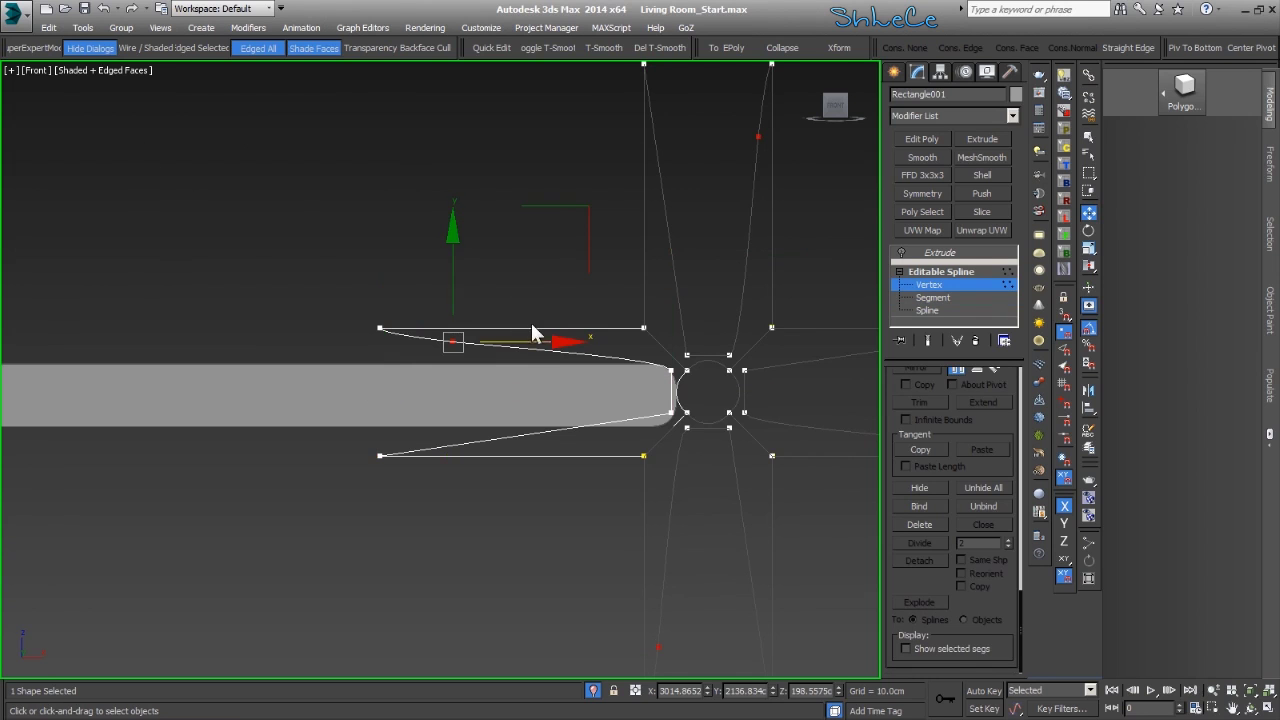
left_click_drag(551, 349, 476, 356)
scroll(391, 351, "up", 5)
left_click_drag(357, 263, 376, 324)
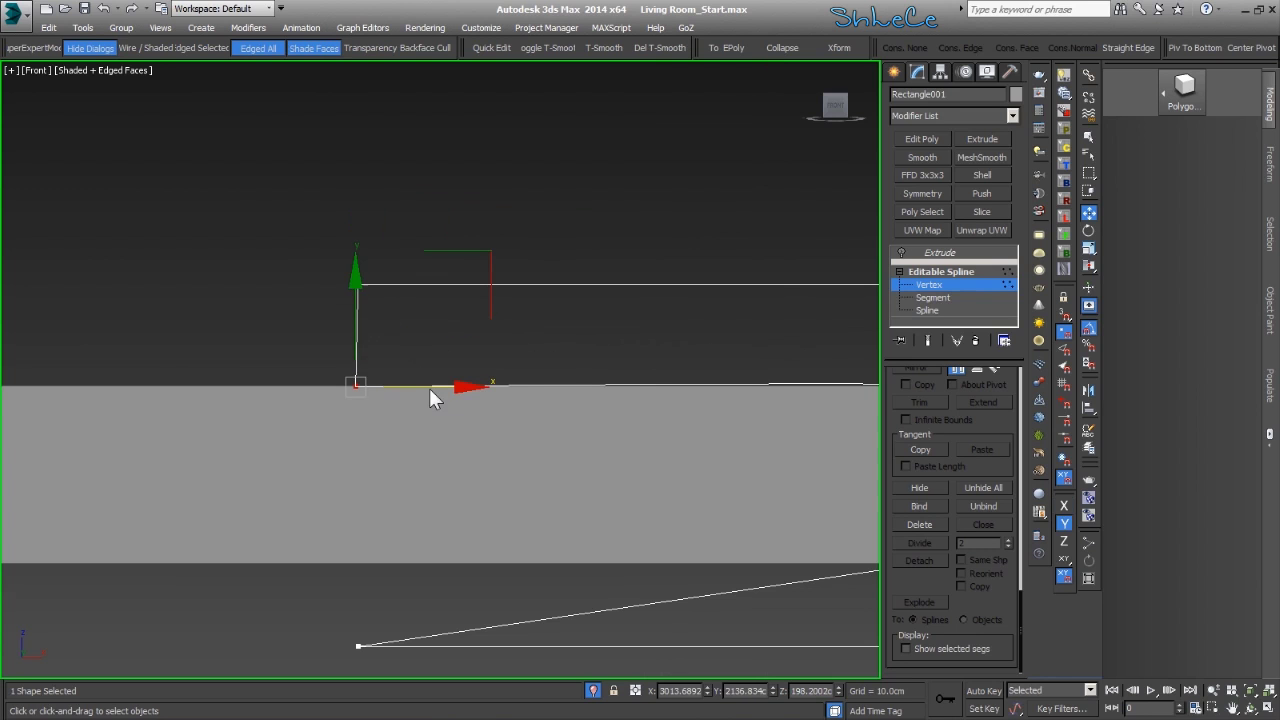
Adjust both Bezier handles of the slot's upper inner vertex to follow the curve of the panel's rounded end
scroll(455, 395, "down", 5)
scroll(760, 396, "up", 2)
scroll(646, 434, "up", 2)
scroll(630, 430, "up", 2)
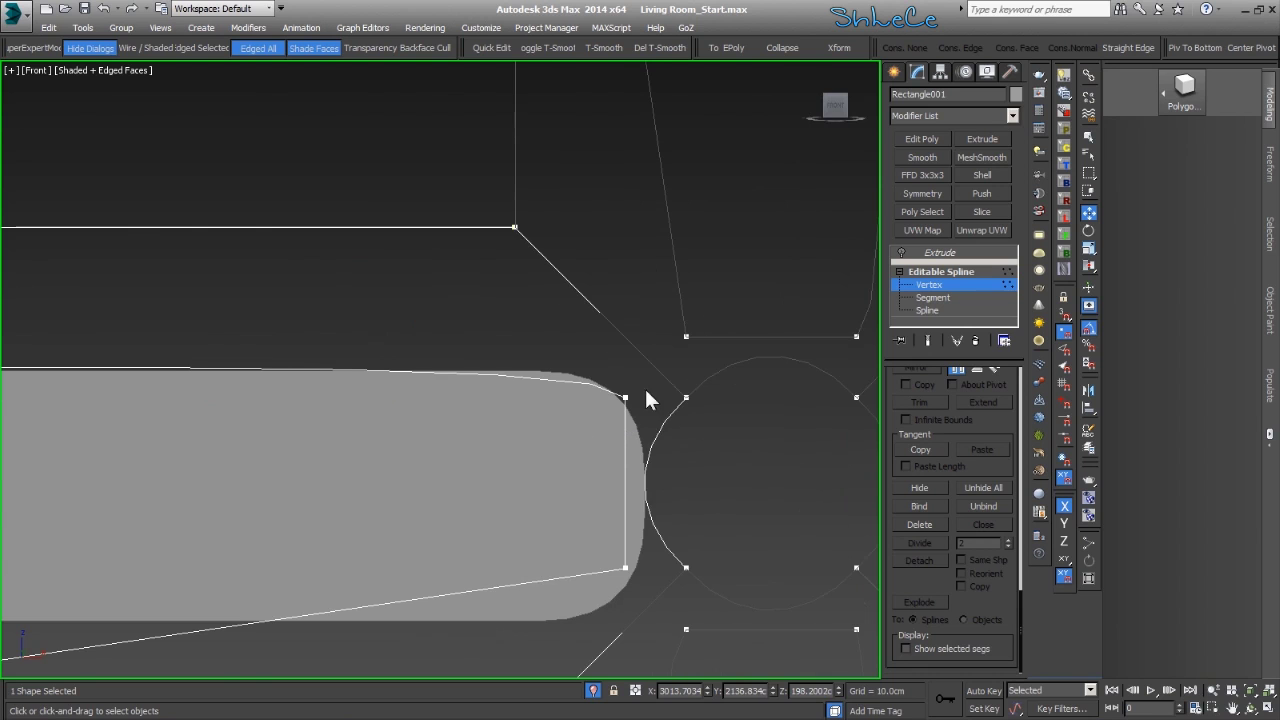
left_click(625, 397)
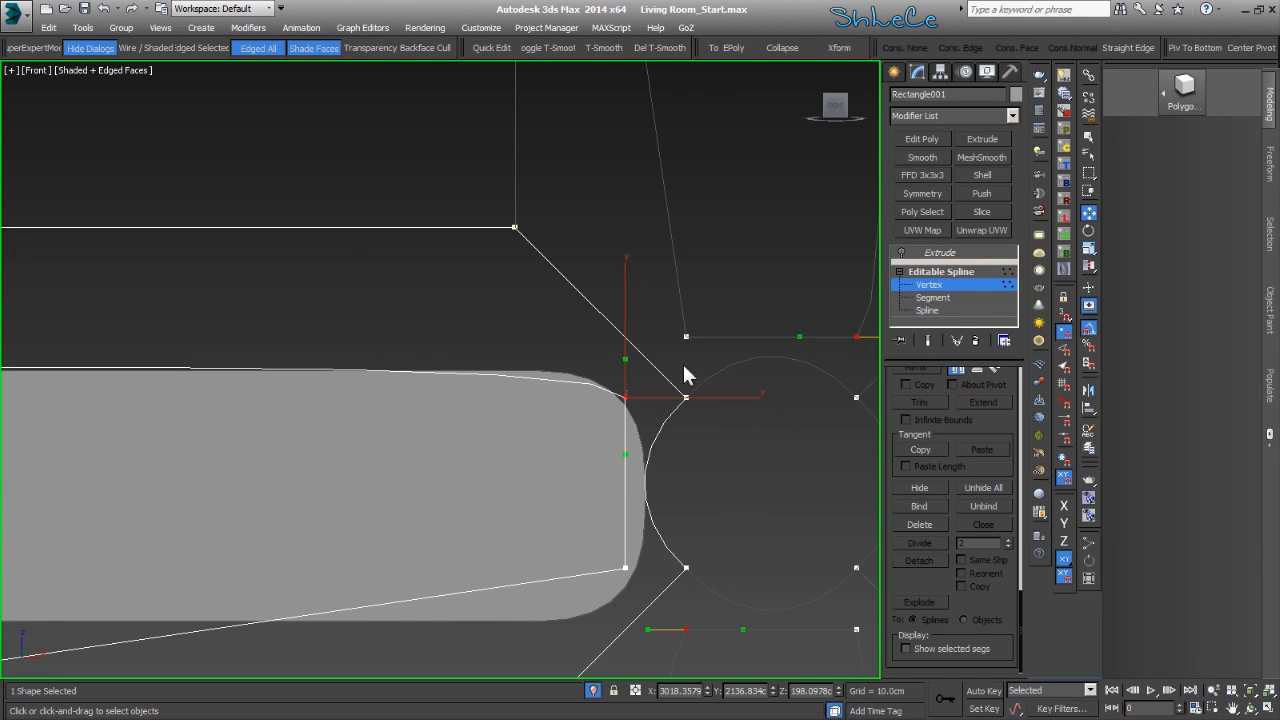
left_click_drag(625, 358, 579, 328)
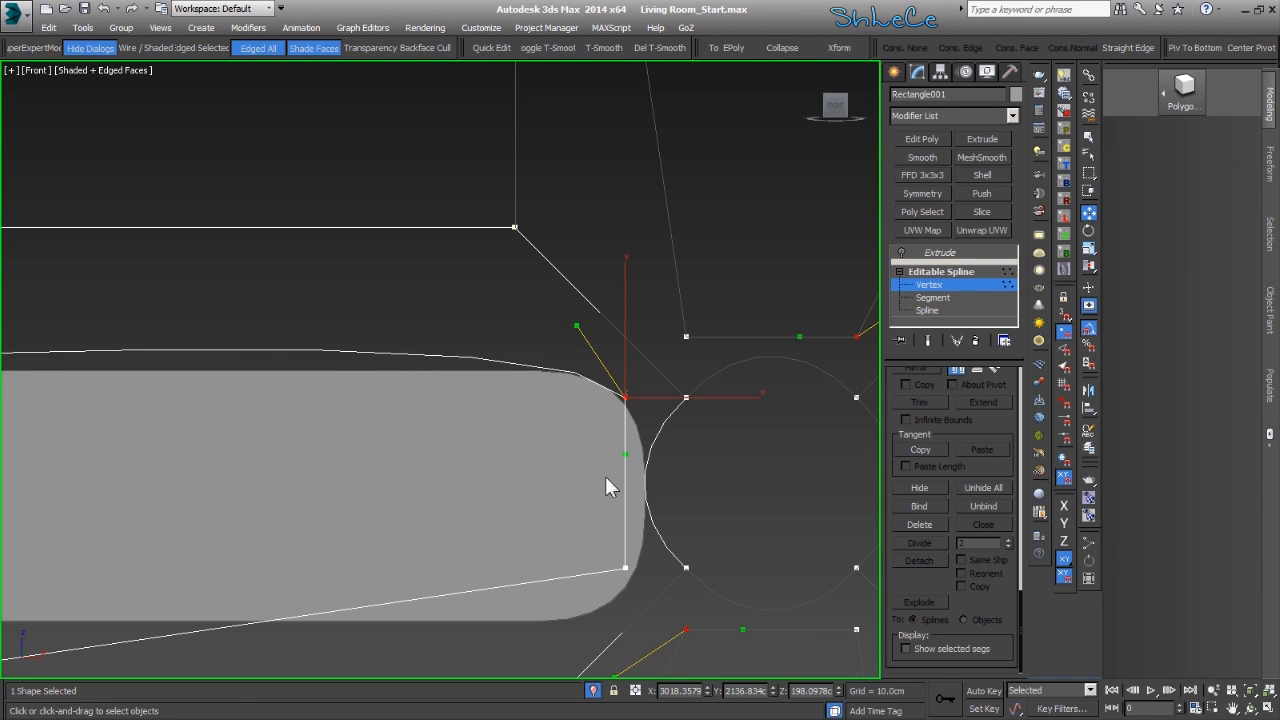
left_click_drag(623, 456, 673, 497)
Adjust the inward Bezier handle of the slot's upper outer vertex to run along the panel's top edge
scroll(592, 496, "down", 2)
middle_click_drag(572, 489, 591, 453)
middle_click_drag(427, 436, 738, 409)
middle_click_drag(553, 409, 464, 403)
left_click_drag(63, 323, 14, 385)
left_click(129, 220)
middle_click_drag(154, 358, 163, 358)
left_click_drag(445, 330, 341, 346)
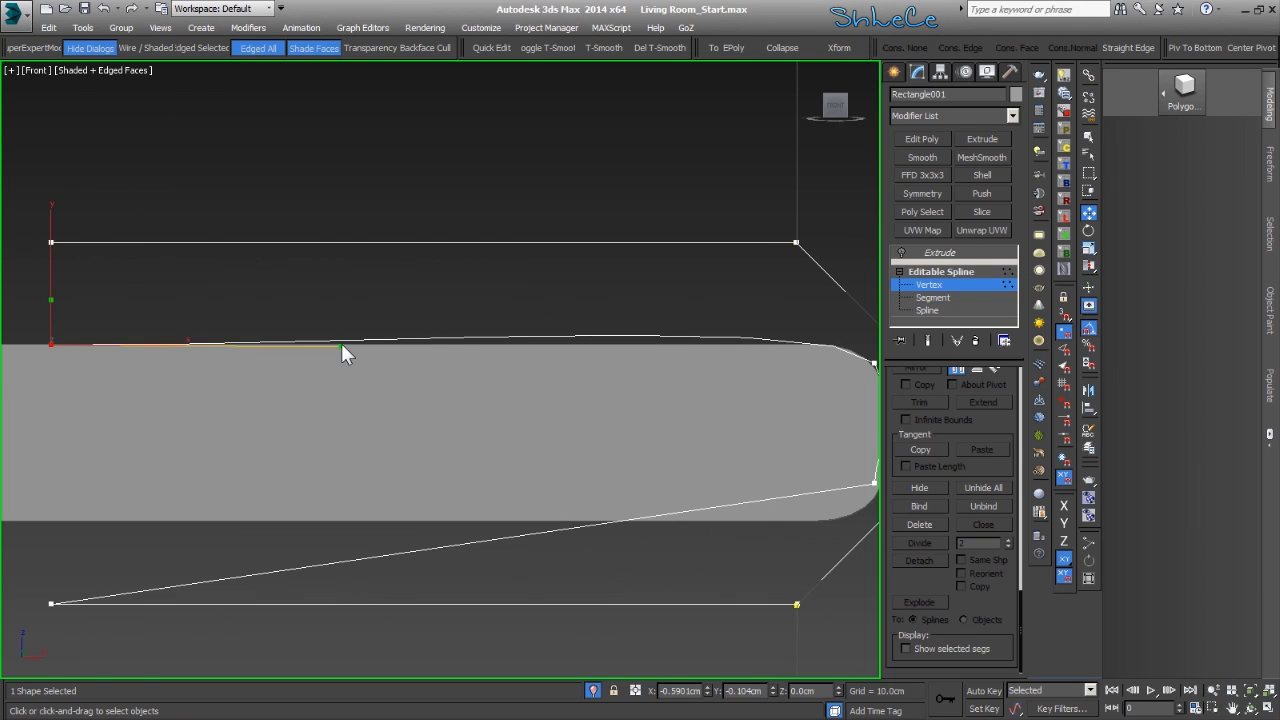
middle_click_drag(461, 372, 447, 367)
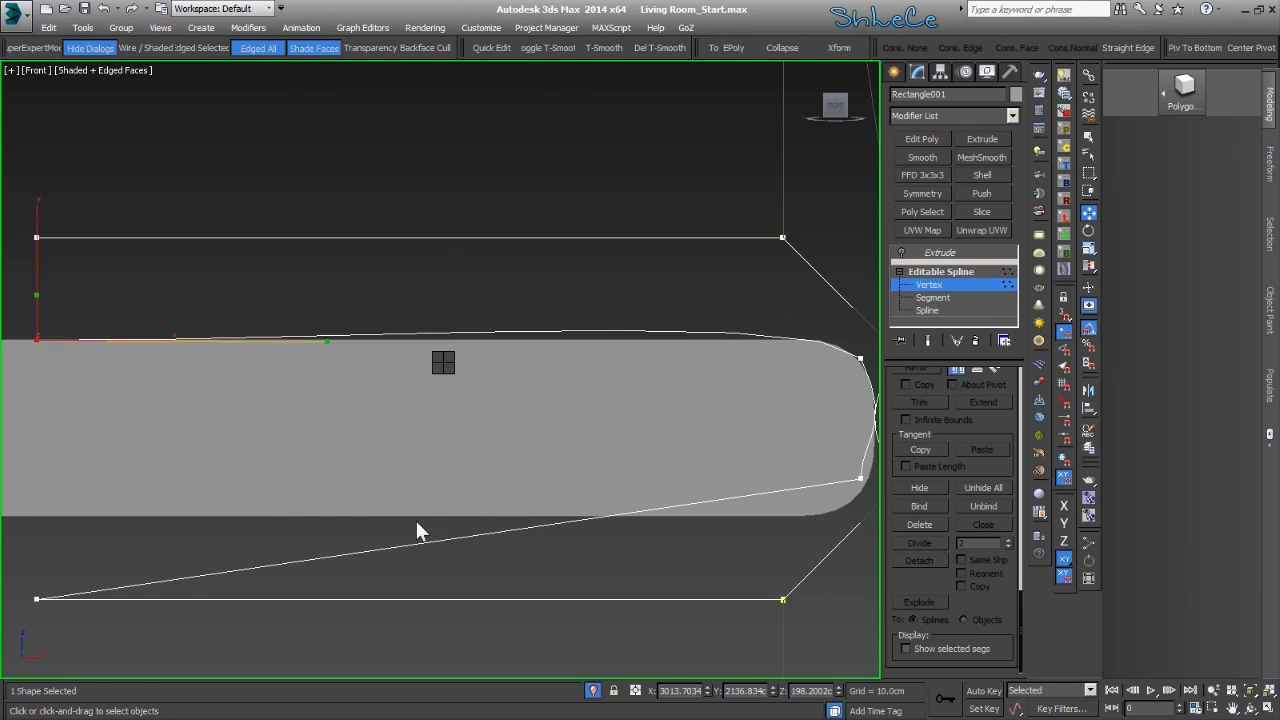
Adjust the heights of the slot's upper outer and upper inner vertices to match the panel's top edge and rounding
left_click(779, 338)
key("w")
middle_click_drag(837, 357, 789, 362)
scroll(766, 360, "up", 2)
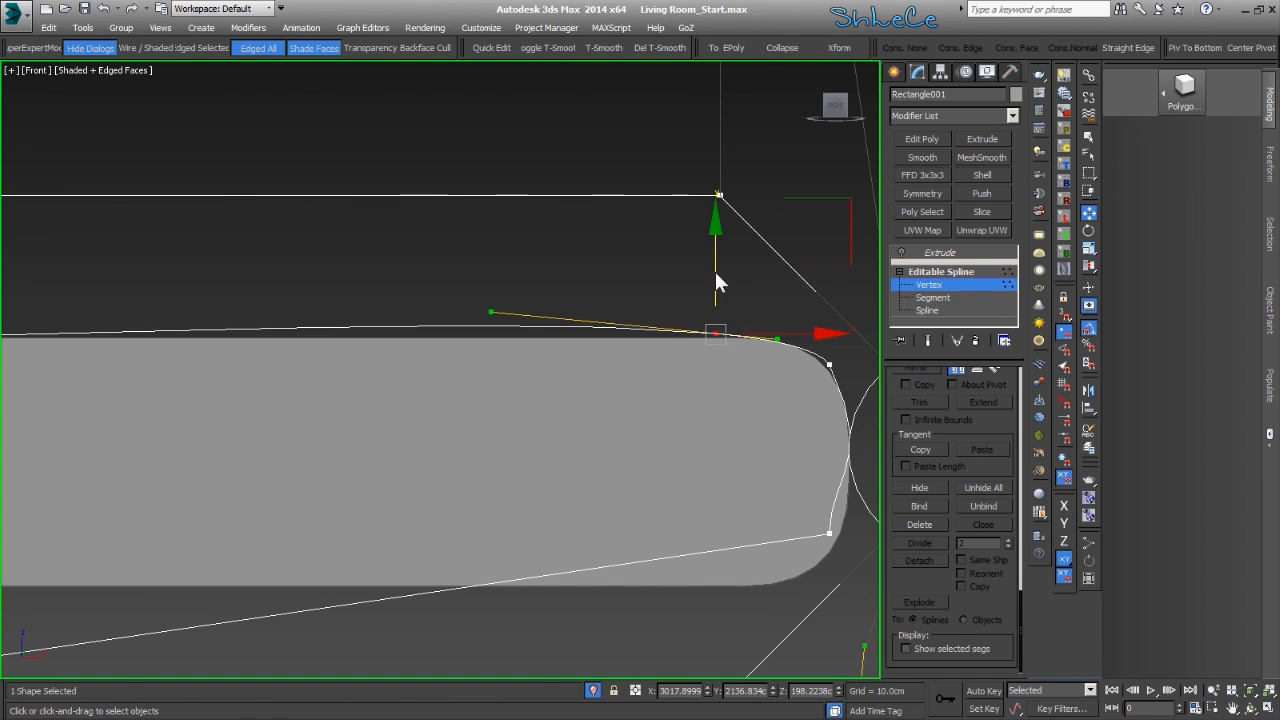
left_click_drag(715, 270, 716, 276)
left_click(856, 405)
left_click_drag(842, 352, 804, 396)
middle_click_drag(798, 411, 628, 411)
scroll(645, 443, "up", 2)
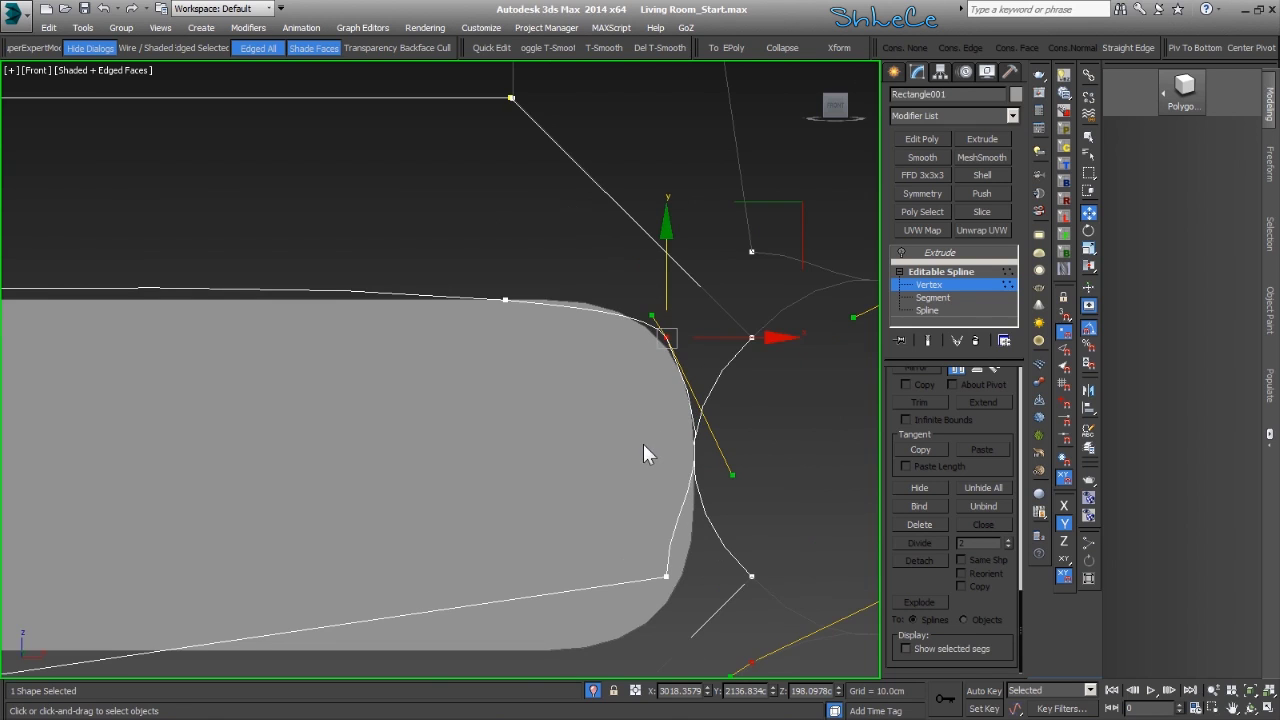
Move the slot's lower inner vertex onto the panel's bottom edge and the upper inner vertex to the middle of the rounded end
middle_click_drag(634, 472, 624, 318)
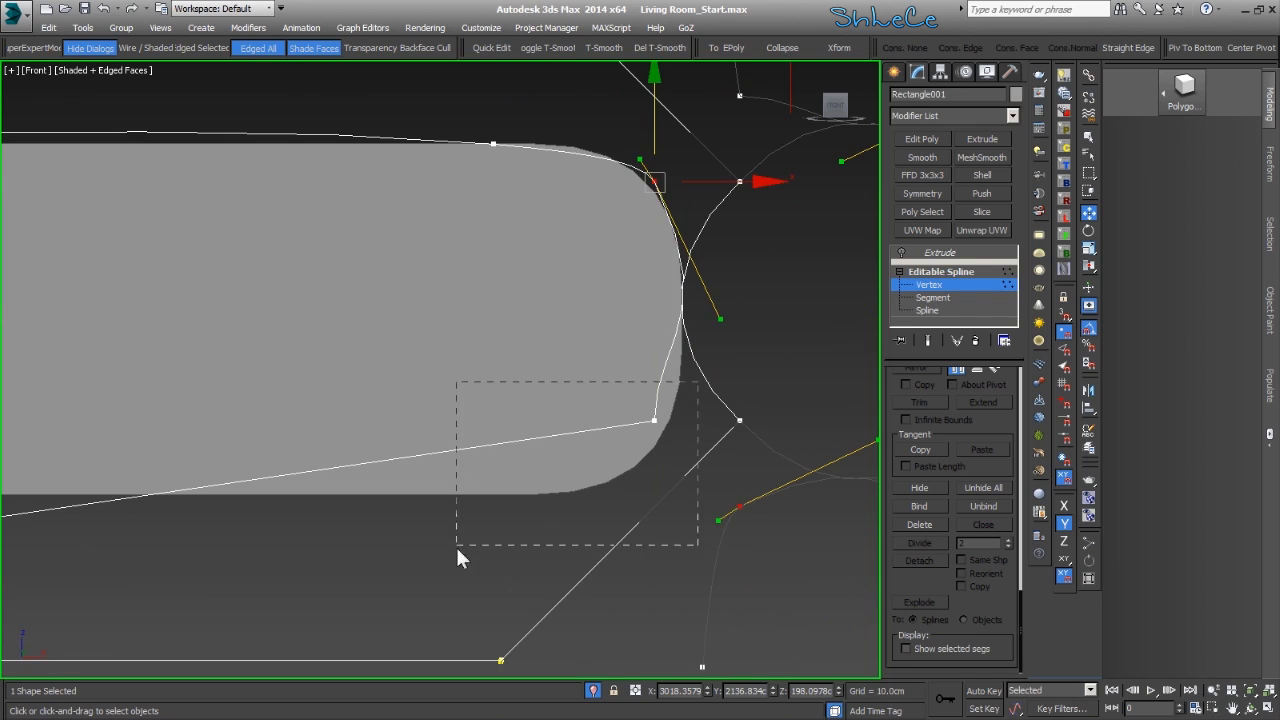
left_click(654, 420)
left_click_drag(788, 318, 687, 385)
left_click_drag(674, 157, 588, 292)
left_click_drag(787, 87, 811, 207)
left_click(672, 290)
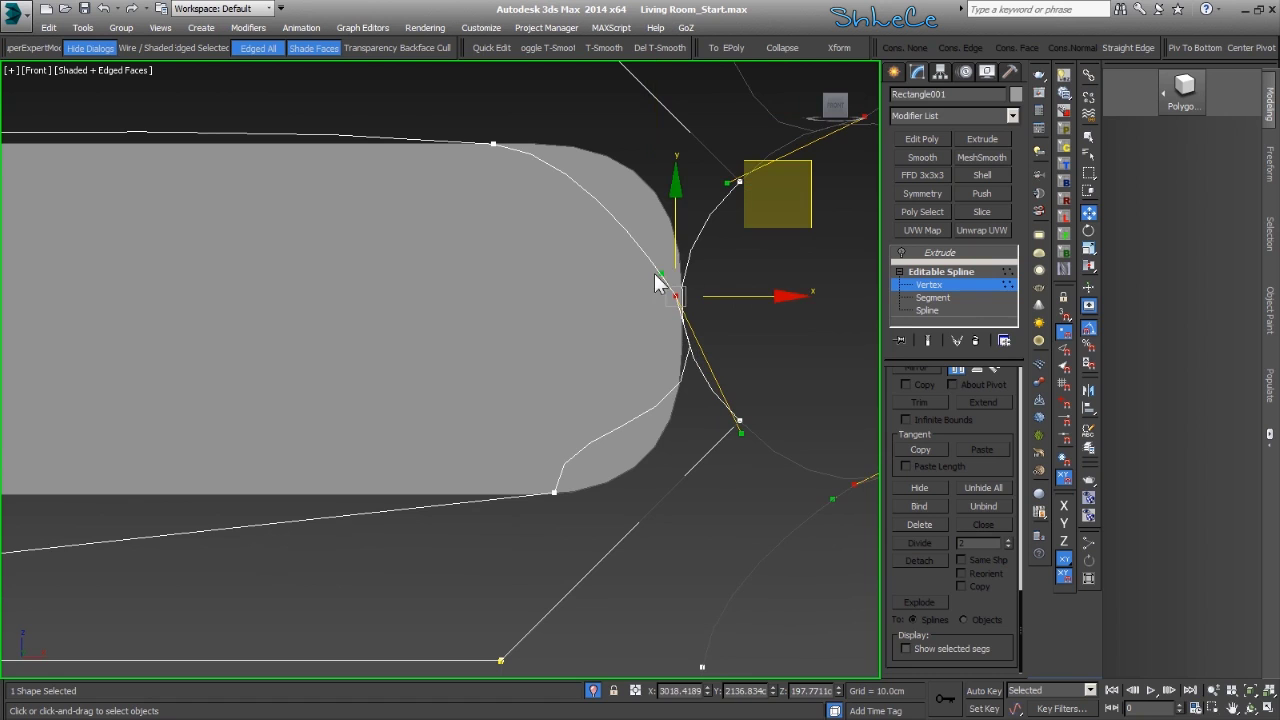
left_click(671, 385)
key("ctrl+z")
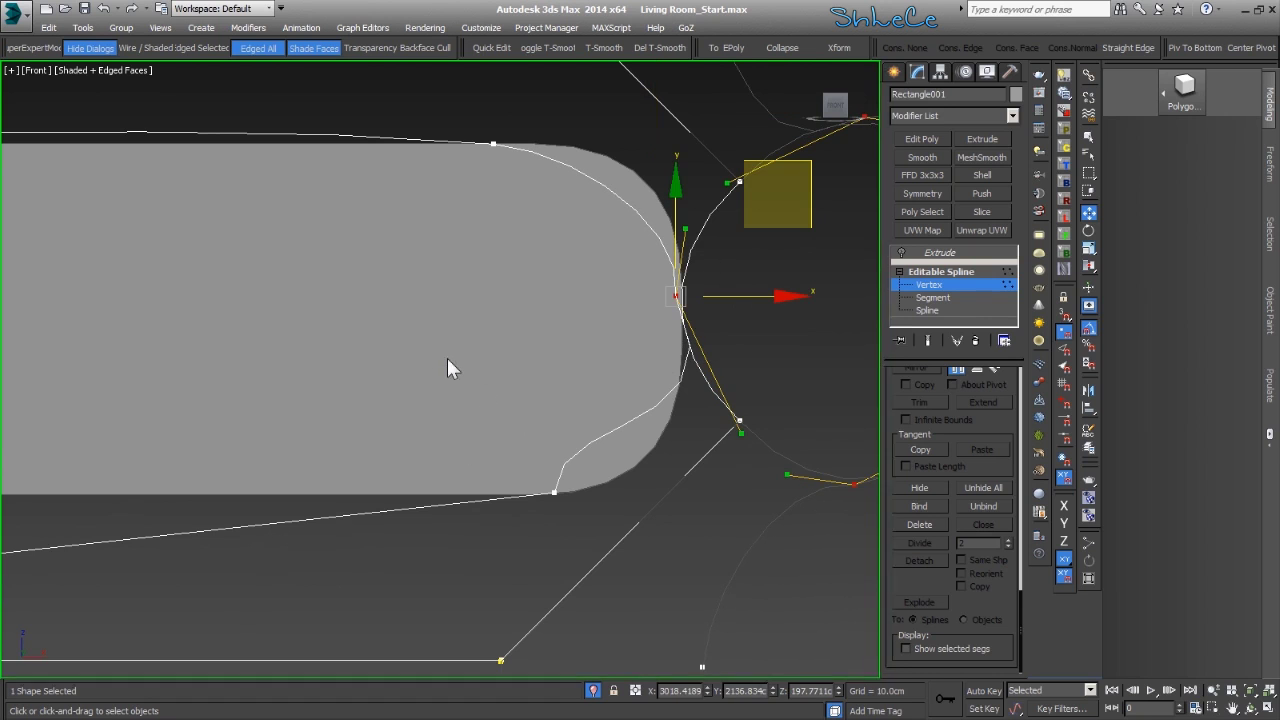
Convert the slot's middle end vertex and the vertices above and below it to Corner
left_click(388, 252)
left_click(522, 236)
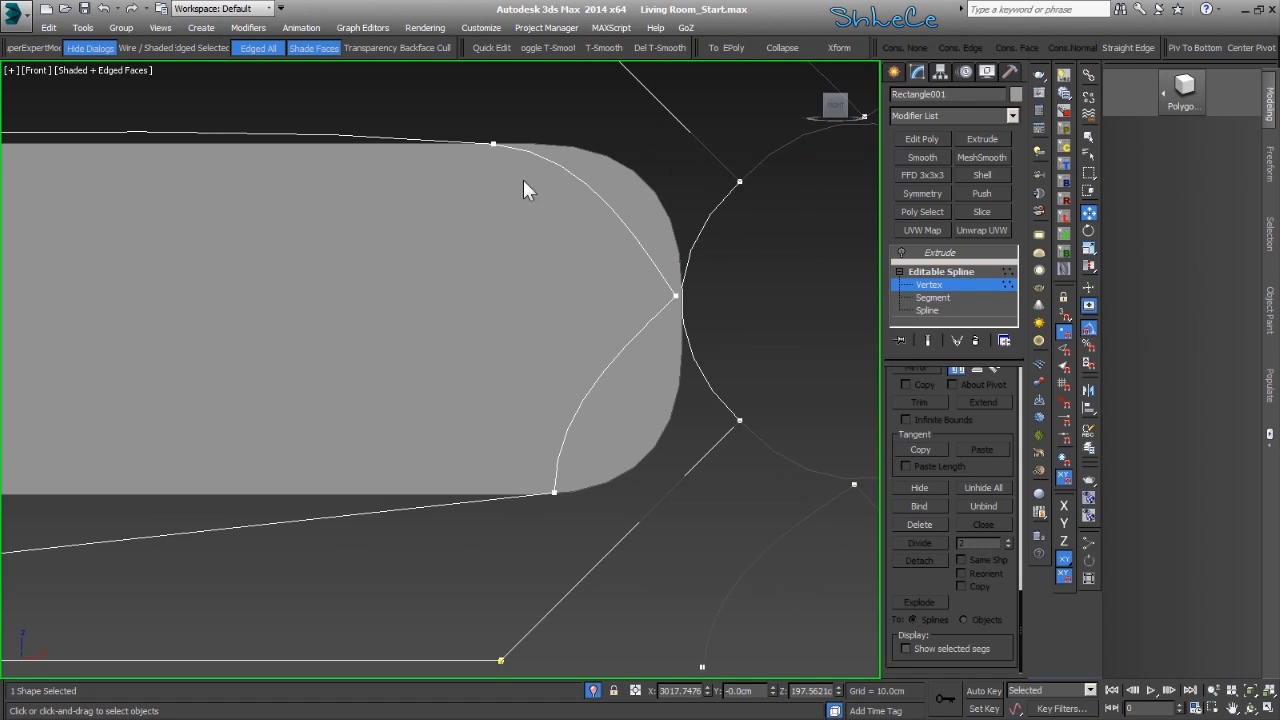
left_click_drag(522, 236, 606, 527)
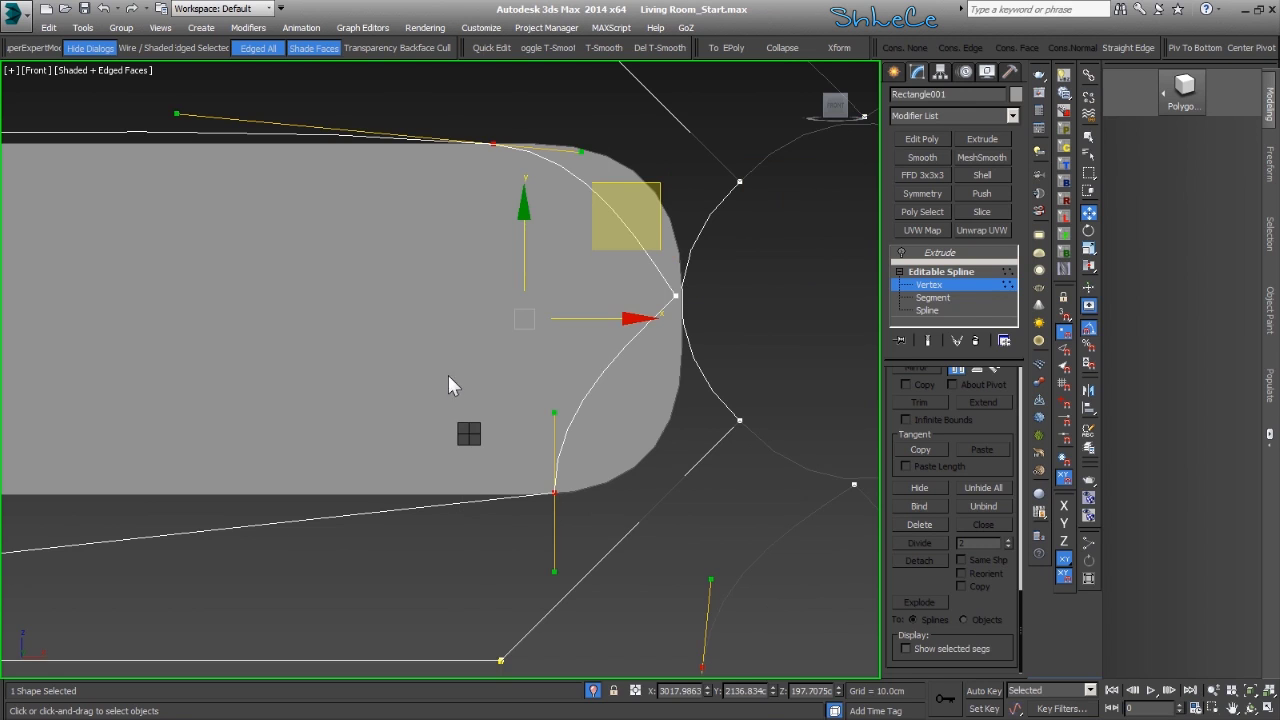
left_click(446, 335)
left_click(472, 240)
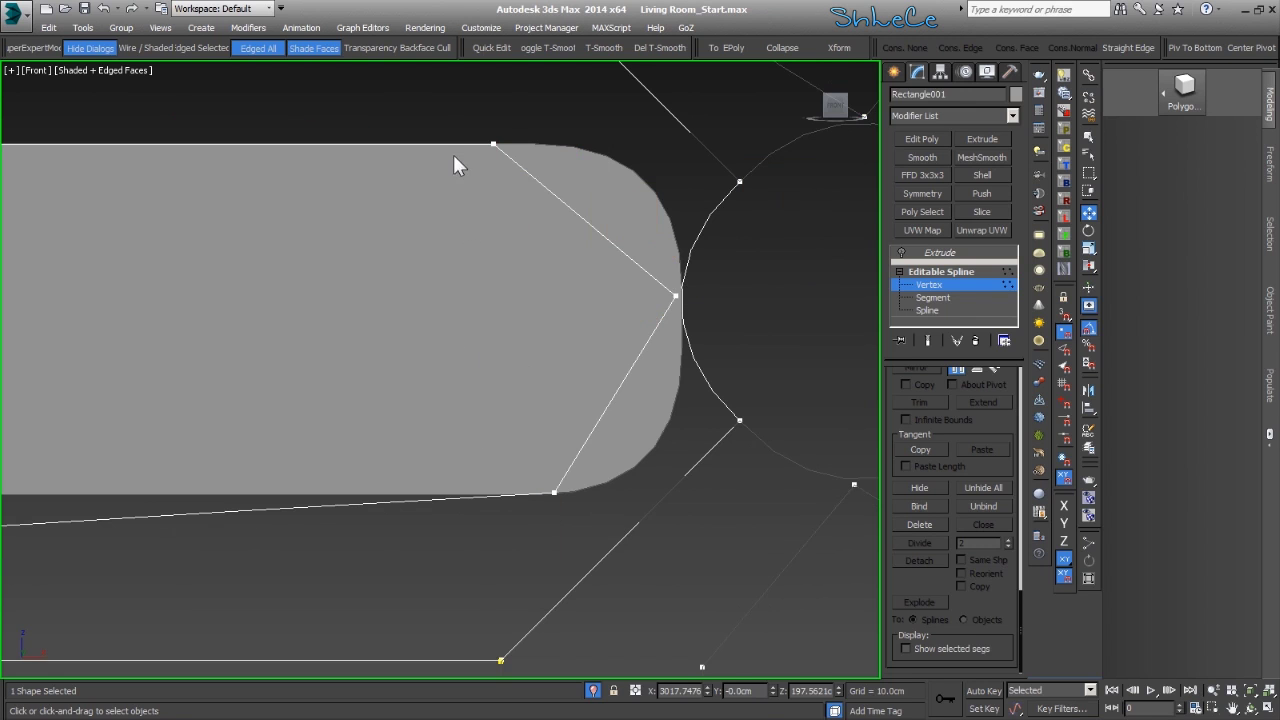
Insert a vertex on the slot's lower slanted line near the arm's outer end
scroll(470, 175, "down", 3)
scroll(140, 363, "up", 6)
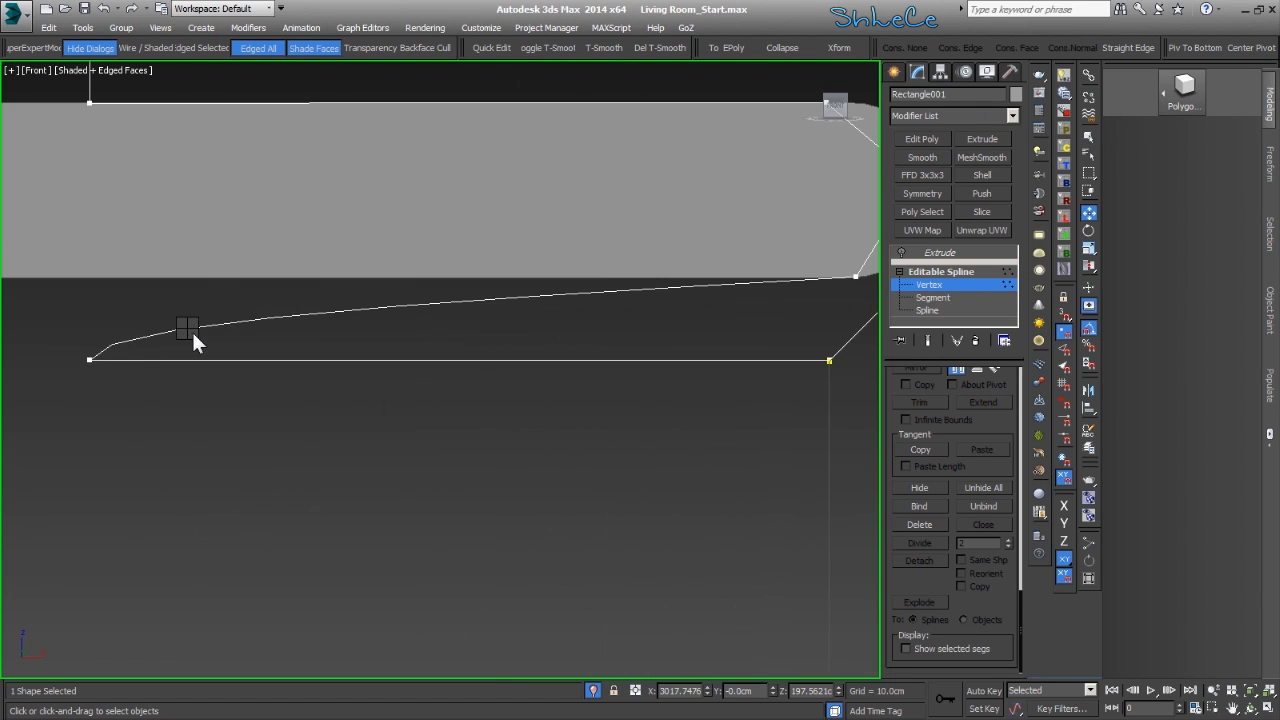
left_click(168, 486)
left_click(289, 313)
right_click(292, 344)
Convert the inserted vertex to Corner and place it above the arm's lower outer corner on the panel's bottom edge
middle_click_drag(357, 377, 523, 480)
left_click(330, 333)
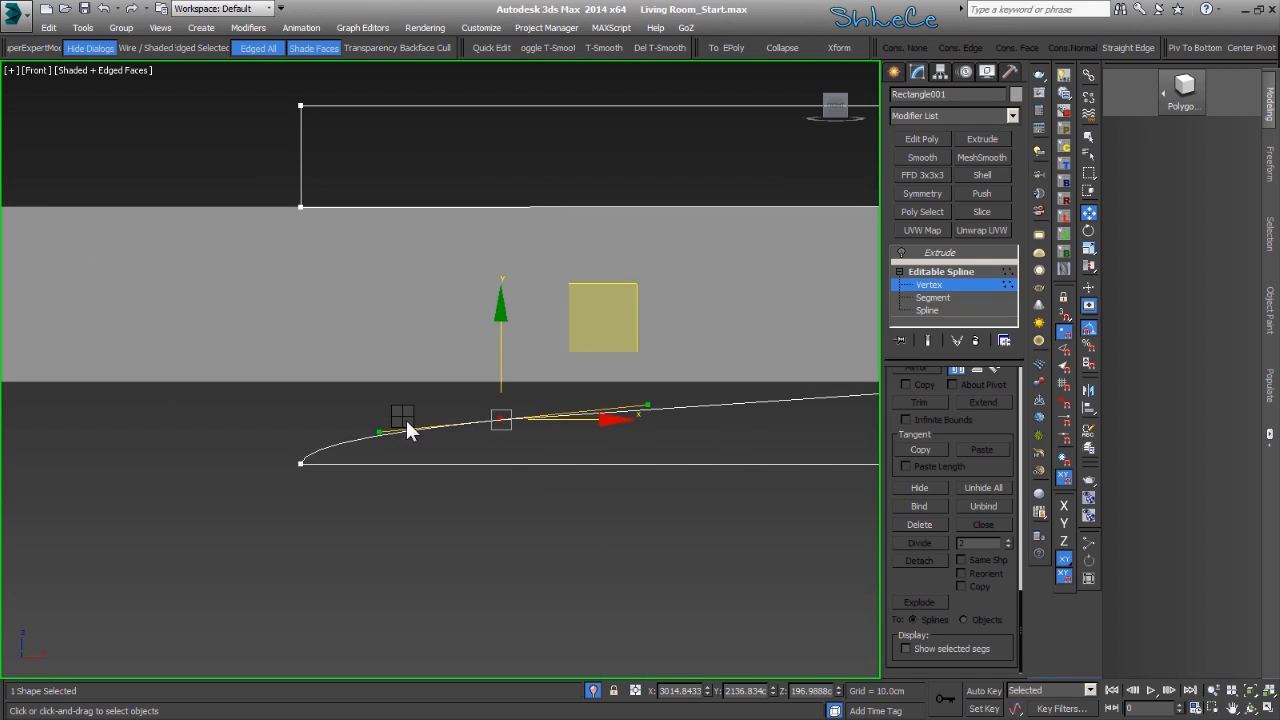
left_click(379, 323)
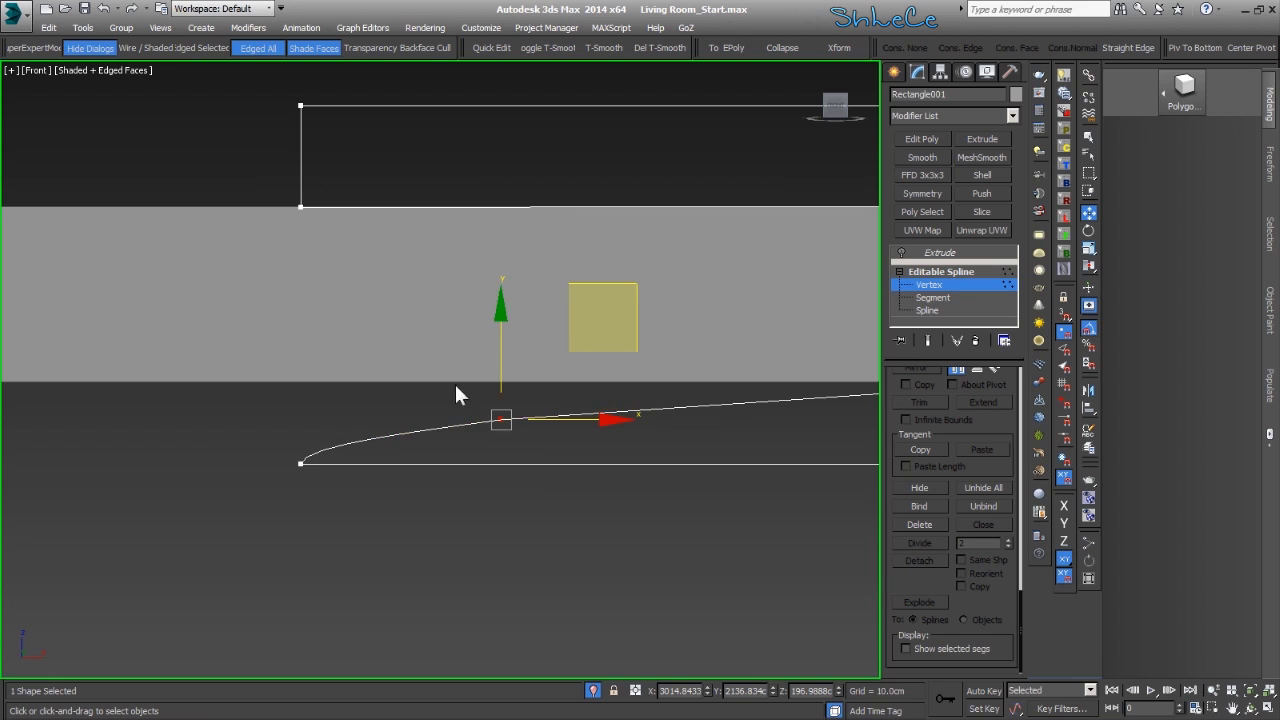
left_click_drag(635, 324, 436, 288)
Move the slot's upper inner vertex along X to the start of the rounding and centre the middle vertex on the panel's tip
scroll(560, 400, "down", 6)
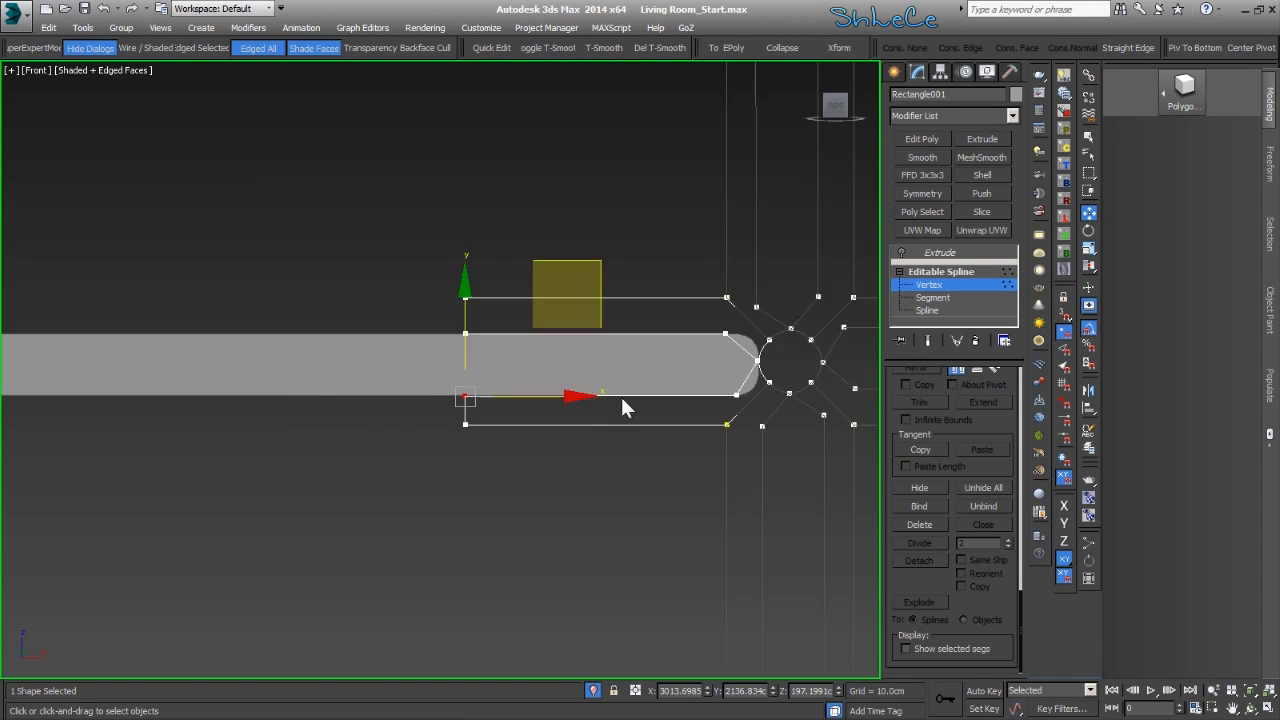
scroll(407, 407, "up", 10)
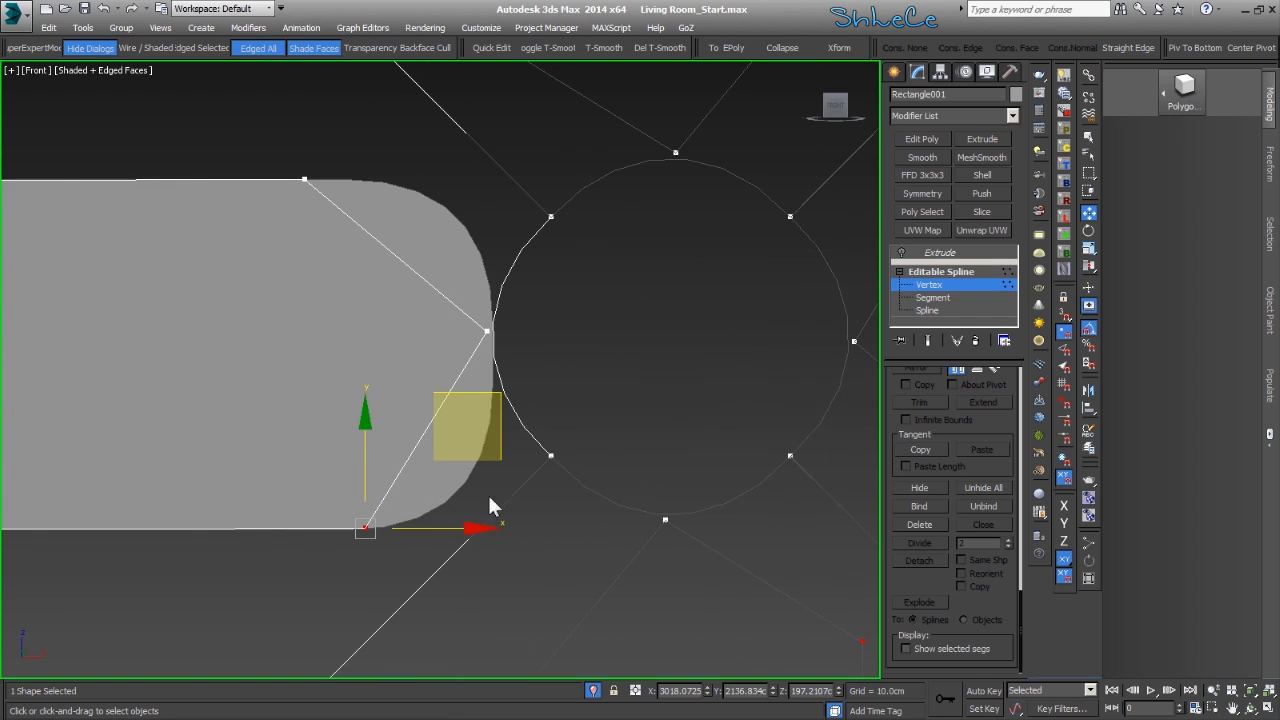
left_click(472, 529)
left_click(305, 179)
left_click_drag(379, 178, 437, 181)
left_click(571, 320)
left_click(488, 331)
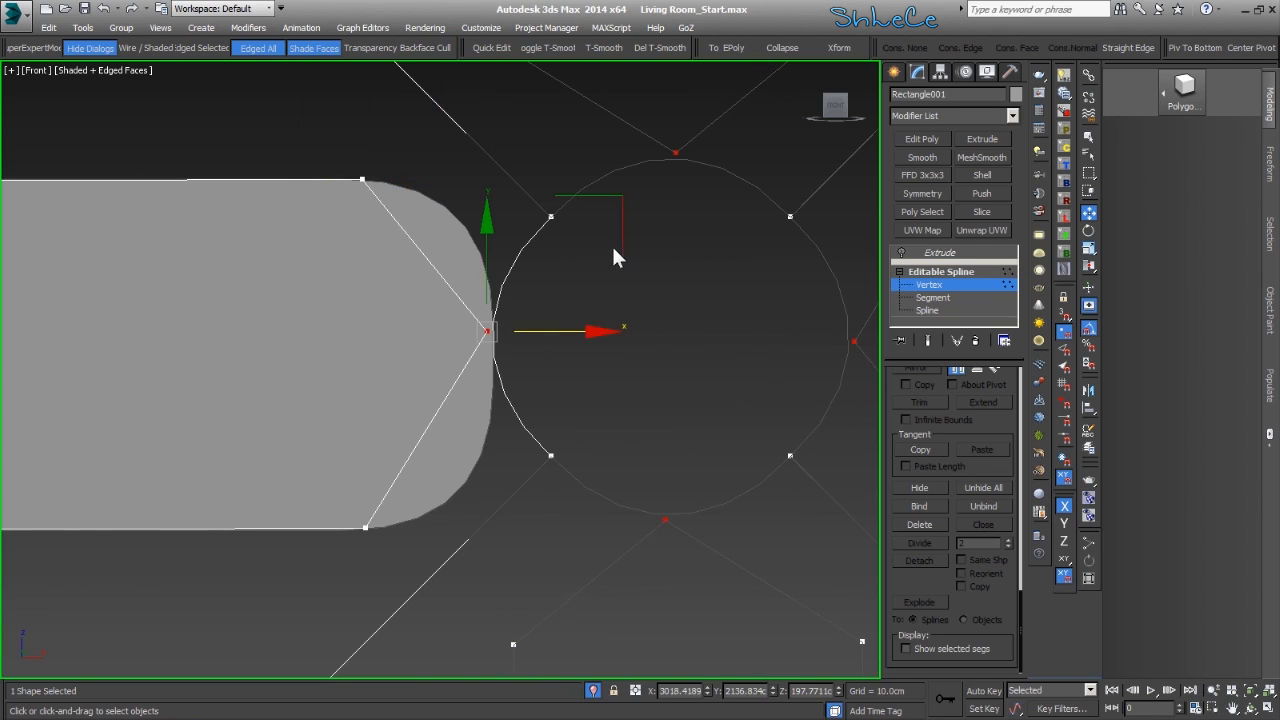
left_click_drag(624, 248, 623, 263)
Convert the slot's middle end vertex to Bezier Corner and shape both handles to follow the panel's rounded end
left_click(542, 327)
left_click_drag(543, 328, 462, 380)
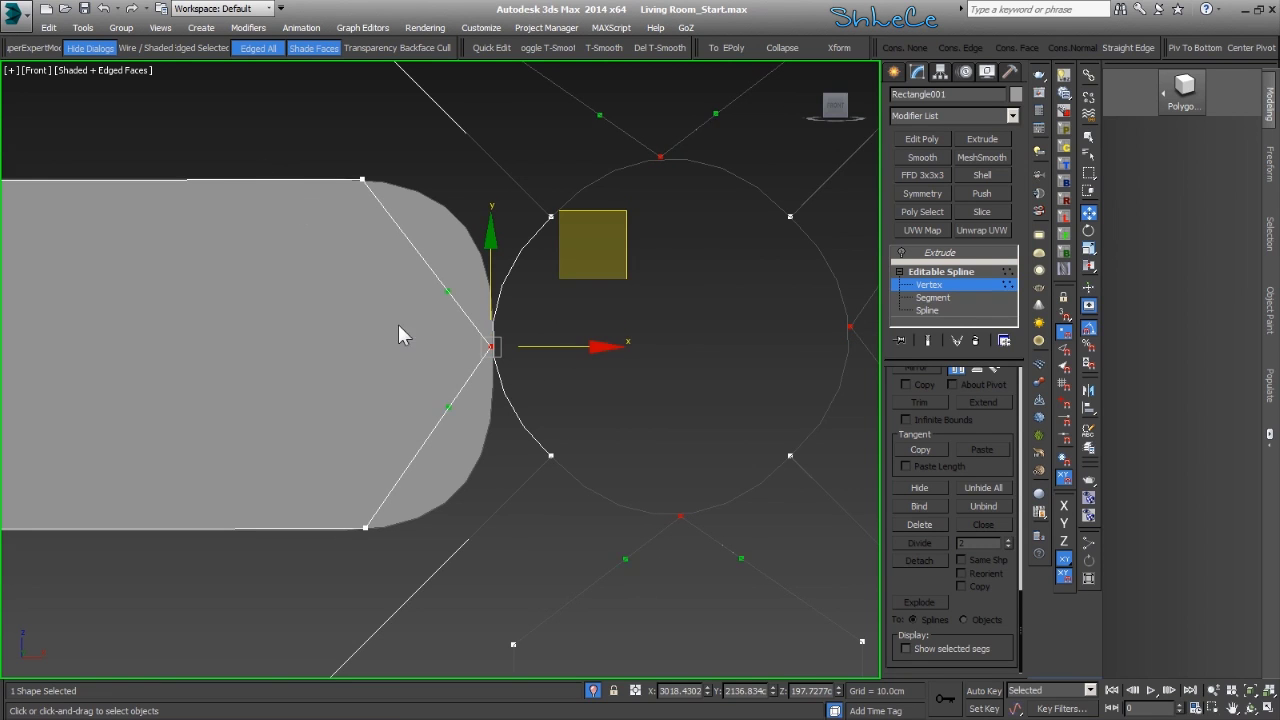
left_click(447, 333)
left_click_drag(455, 418, 452, 410)
left_click_drag(447, 286, 496, 205)
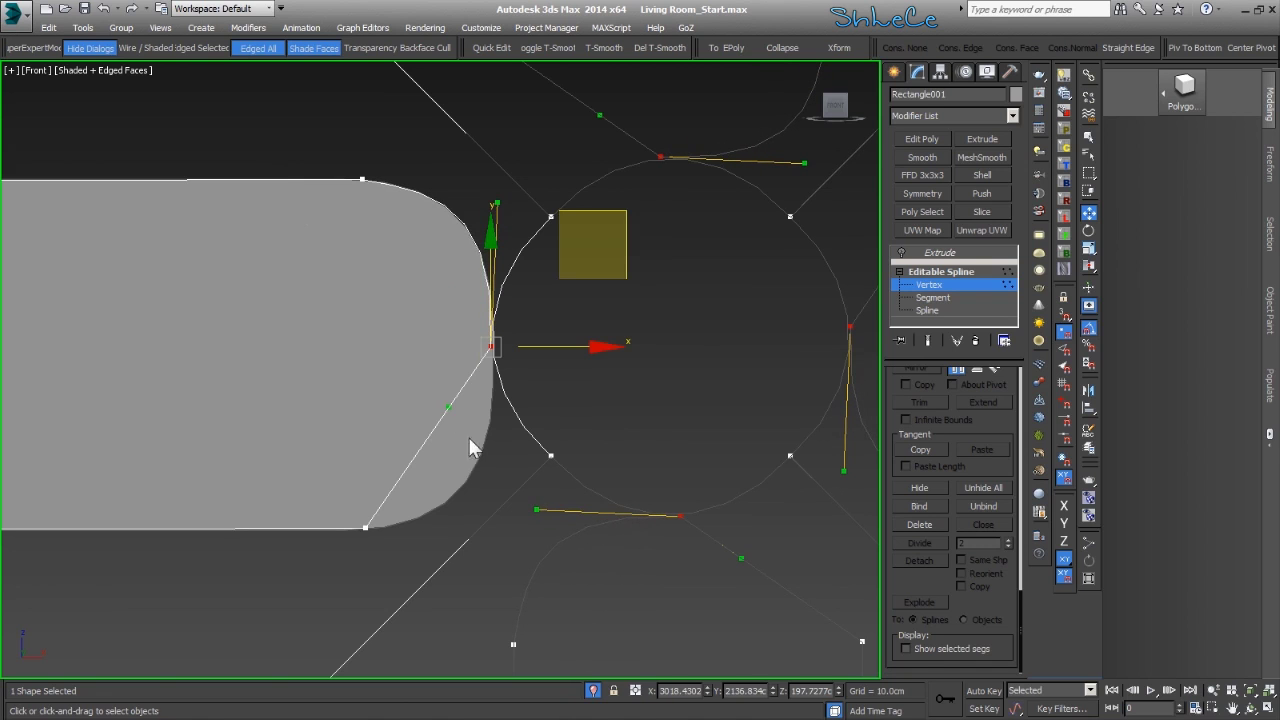
left_click_drag(447, 407, 475, 468)
left_click_drag(497, 487, 502, 503)
scroll(503, 515, "down", 5)
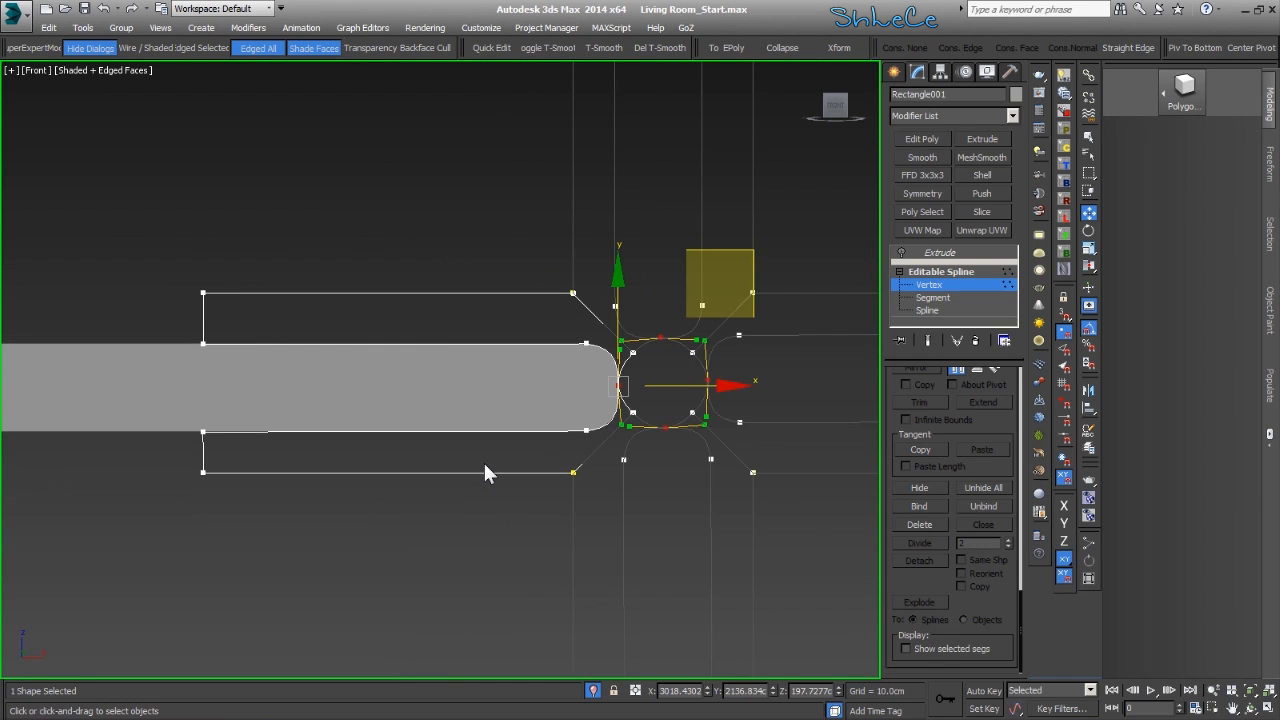
Leave vertex editing and turn the Extrude modifier back on to check the slotted connector against the panel
left_click(965, 284)
middle_click_drag(742, 439, 431, 420)
scroll(563, 436, "down", 2)
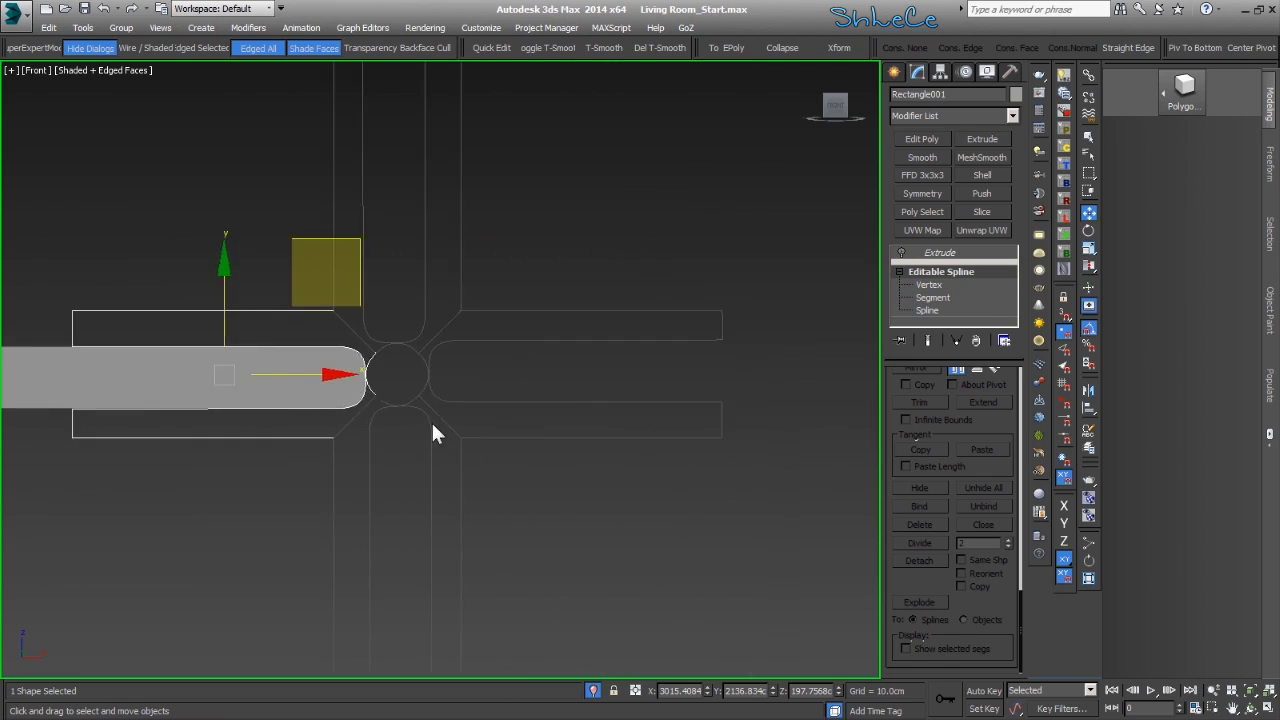
scroll(433, 432, "down", 3)
middle_click_drag(517, 497, 537, 481)
left_click(976, 255)
left_click(901, 252)
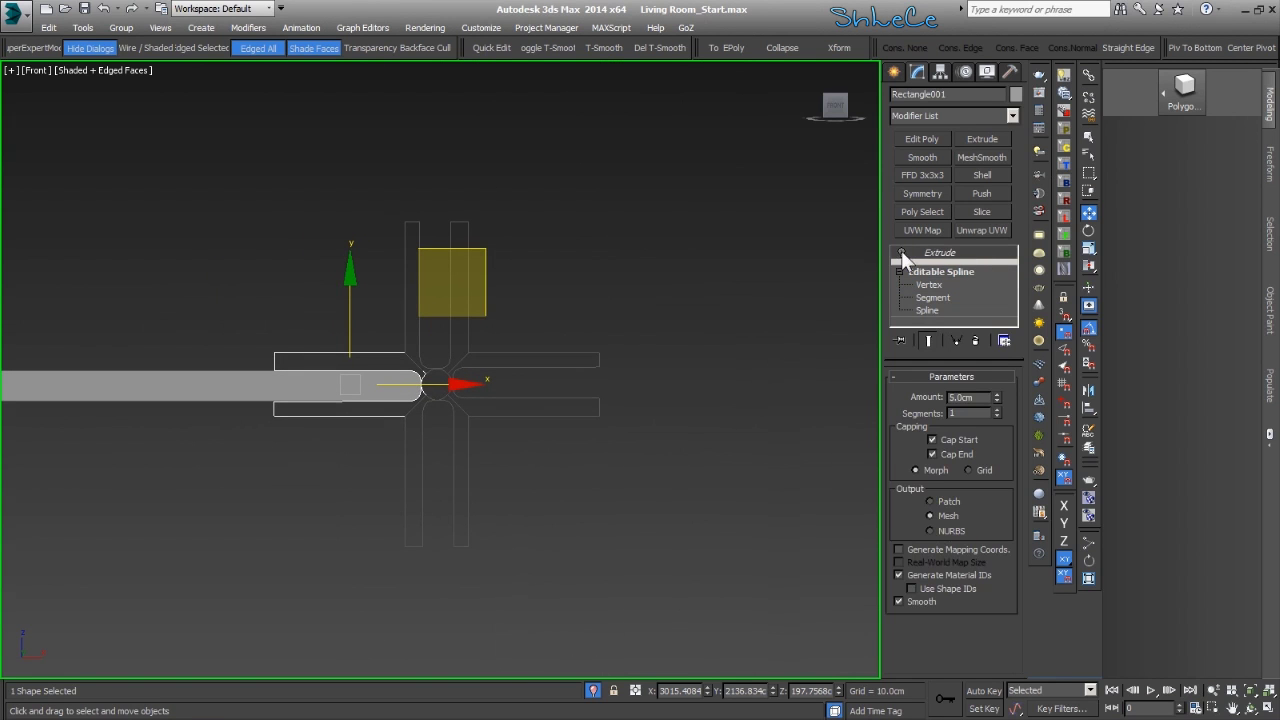
scroll(440, 412, "up", 3)
left_click(471, 451)
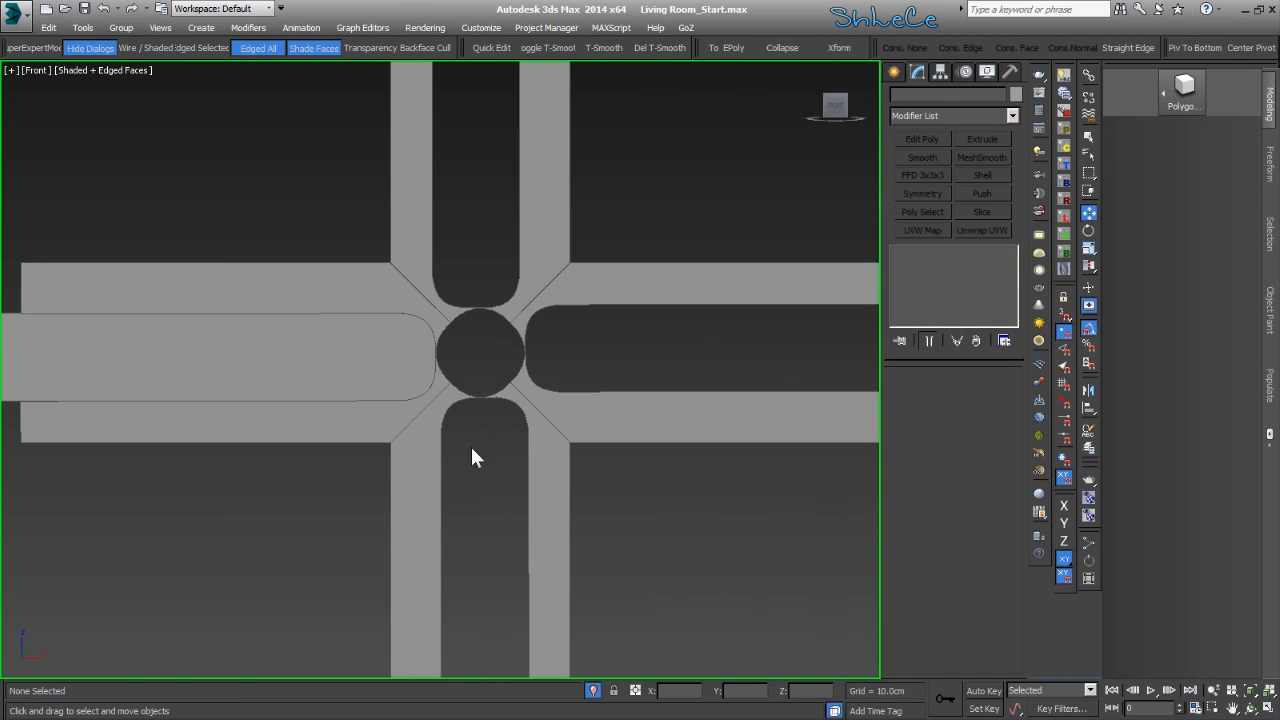
scroll(425, 415, "down", 2)
Select all four connector arms in the perspective view and move them along Y to fit the panel's front corner
left_click(320, 343)
middle_click_drag(277, 417, 396, 432, "alt")
scroll(397, 425, "down", 3)
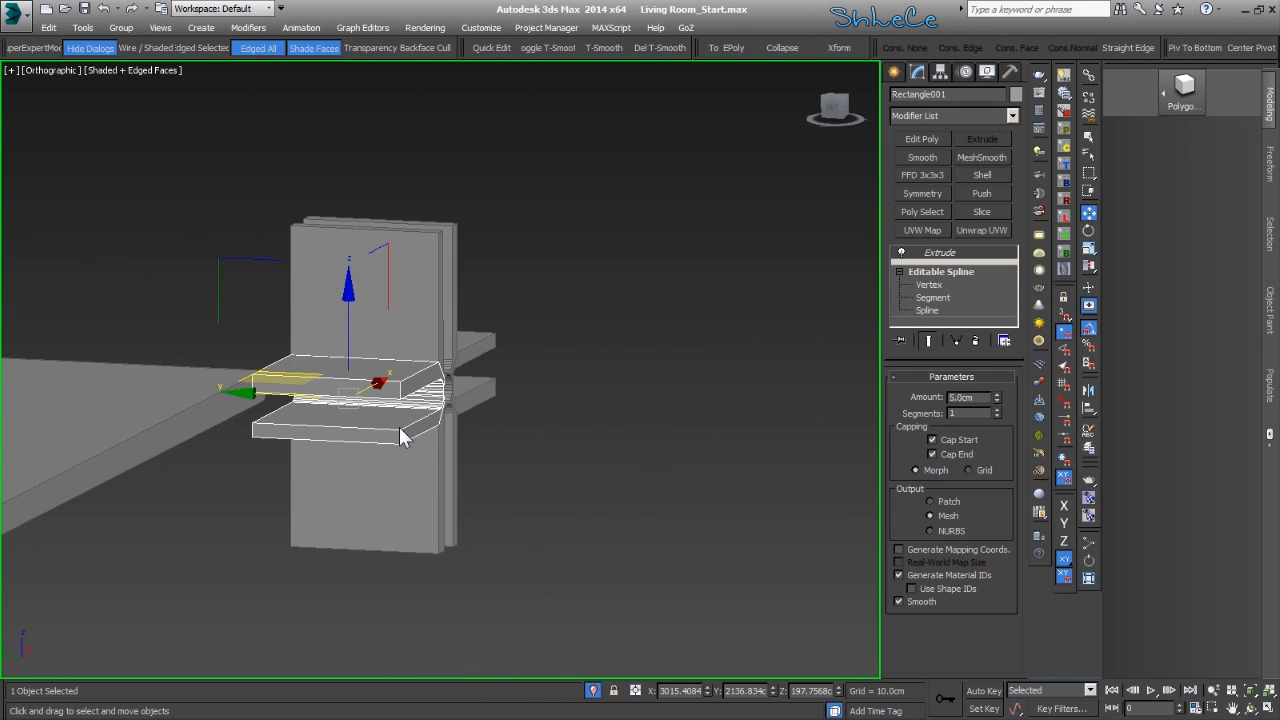
key("p")
scroll(399, 427, "up", 4)
scroll(399, 427, "down", 1)
scroll(408, 435, "up", 4)
scroll(420, 445, "up", 8)
left_click_drag(503, 344, 360, 524)
middle_click_drag(220, 420, 337, 434, "alt")
left_click_drag(337, 416, 284, 398)
scroll(306, 406, "up", 8)
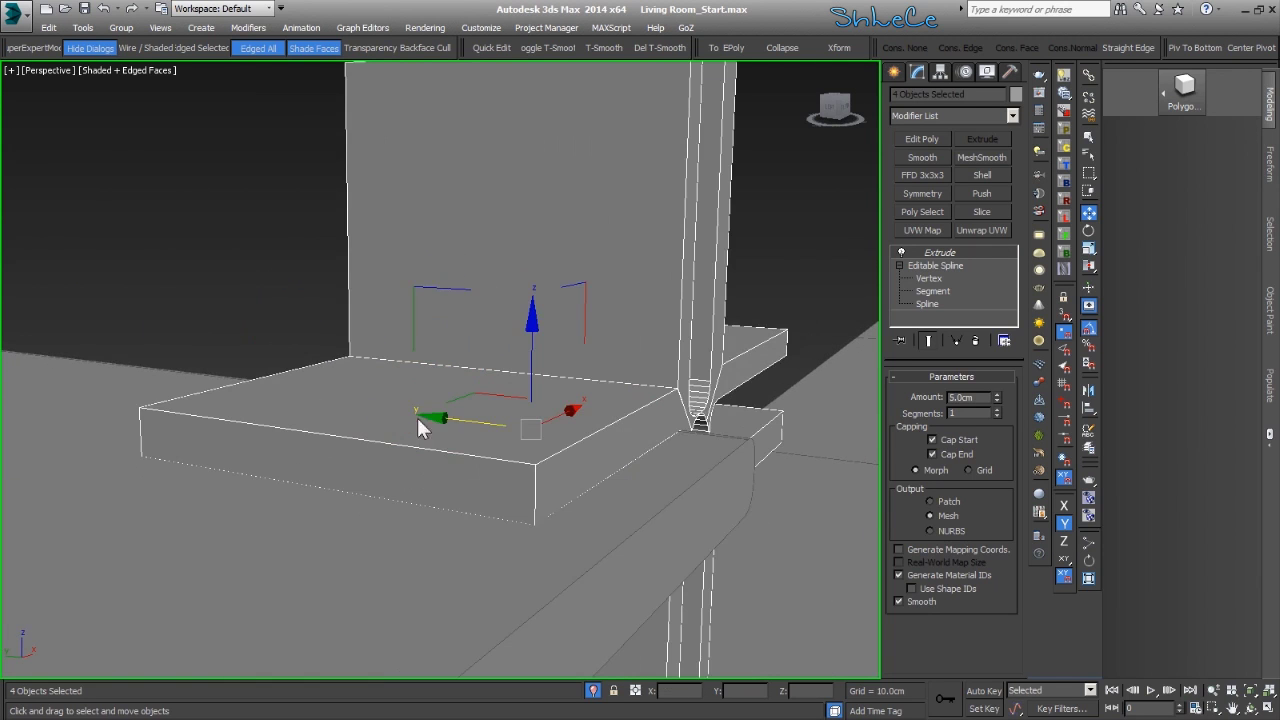
left_click_drag(451, 421, 505, 421)
middle_click_drag(505, 421, 394, 398, "alt")
scroll(502, 473, "down", 4)
scroll(394, 398, "down", 4)
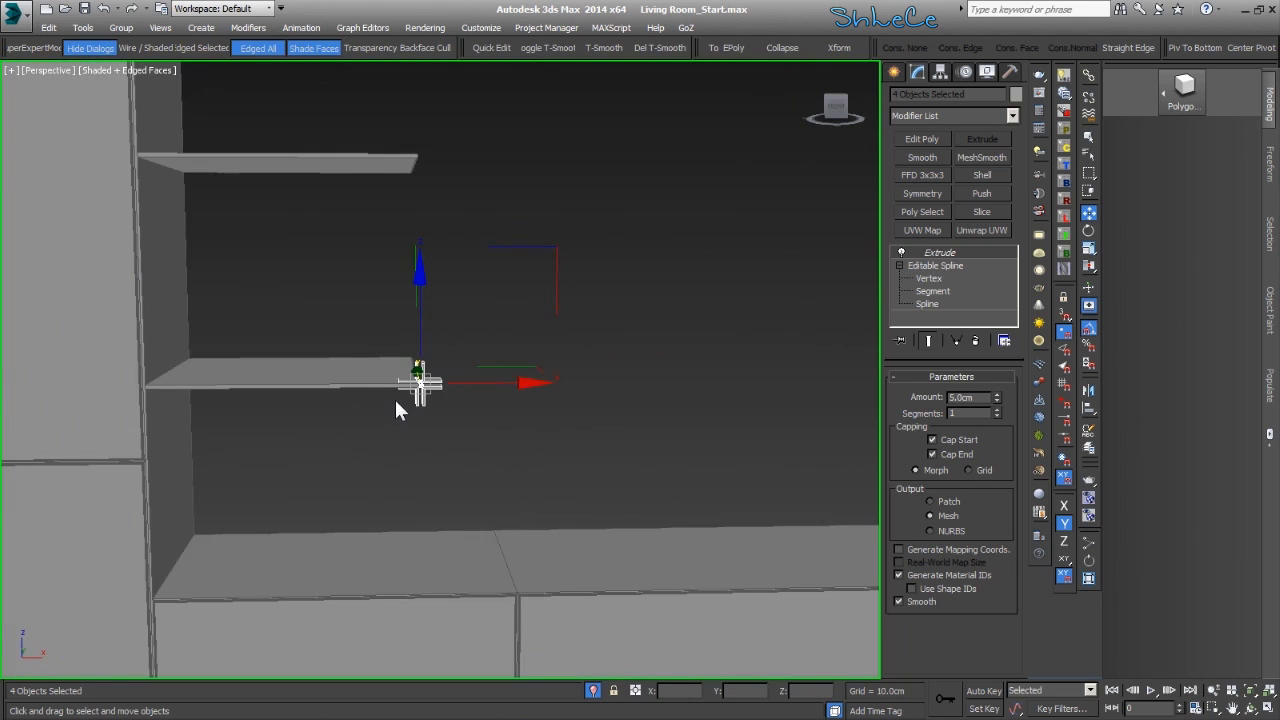
Clone the shelf panel as one instance rotated 180 degrees about the Y axis
left_click(324, 377)
key("e")
mouse_move(342, 277)
left_mouse_down("shift")
mouse_move(586, 351)
mouse_move(866, 606)
mouse_move(880, 640)
mouse_move(586, 550)
left_mouse_up("shift")
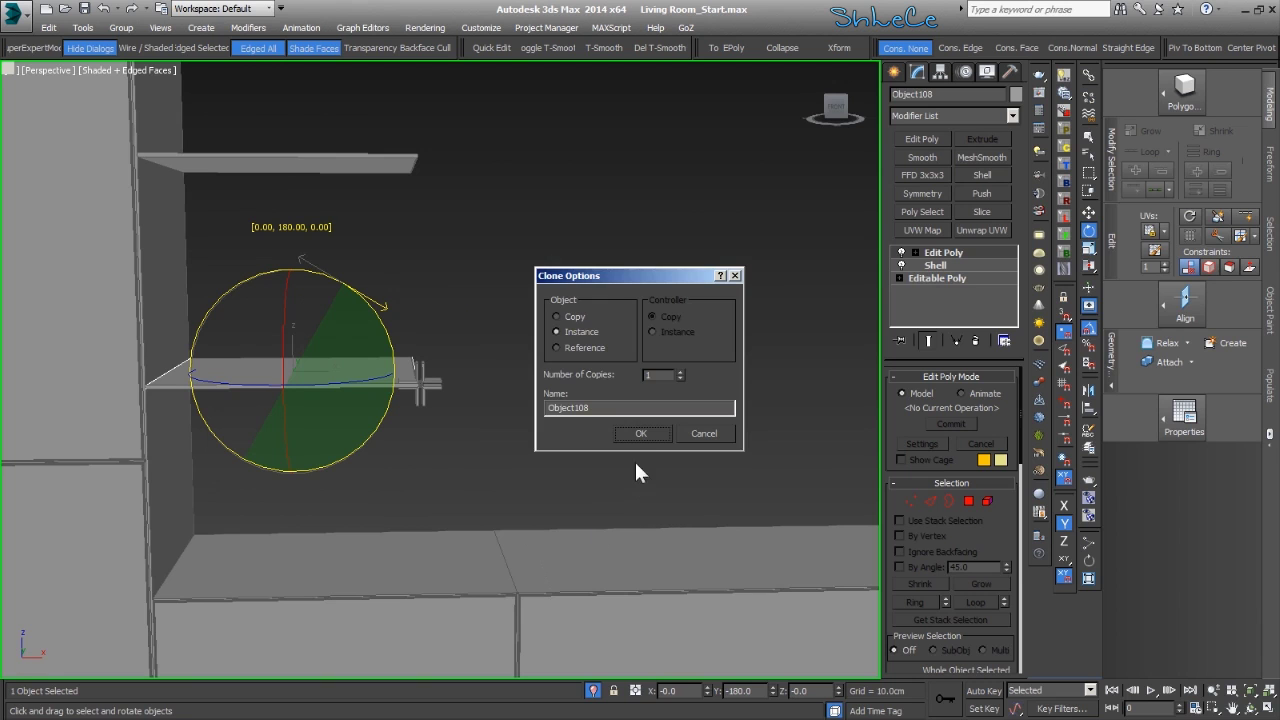
left_click(626, 430)
Move the rotated panel copy along X until its rounded end sits in the connector's opposite arm
key("w")
mouse_move(400, 383)
left_mouse_down()
mouse_move(666, 383)
mouse_move(623, 383)
left_mouse_up()
scroll(389, 410, "up", 5)
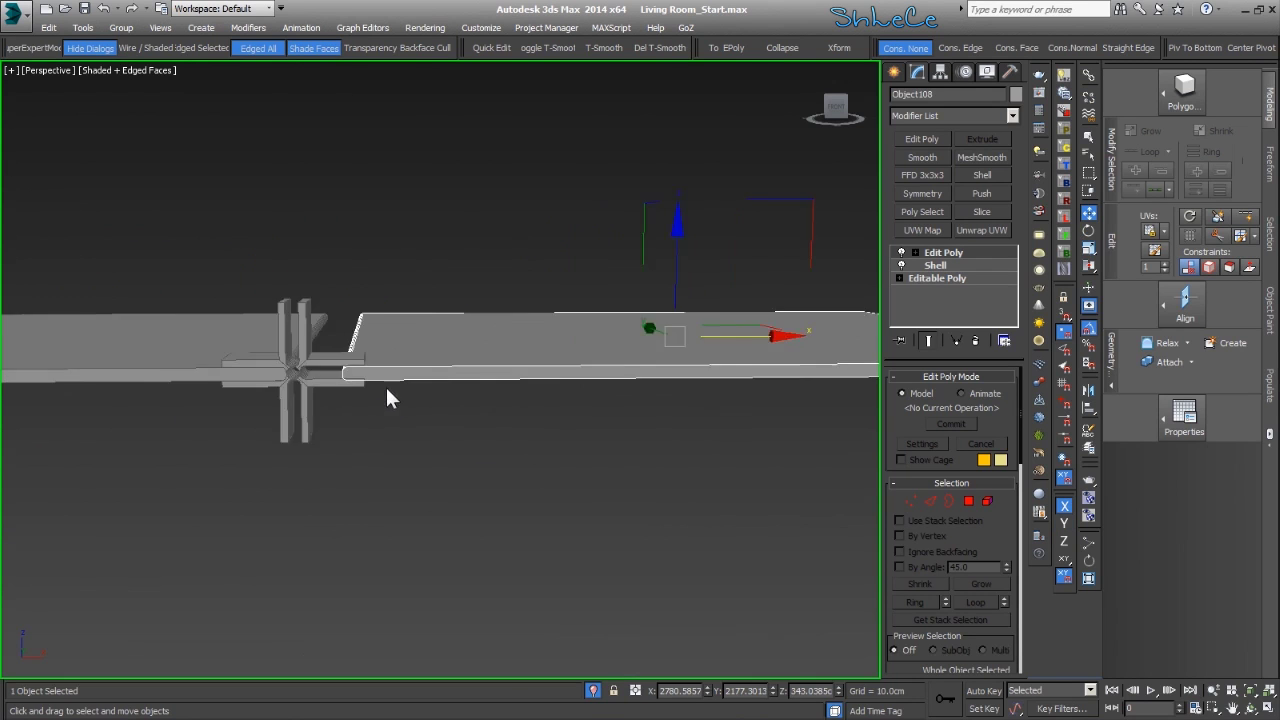
scroll(386, 398, "up", 3)
left_click_drag(846, 329, 802, 326)
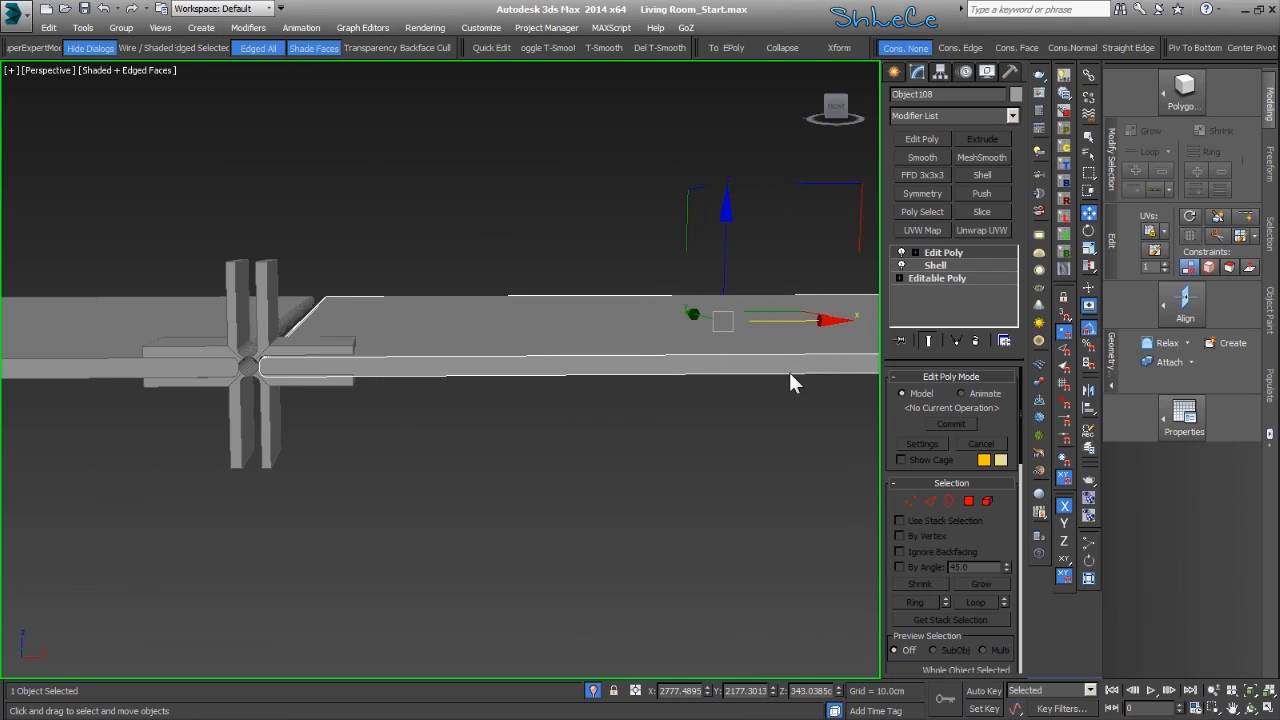
scroll(788, 384, "down", 5)
scroll(565, 377, "up", 3)
middle_click_drag(838, 384, 733, 343)
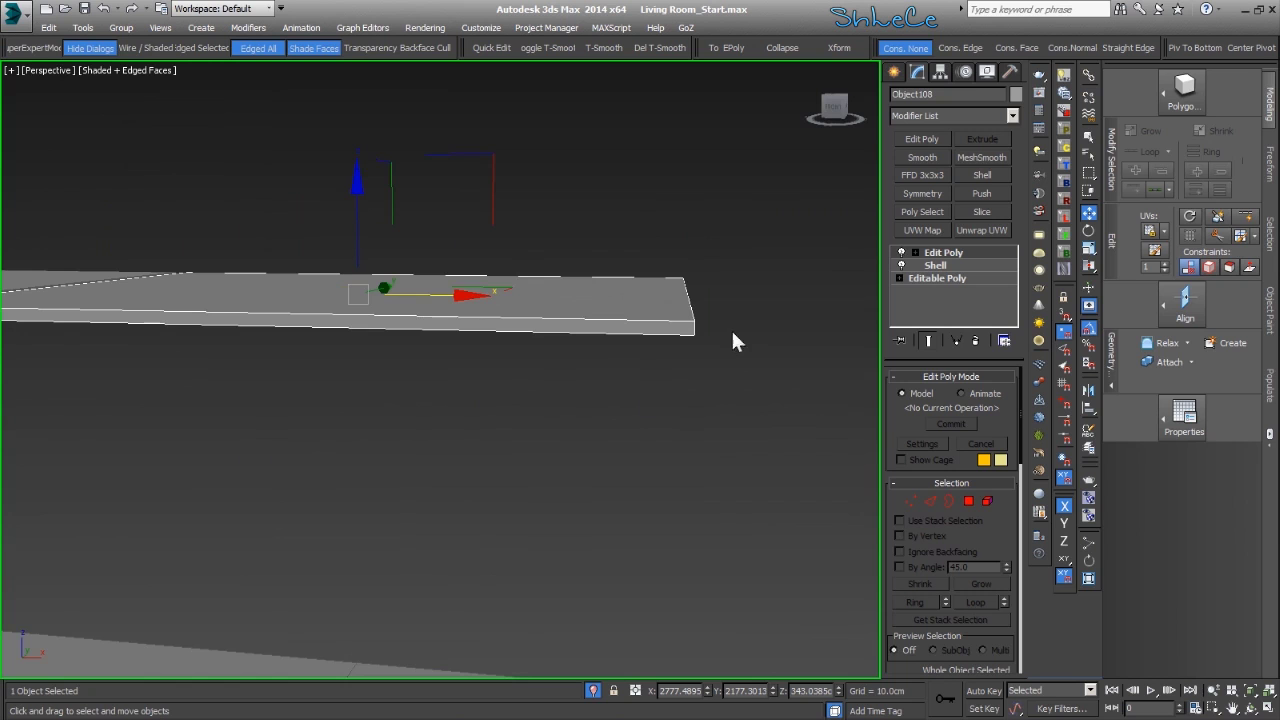
Make the panel copy unique and add a Symmetry modifier mirrored on the X axis
left_click(958, 340)
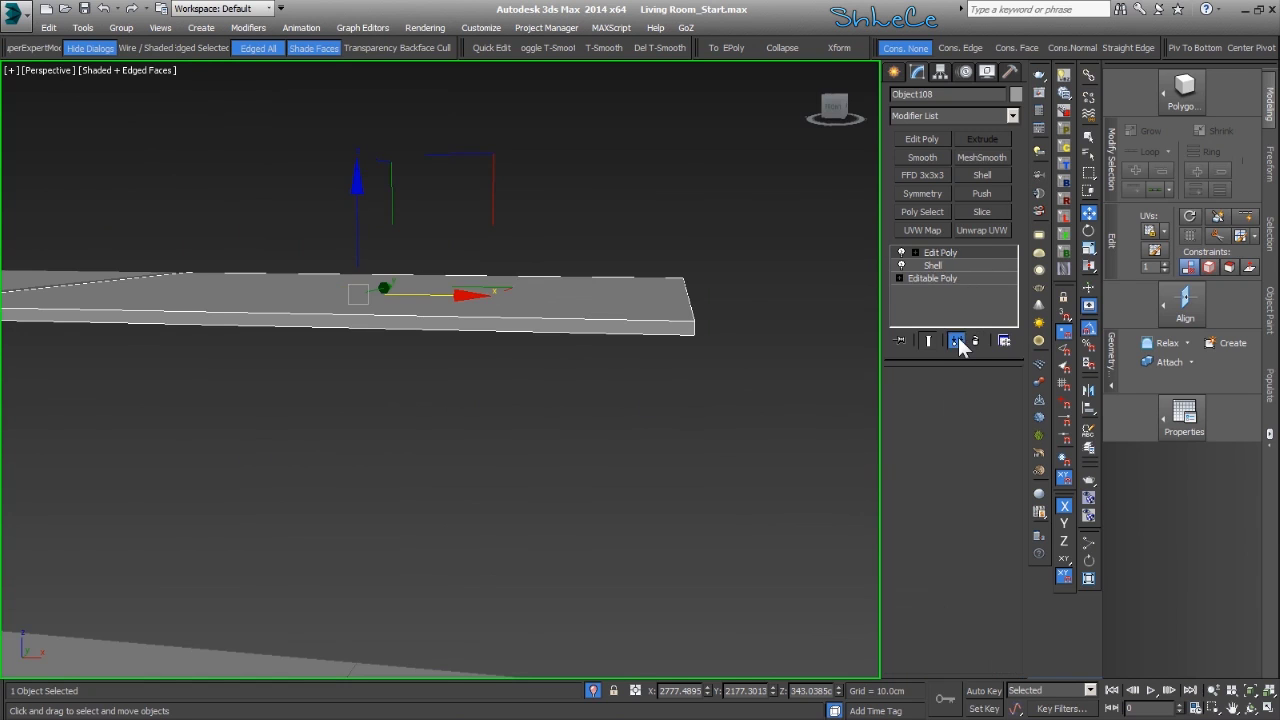
left_click(920, 193)
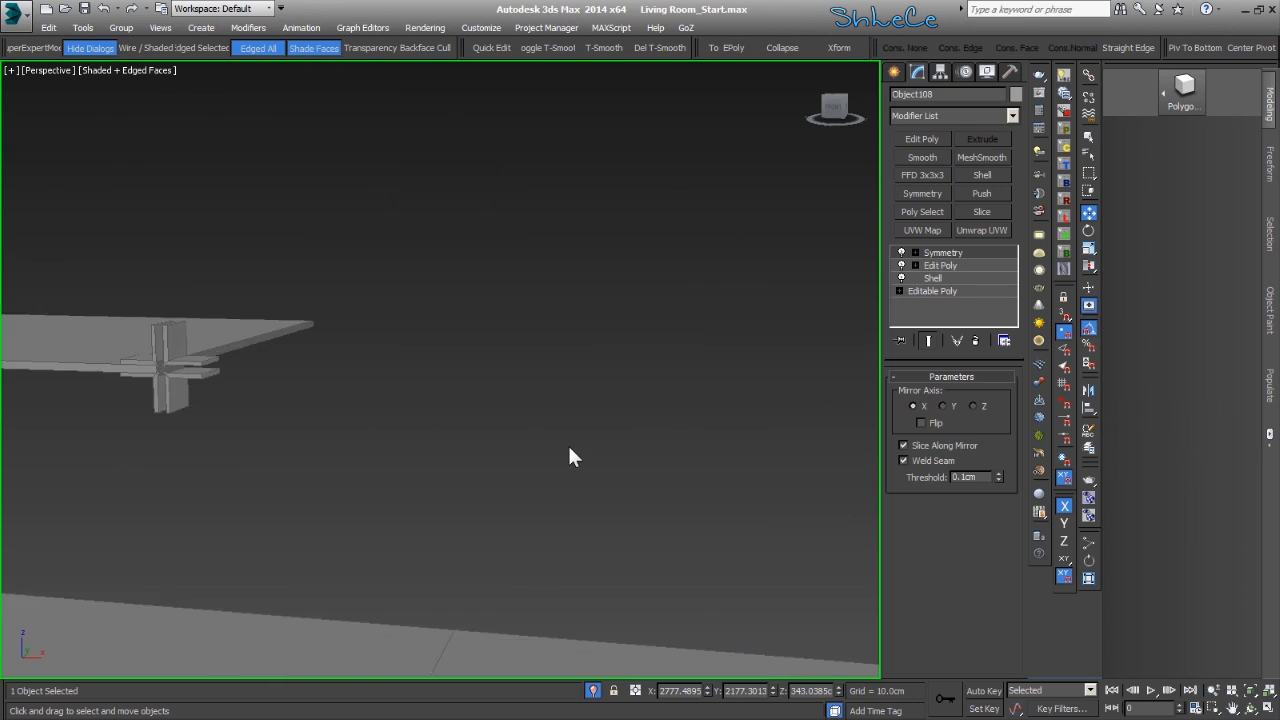
scroll(569, 449, "down", 2)
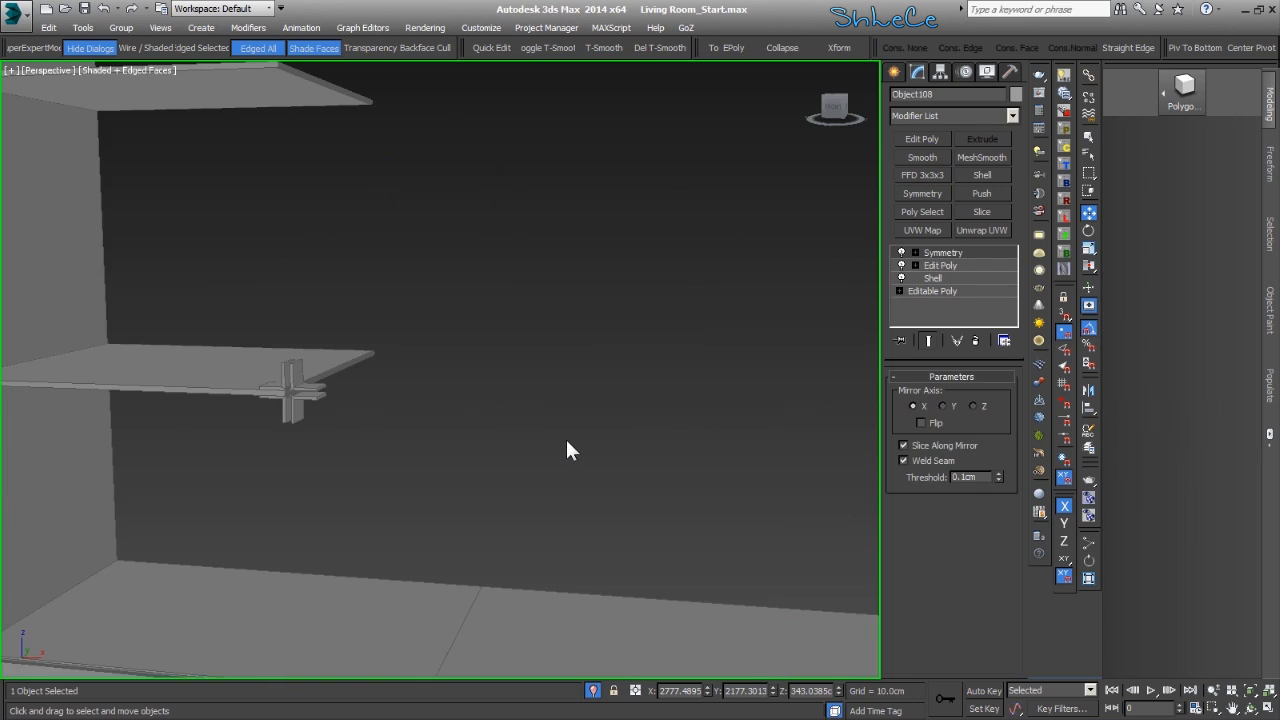
left_click(593, 690)
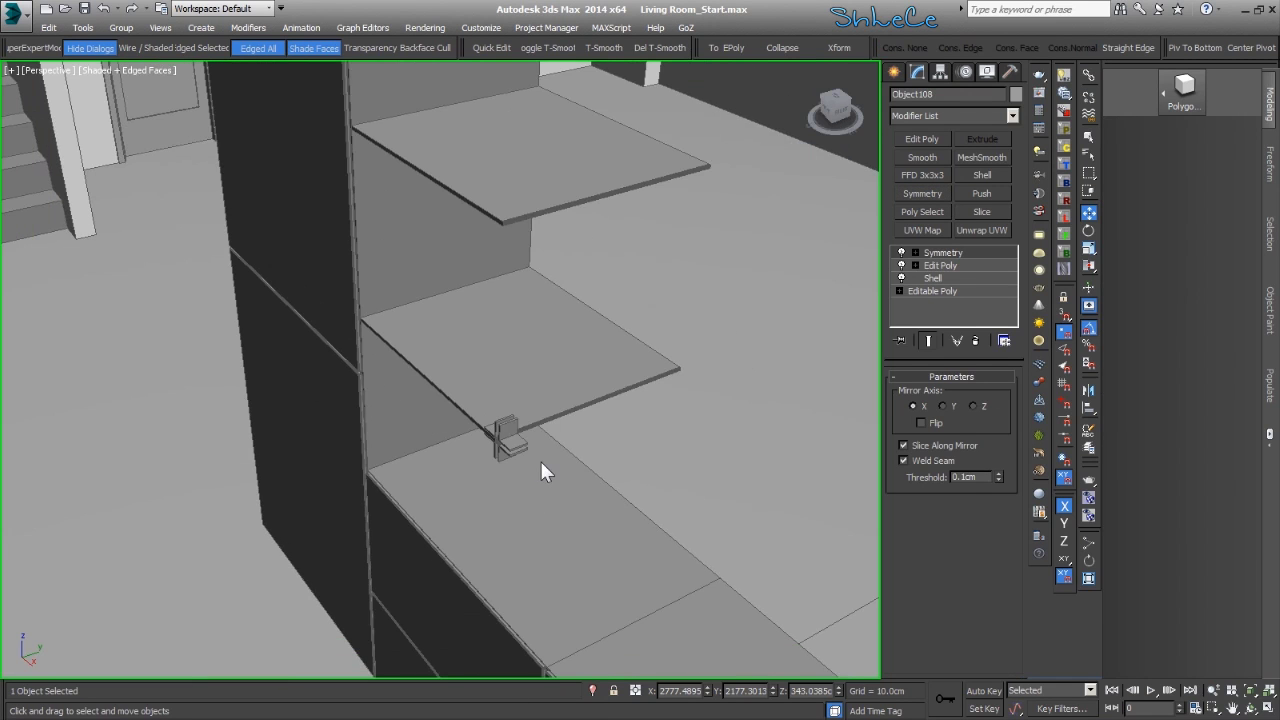
middle_click_drag(539, 459, 591, 429, "alt")
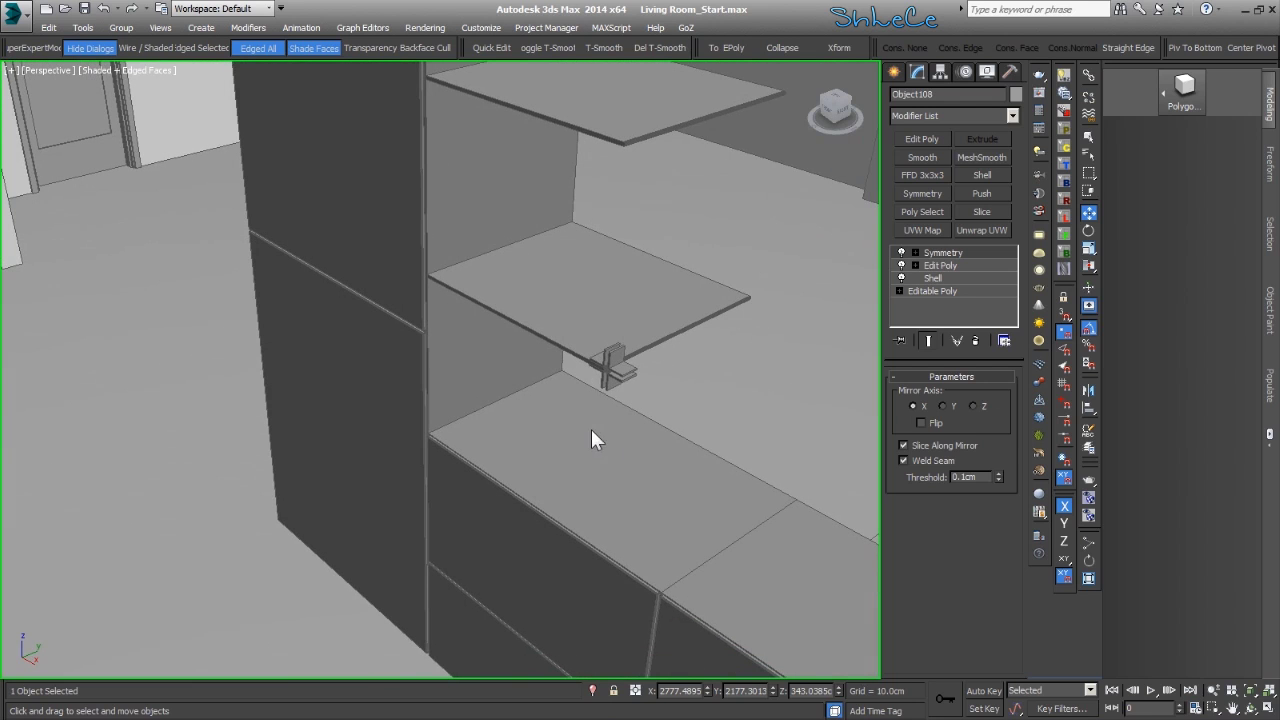
Isolate the panel copy and move its unflipped Symmetry mirror along X to about 3056 cm, joining both mirrored halves
left_click(921, 422)
middle_click_drag(703, 486, 466, 354, "alt")
key("alt+q")
left_click_drag(474, 293, 640, 293)
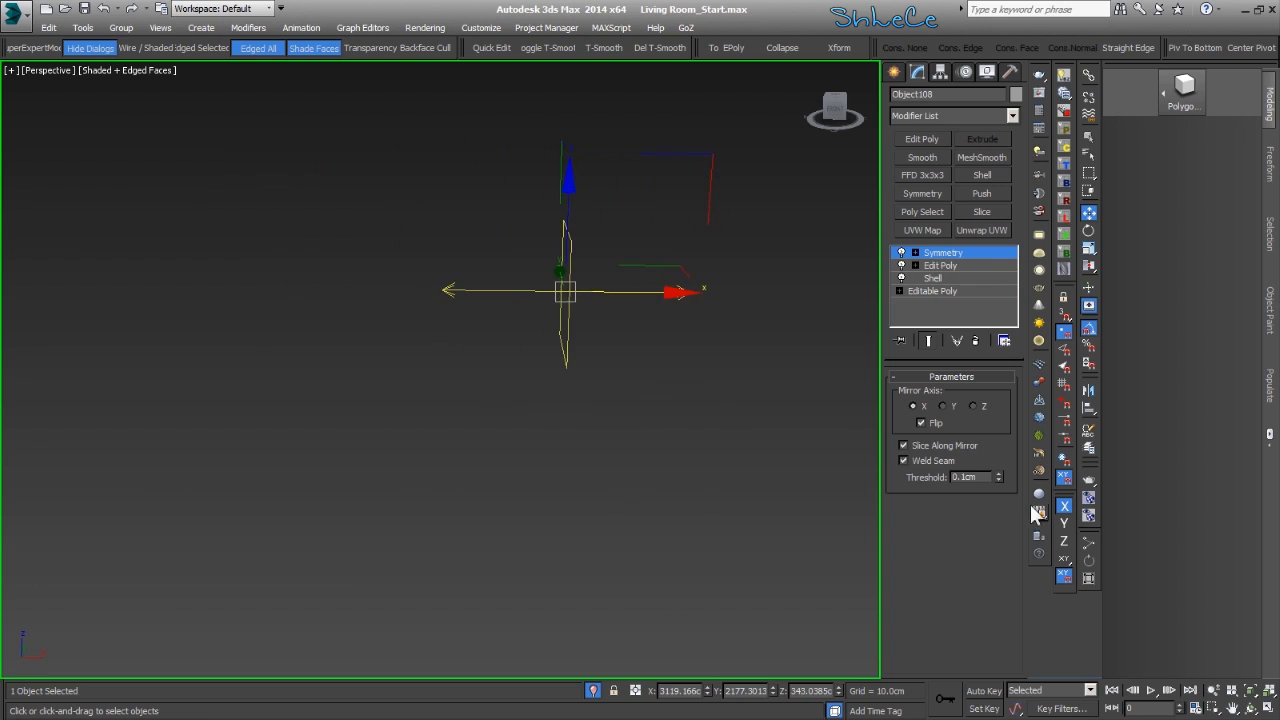
left_click(935, 423)
middle_click_drag(414, 449, 607, 314, "alt")
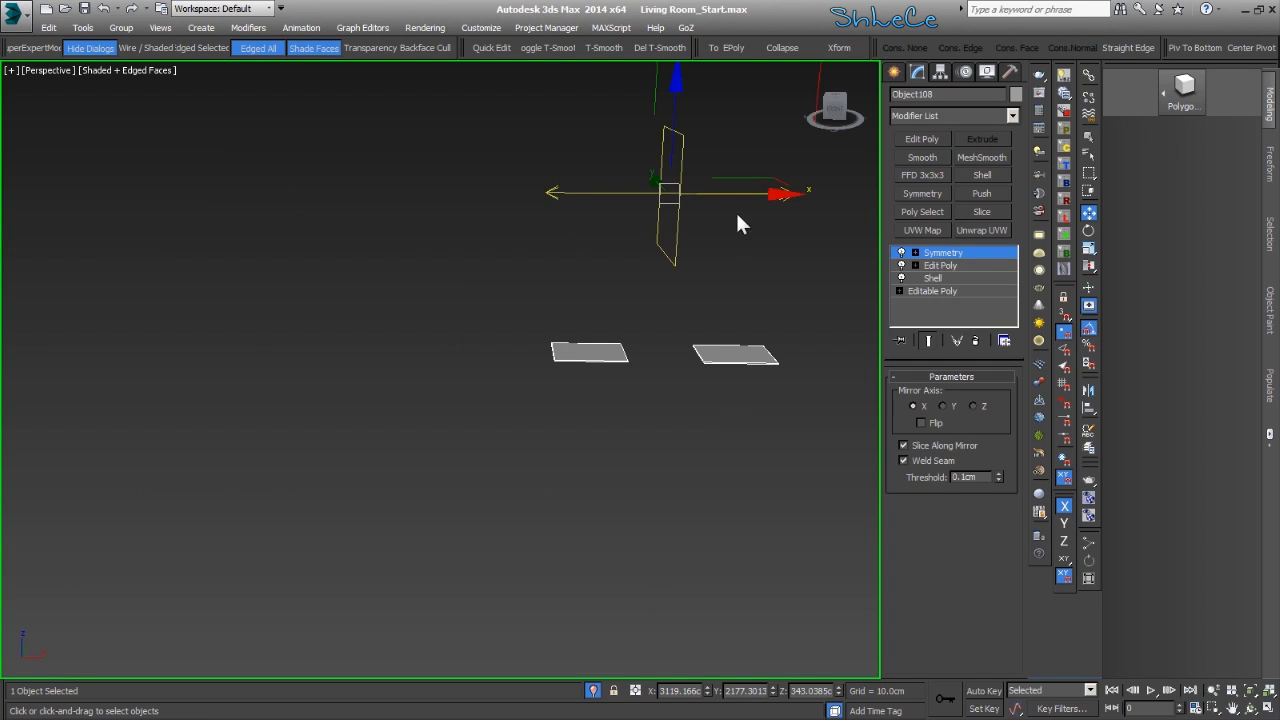
left_click_drag(734, 192, 625, 650)
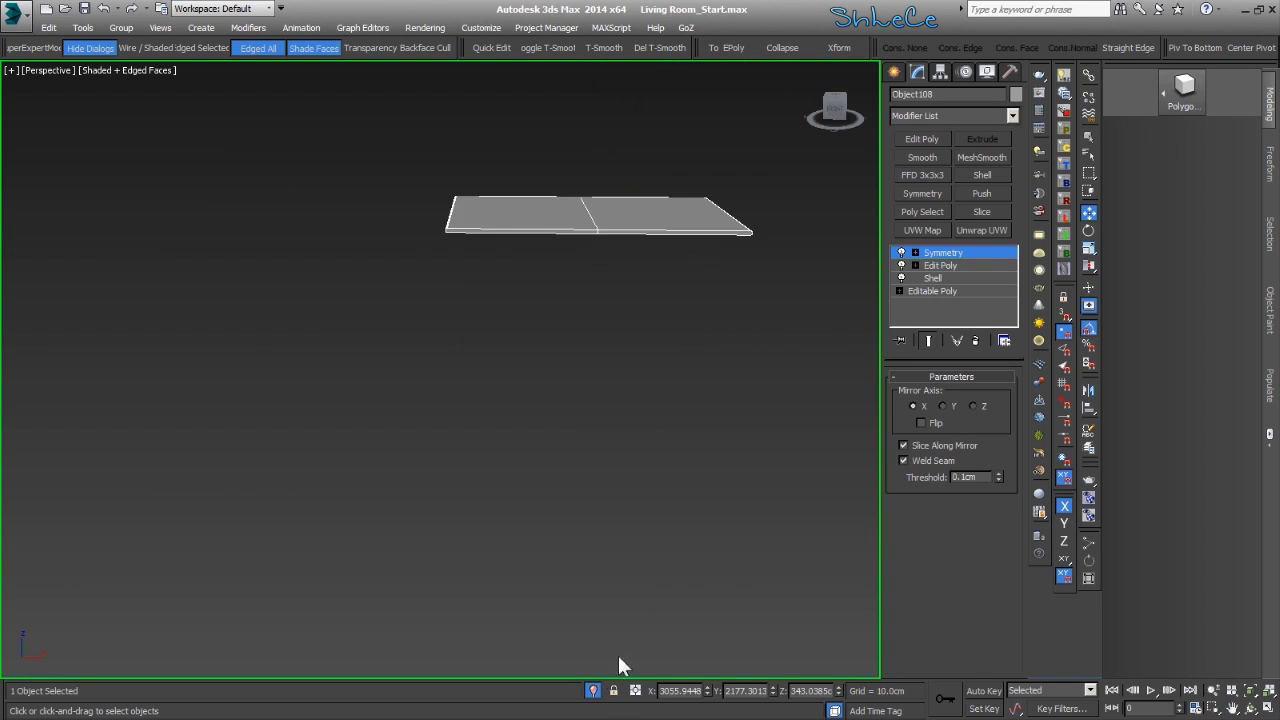
Exit isolation and move the panel's Symmetry mirror along X to about 3051 cm to shorten the panel
left_click(595, 692)
key("f")
scroll(484, 482, "down", 5)
key("F3")
scroll(471, 412, "up", 4)
middle_click_drag(517, 261, 530, 390)
scroll(526, 334, "down", 2)
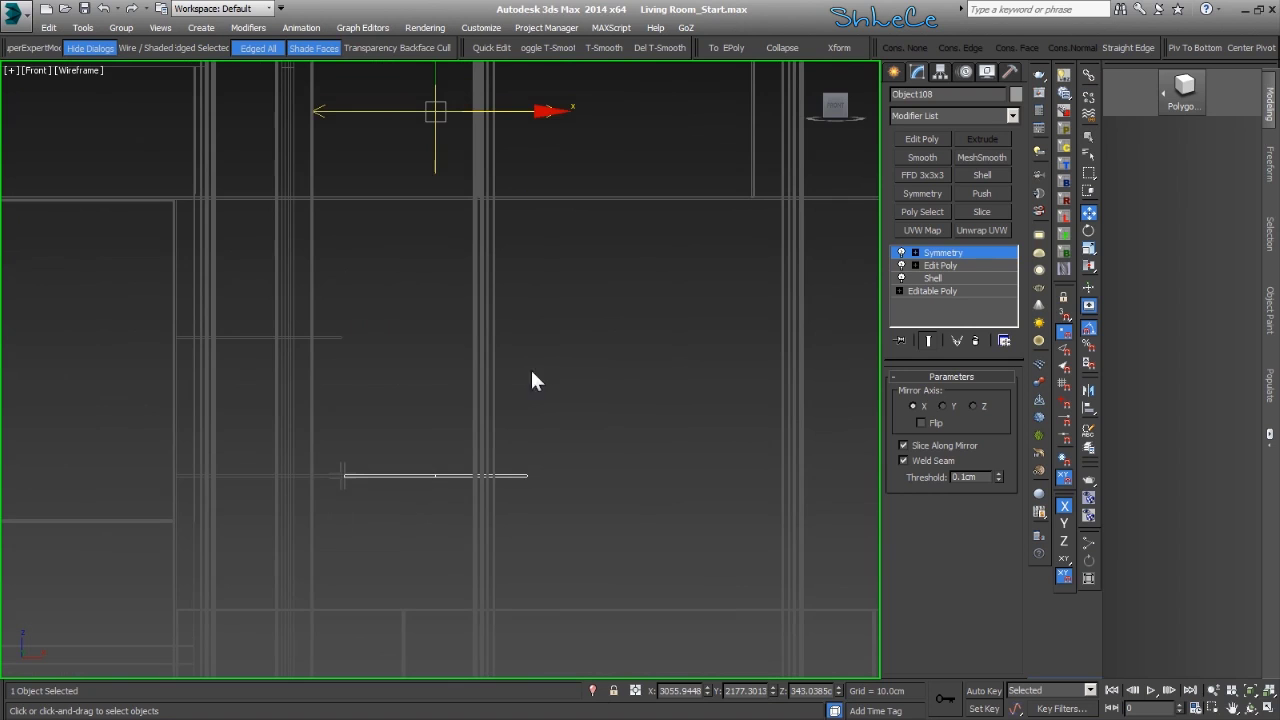
left_click_drag(540, 116, 519, 107)
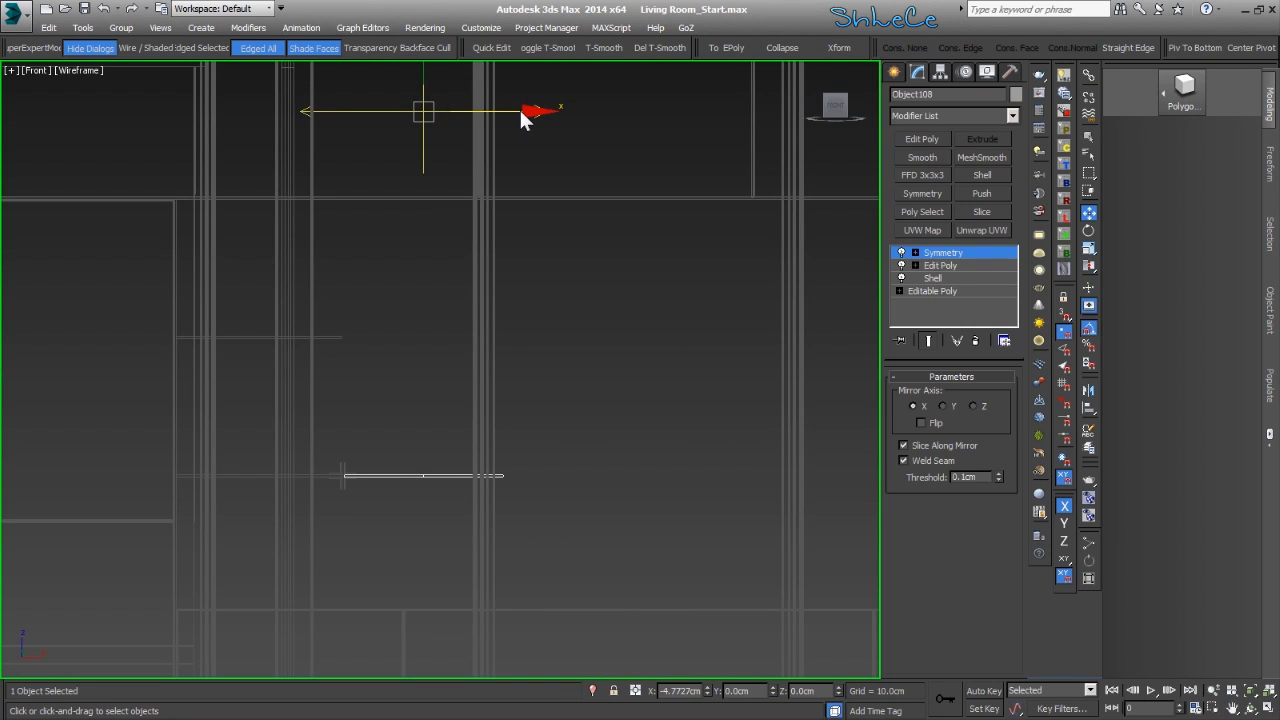
Collapse the shortened panel's Symmetry modifier and everything below it into an editable poly
key("p")
key("F3")
middle_click_drag(523, 465, 493, 497, "alt")
right_click(963, 254)
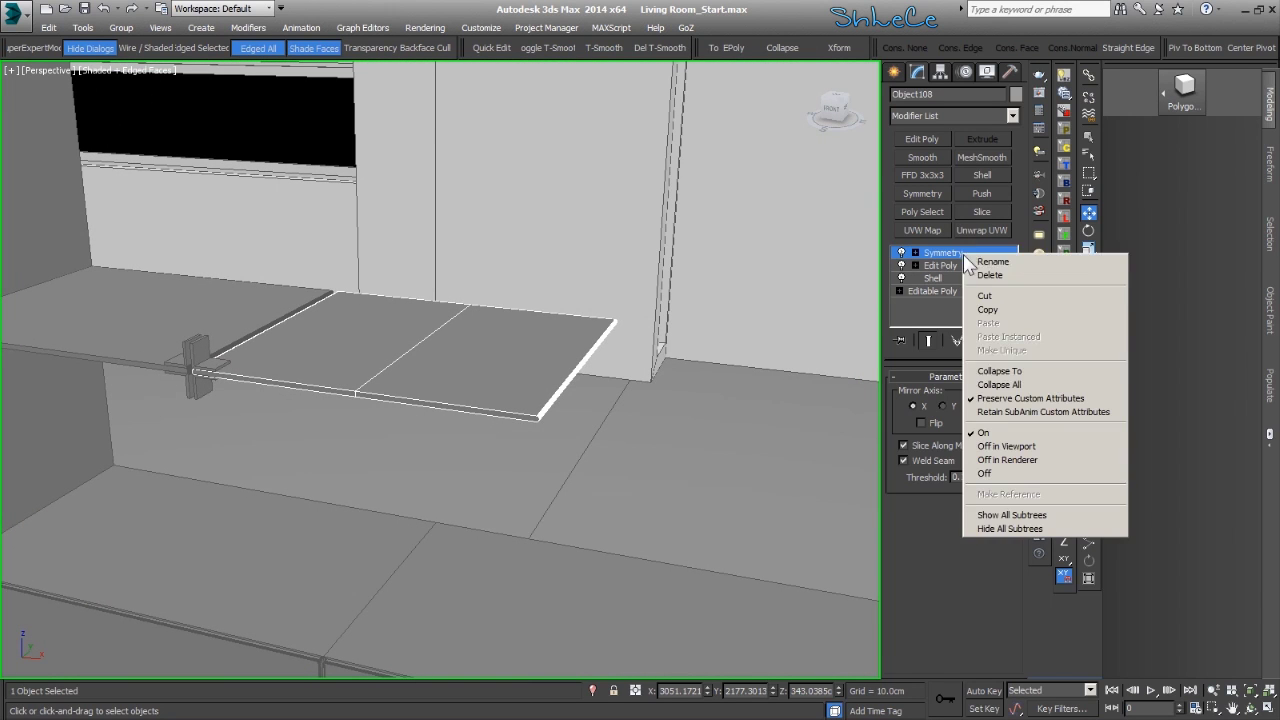
left_click(1007, 376)
Remove the seam edges running across the middle of the shortened panel
middle_click_drag(319, 382, 393, 394, "alt")
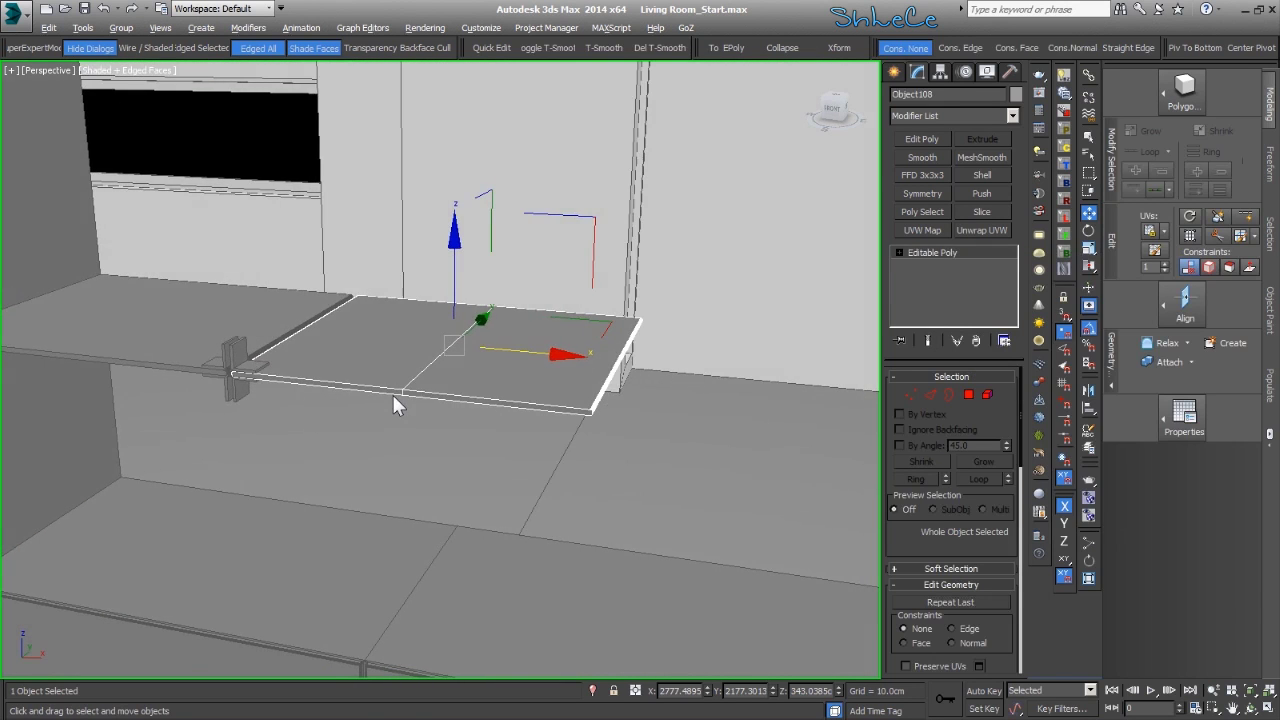
key("2")
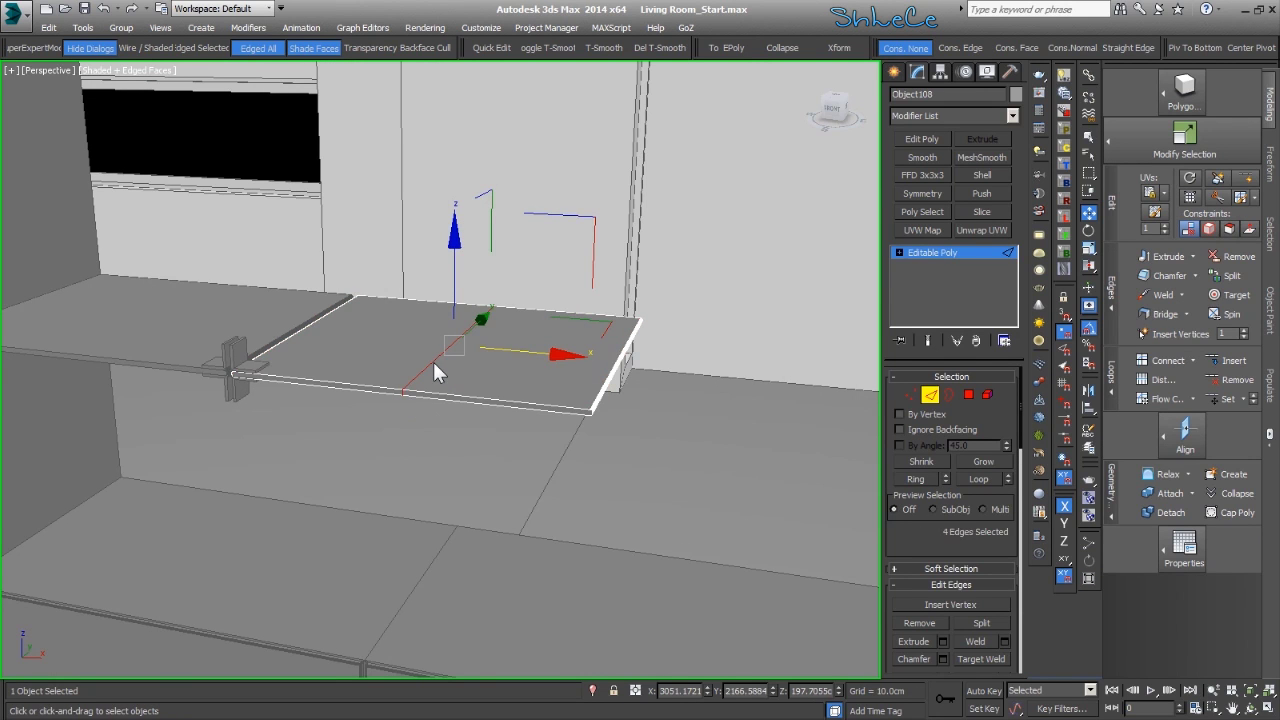
left_click(434, 366)
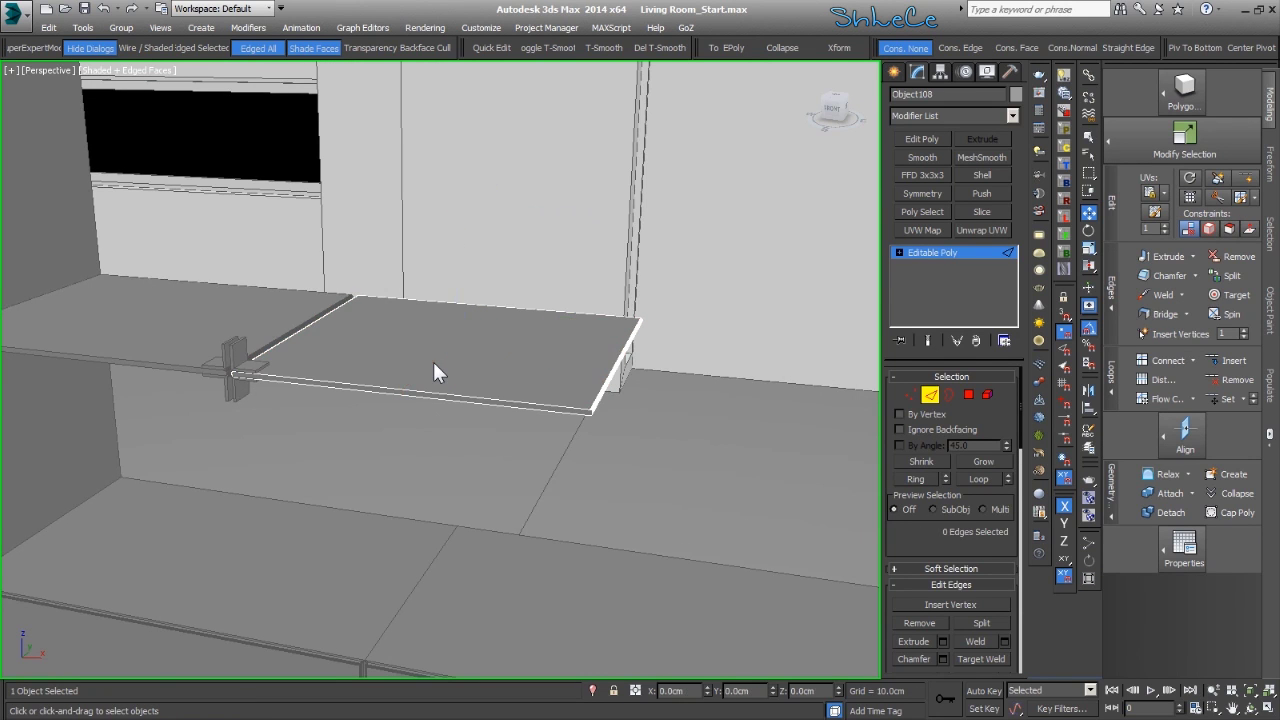
middle_click_drag(631, 418, 618, 360, "ctrl+alt")
middle_click_drag(247, 427, 523, 424)
scroll(290, 416, "down", 4)
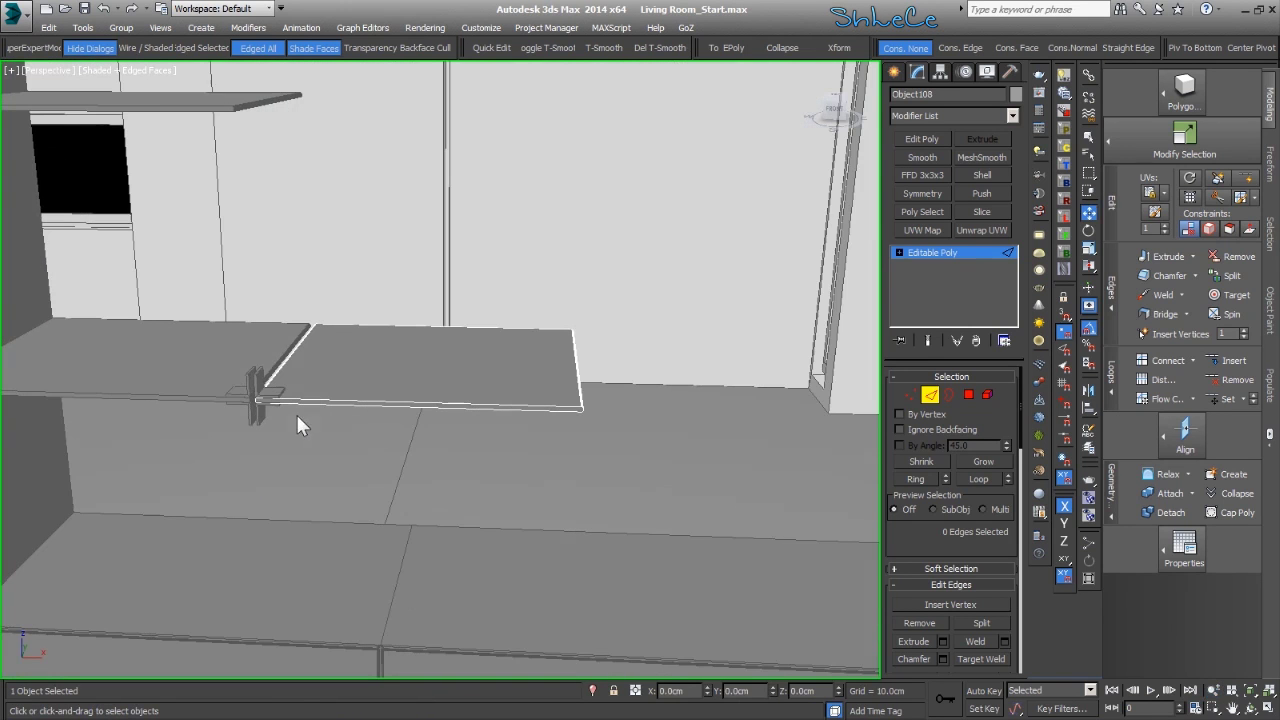
left_click(930, 395)
Clone the shortened panel as one instance rotated -90 degrees about the Y axis
scroll(147, 413, "up", 6)
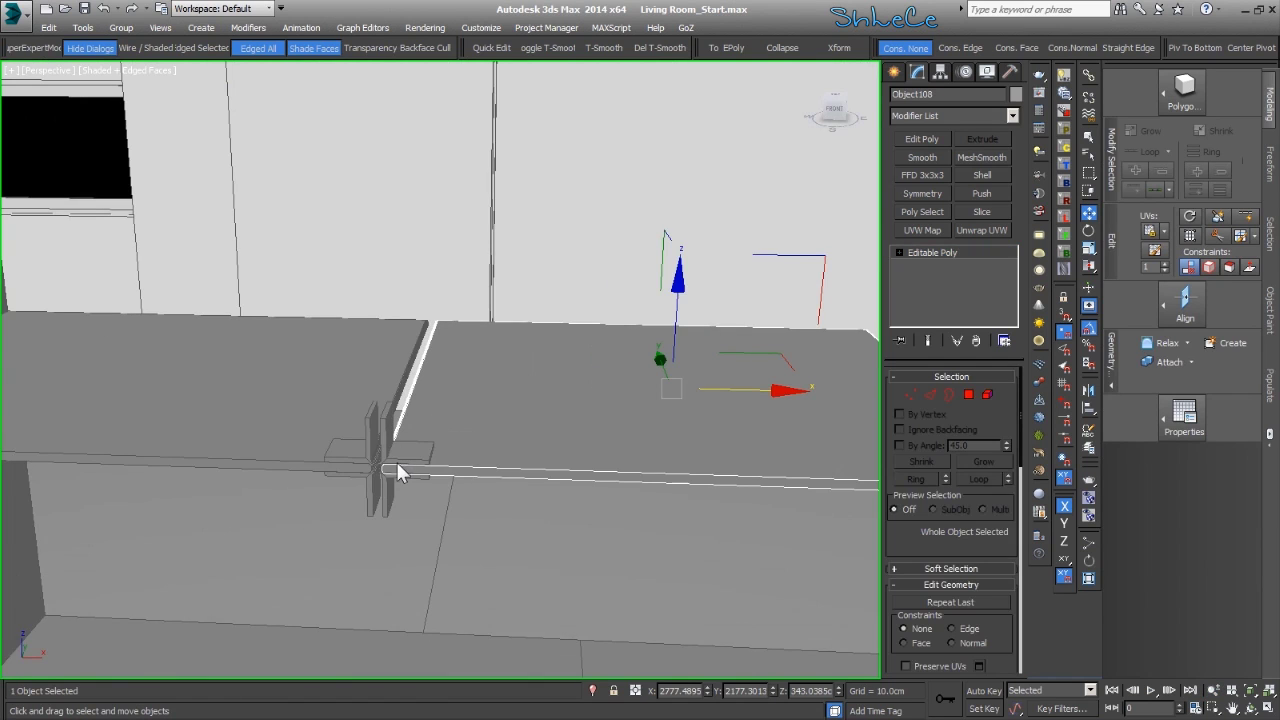
scroll(407, 450, "down", 4)
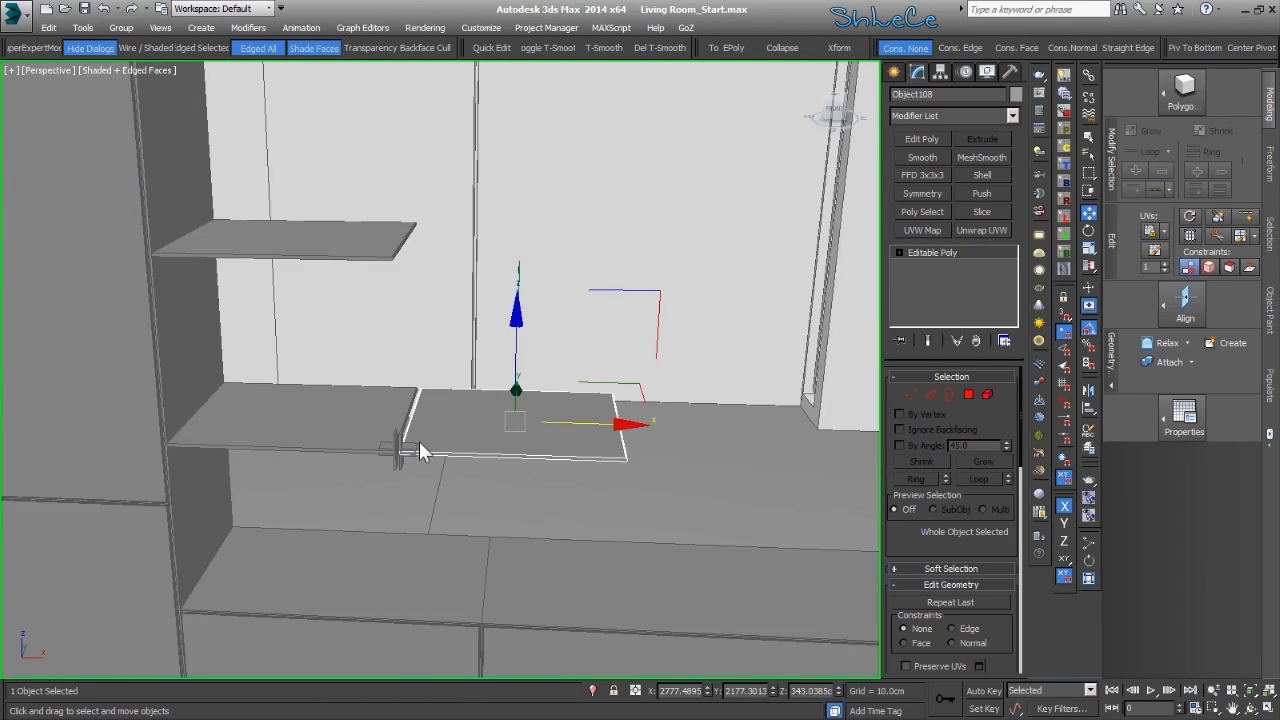
scroll(419, 441, "up", 3)
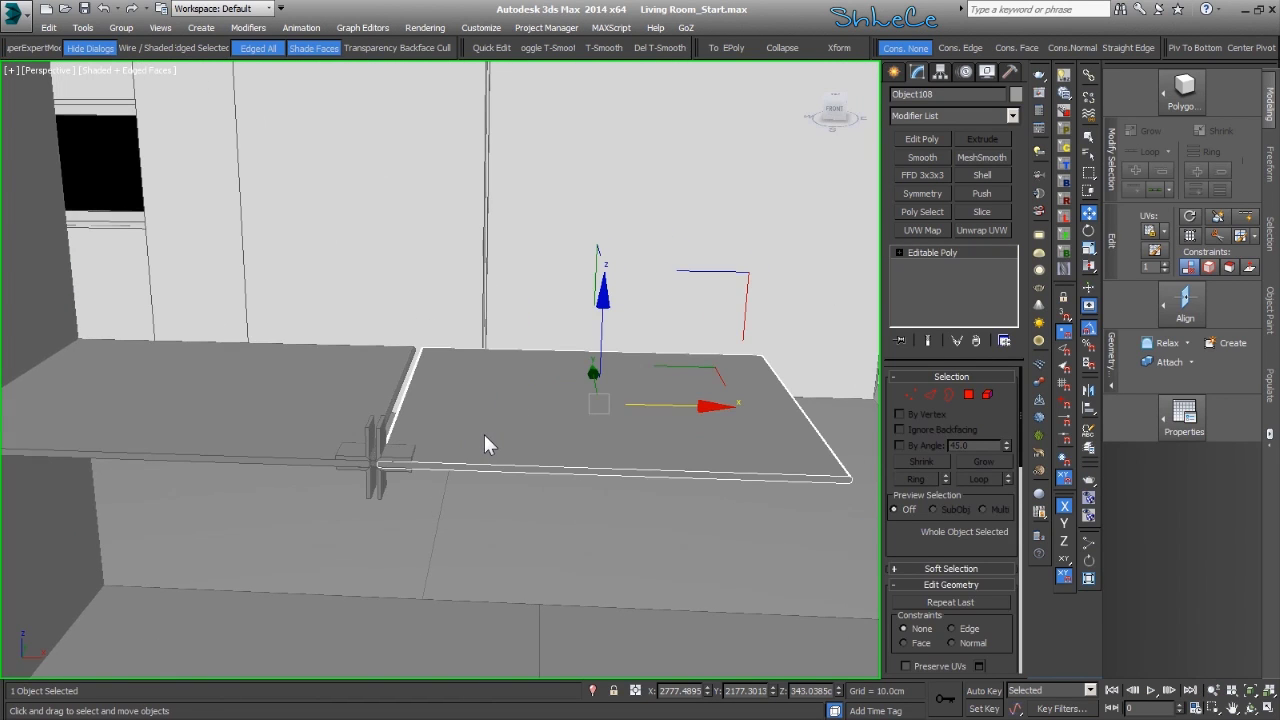
key("e")
mouse_move(529, 329)
left_mouse_down("shift")
mouse_move(663, 289)
mouse_move(944, 284)
mouse_move(930, 291)
left_mouse_up("shift")
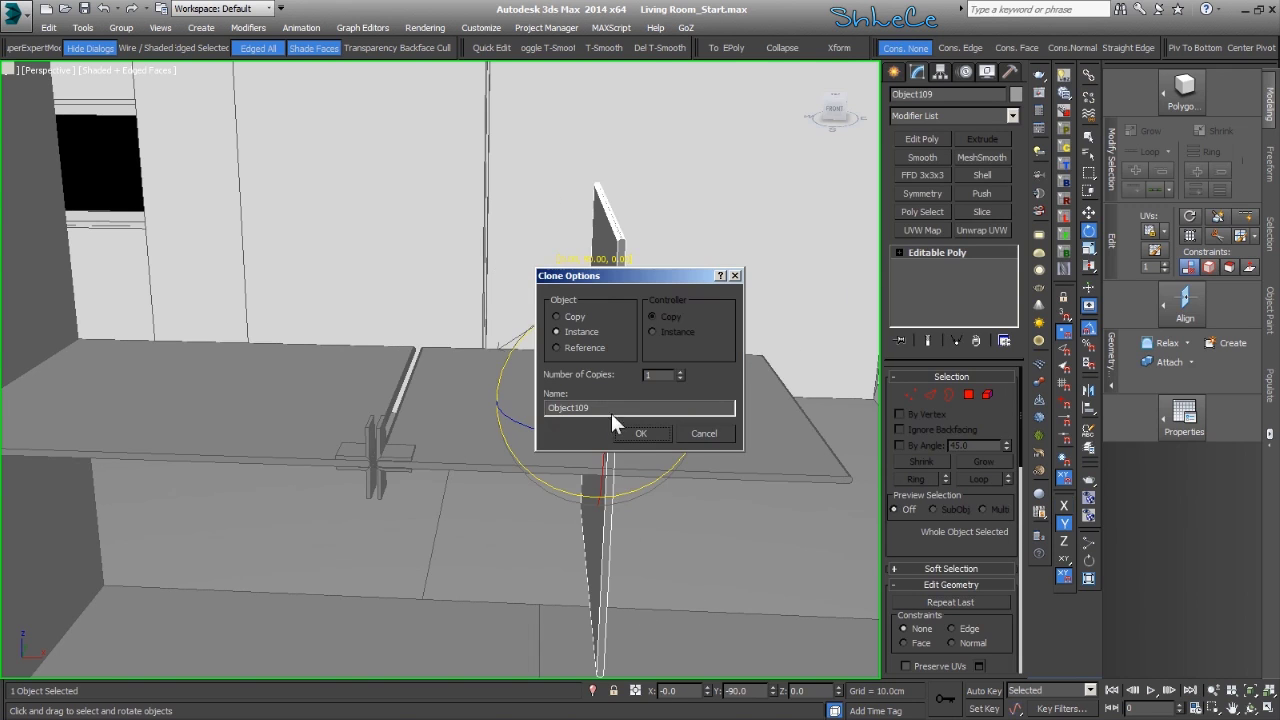
left_click(640, 433)
key("w")
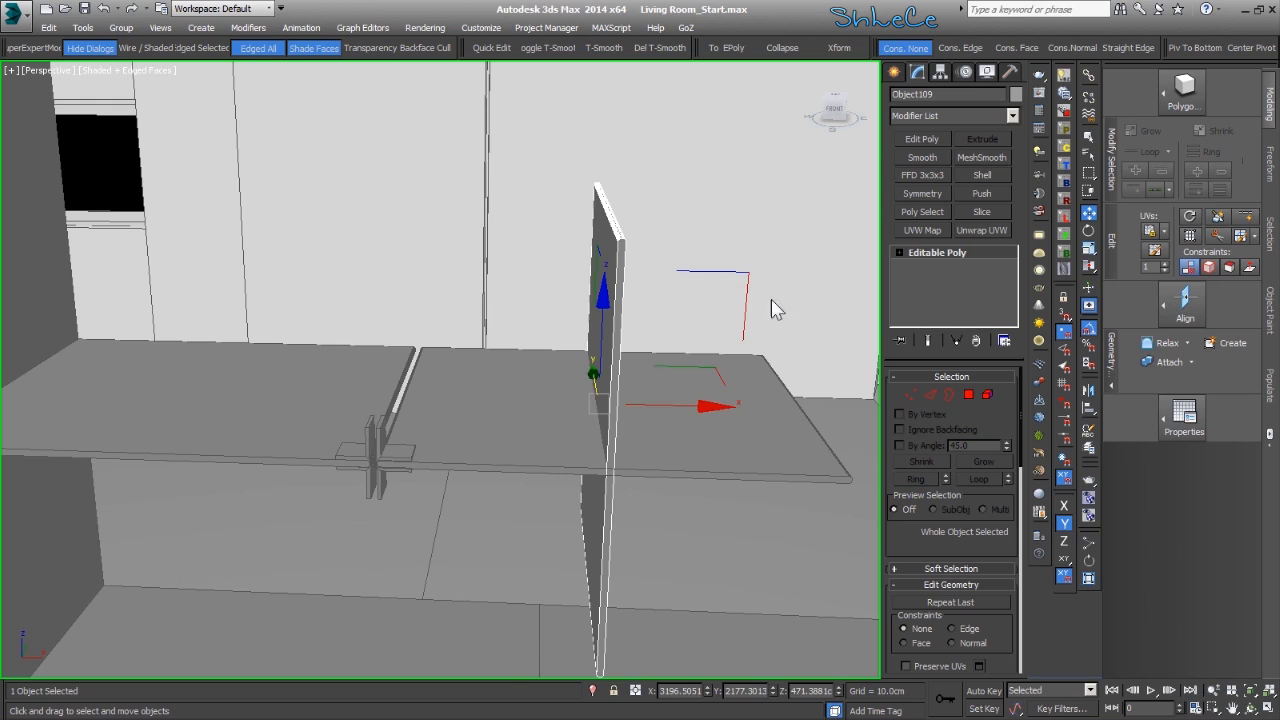
Move the vertical panel into the connector's upper arm, at about X 3164.2 cm and Z 503.7 cm
left_click_drag(759, 296, 545, 78)
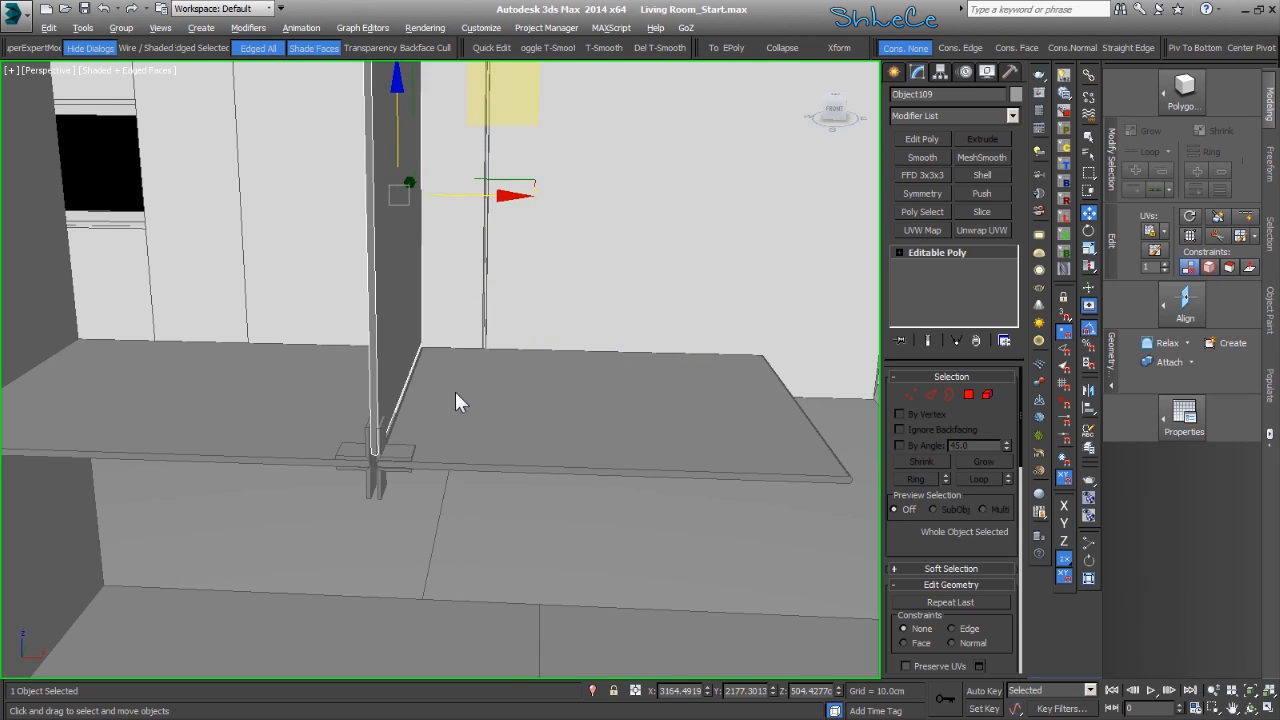
middle_click_drag(365, 375, 424, 295, "alt")
scroll(405, 454, "up", 1)
scroll(410, 450, "up", 5)
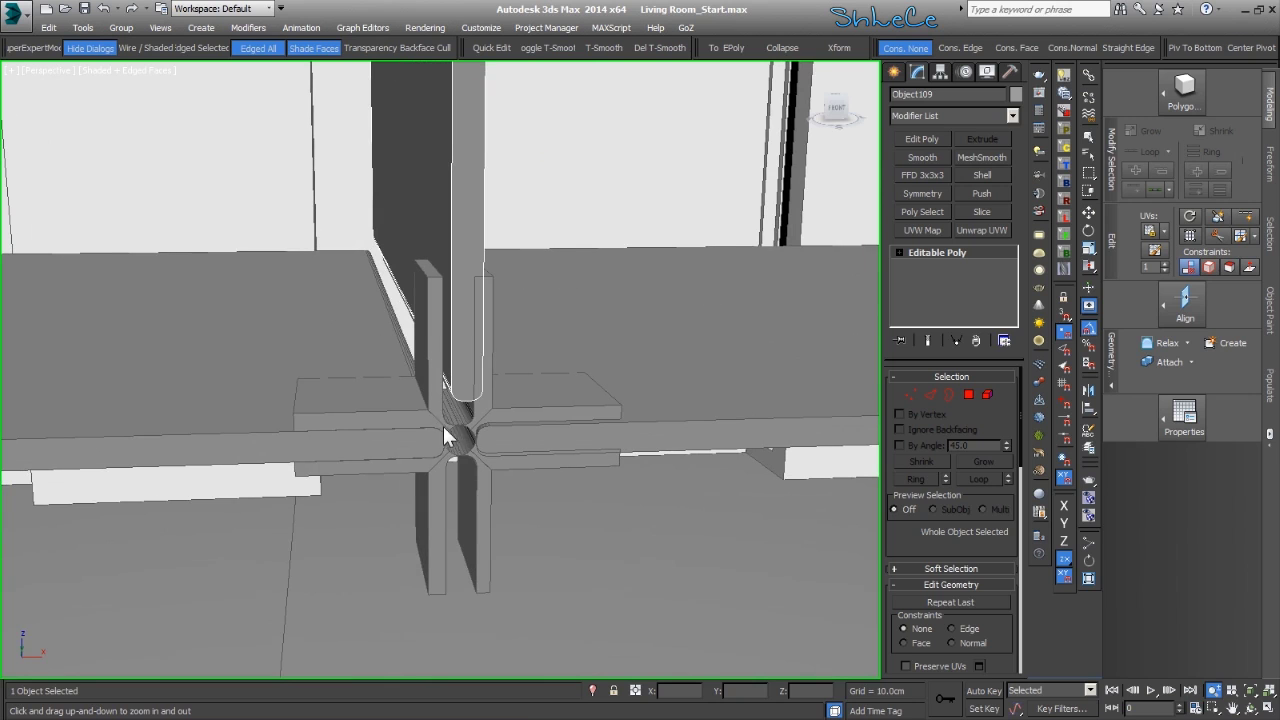
left_click_drag(708, 690, 714, 718)
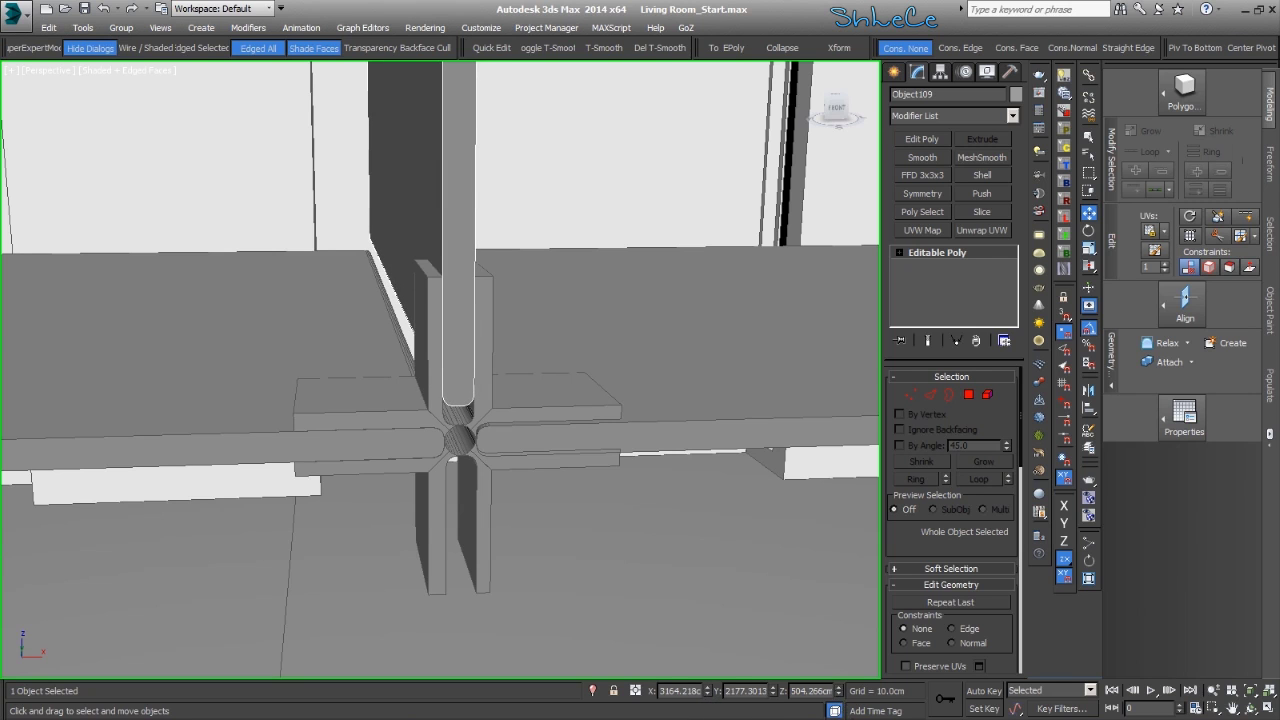
left_click_drag(838, 693, 846, 705)
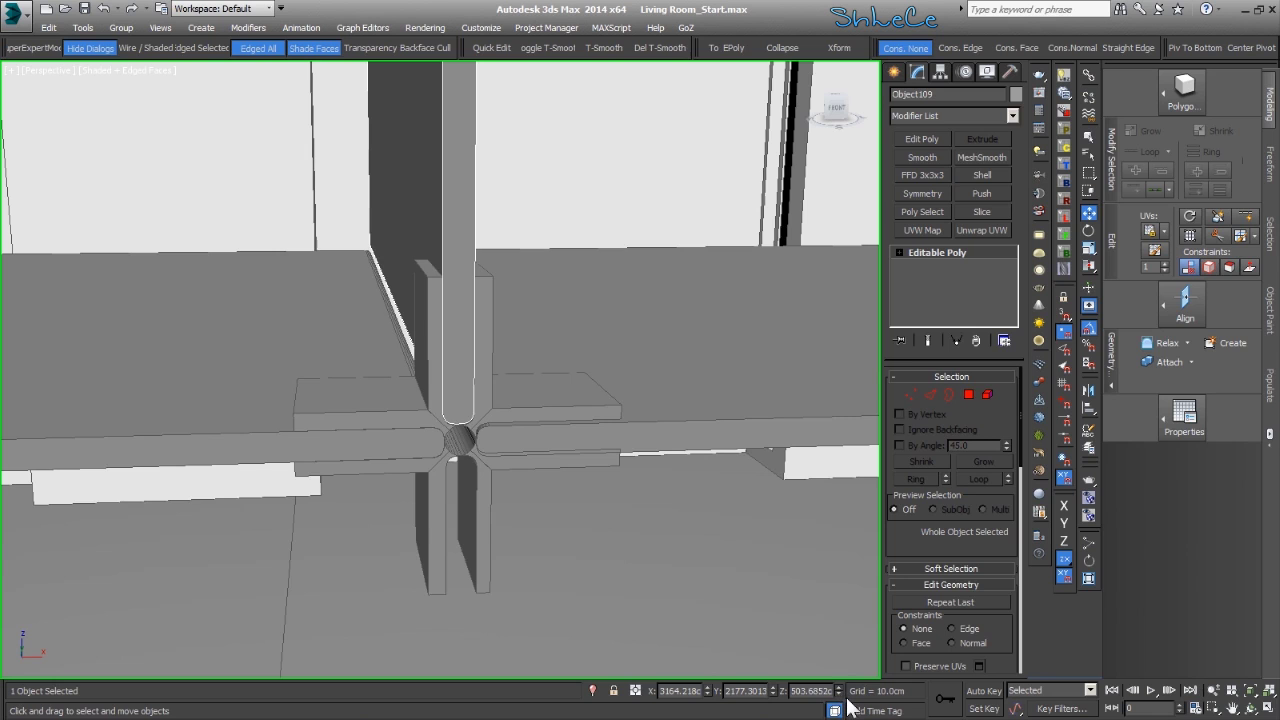
Delete the old horizontal shelf that meets the vertical panel above the connector
scroll(532, 403, "down", 8)
mouse_move(526, 387)
middle_mouse_down("alt")
mouse_move(510, 388)
mouse_move(537, 382)
middle_mouse_up("alt")
middle_click_drag(533, 252, 509, 285, "alt")
scroll(520, 263, "up", 3)
scroll(507, 286, "down", 5)
scroll(502, 268, "up", 4)
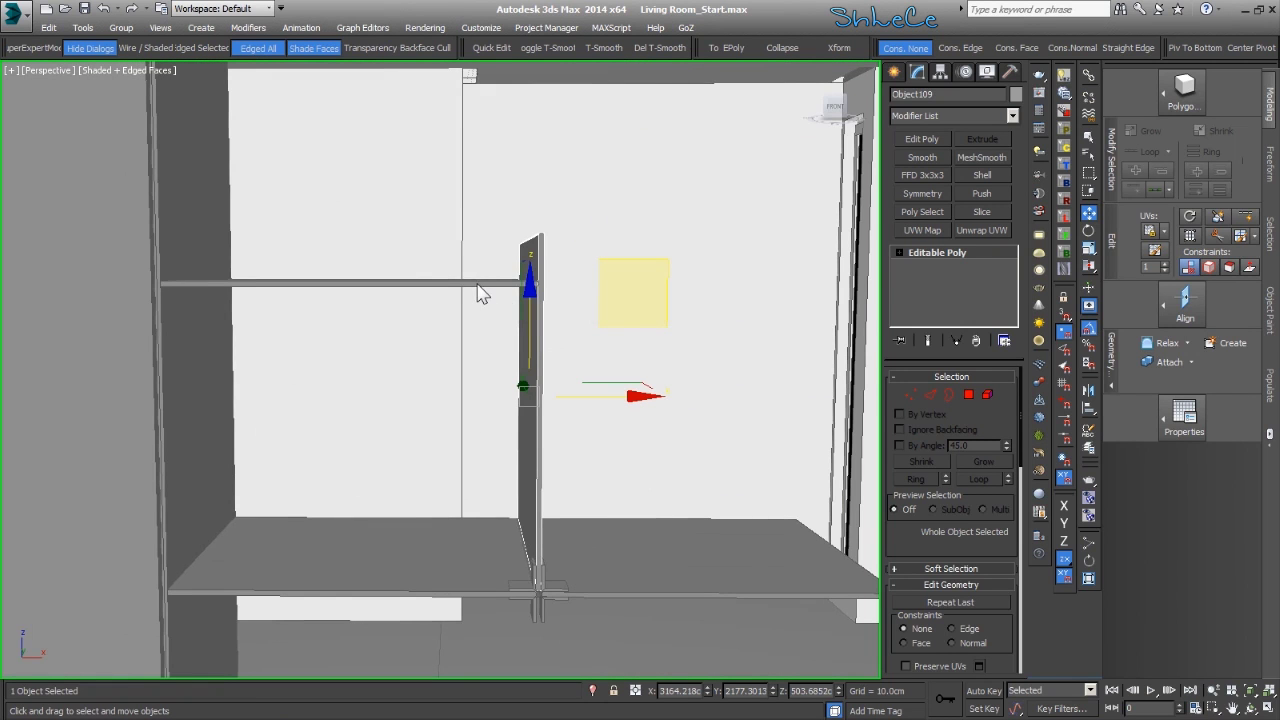
left_click(480, 291)
key("Delete")
Clone the vertical panel downward and fit the copy into the connector's lower arm, at about X 3164.4 cm and Z 439.2 cm
middle_click_drag(480, 289, 523, 366, "alt")
scroll(503, 329, "down", 2)
left_click(500, 329)
scroll(505, 418, "up", 2)
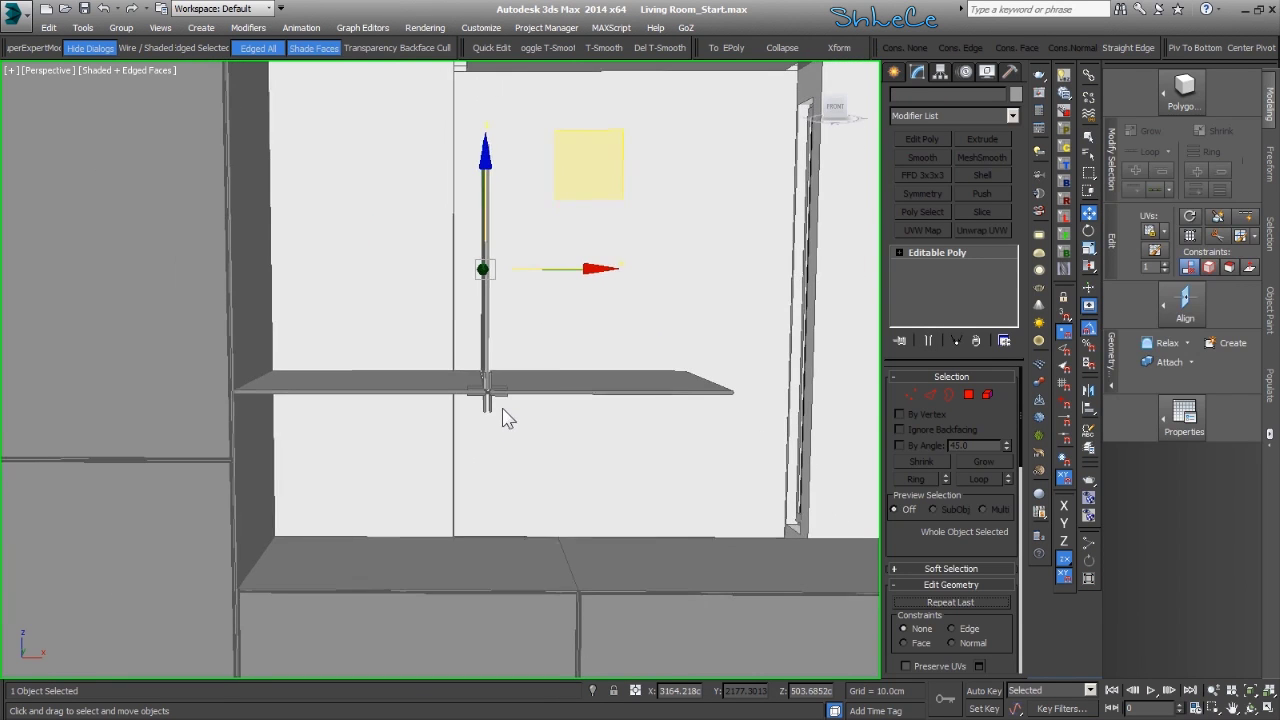
mouse_move(489, 206)
left_mouse_down("shift")
mouse_move(490, 488)
mouse_move(490, 444)
left_mouse_up("shift")
key("Return")
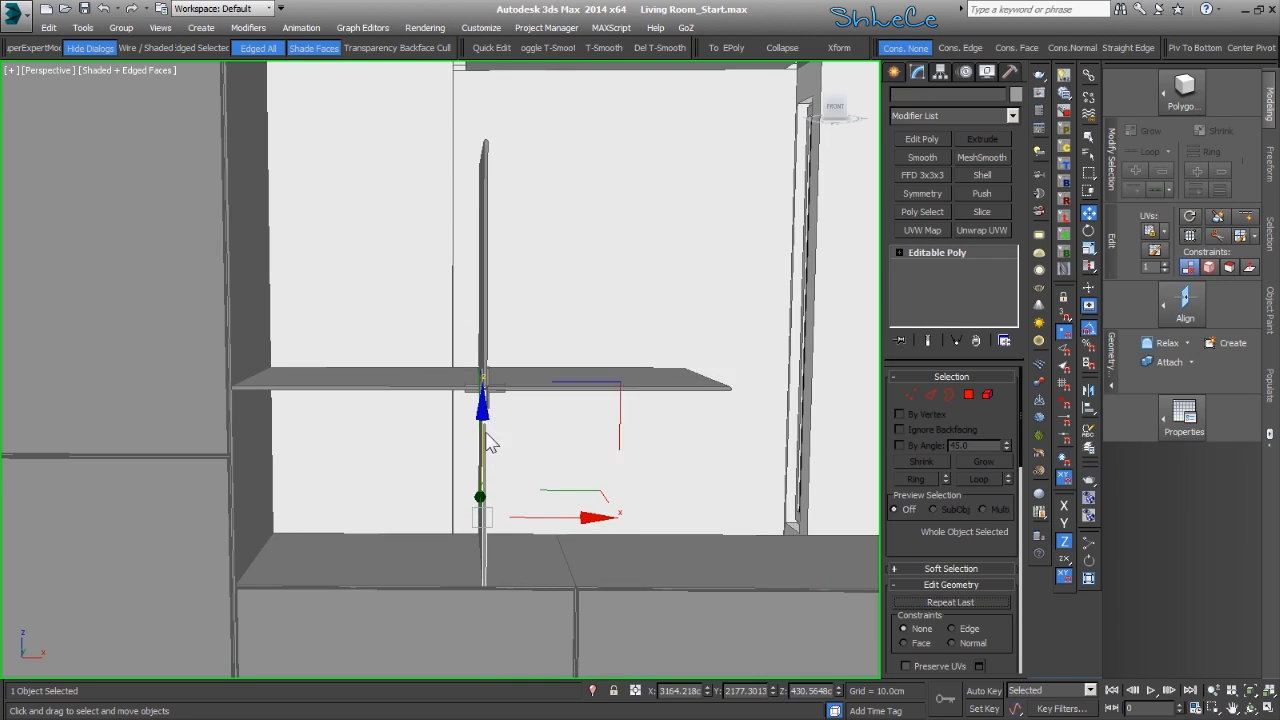
scroll(487, 448, "up", 3)
left_click_drag(478, 638, 487, 545)
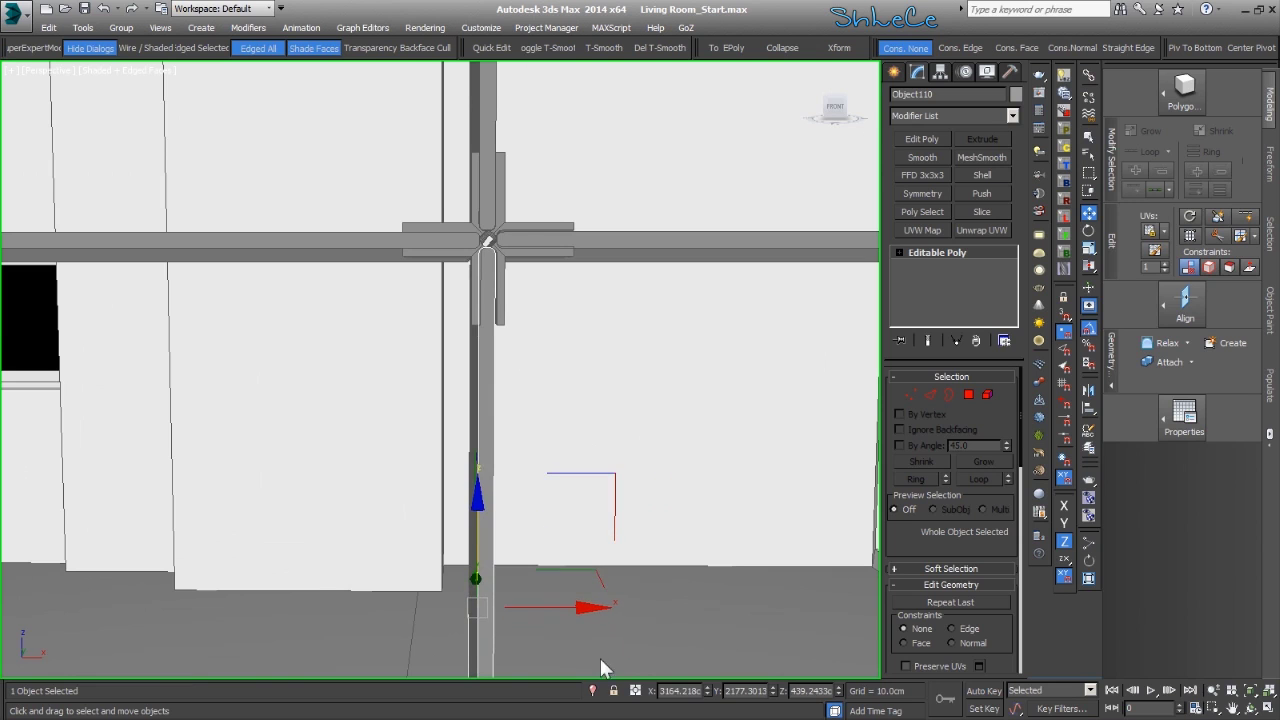
left_click_drag(573, 617, 575, 618)
Isolate the four panels meeting at the joint together with the four connector pieces
middle_click_drag(545, 545, 567, 557, "alt")
scroll(534, 501, "down", 6)
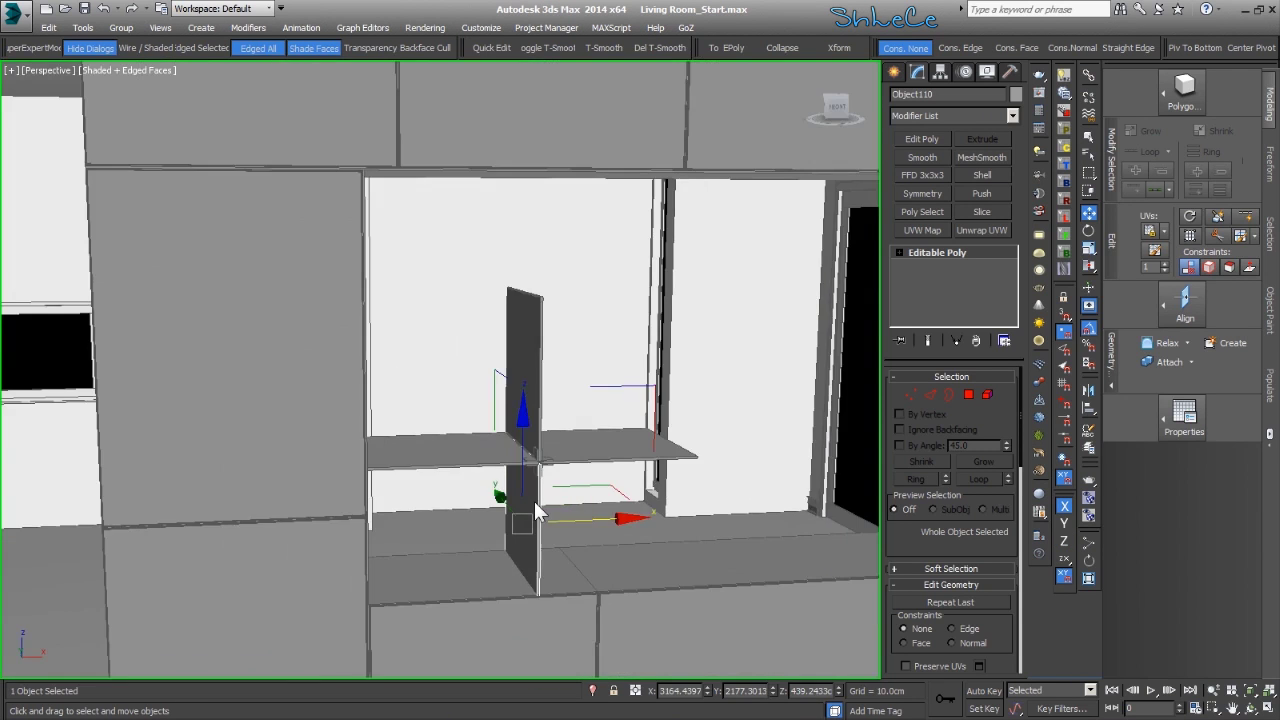
scroll(468, 451, "up", 3)
left_click(503, 376)
scroll(464, 353, "up", 3)
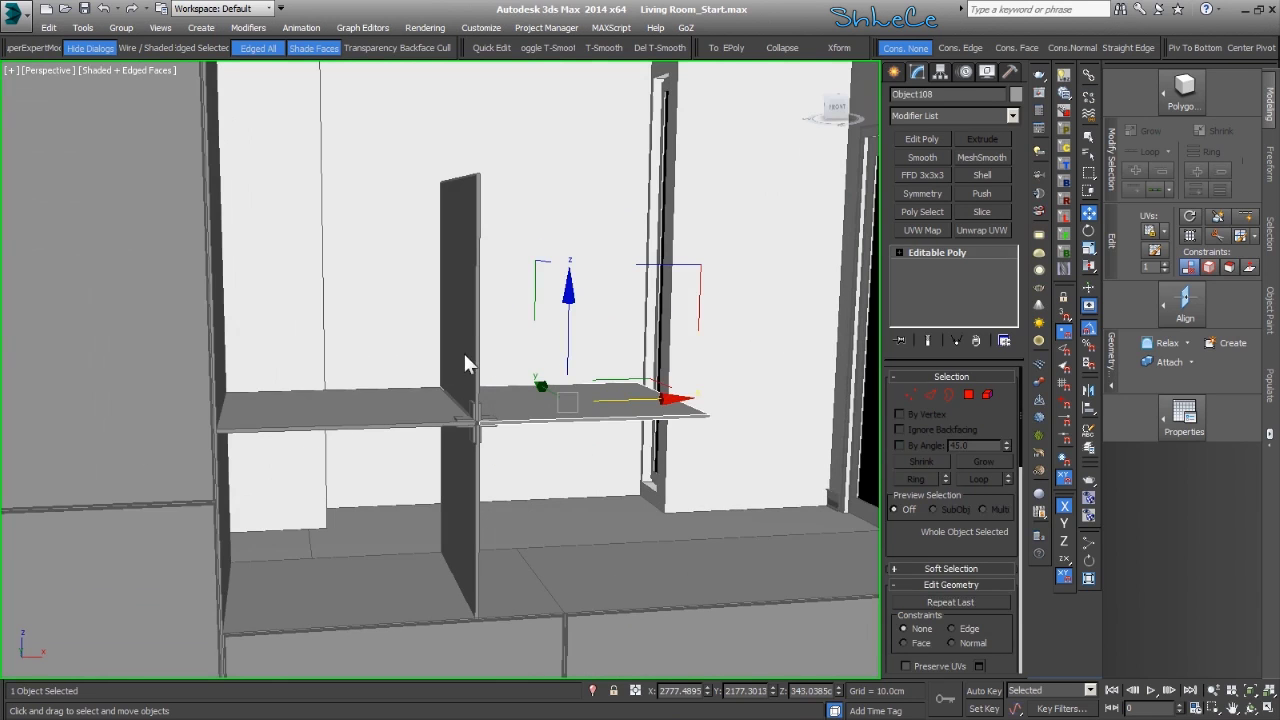
left_click(462, 355, "ctrl")
left_click(428, 402, "ctrl")
left_click(456, 450, "ctrl")
scroll(472, 427, "up", 5)
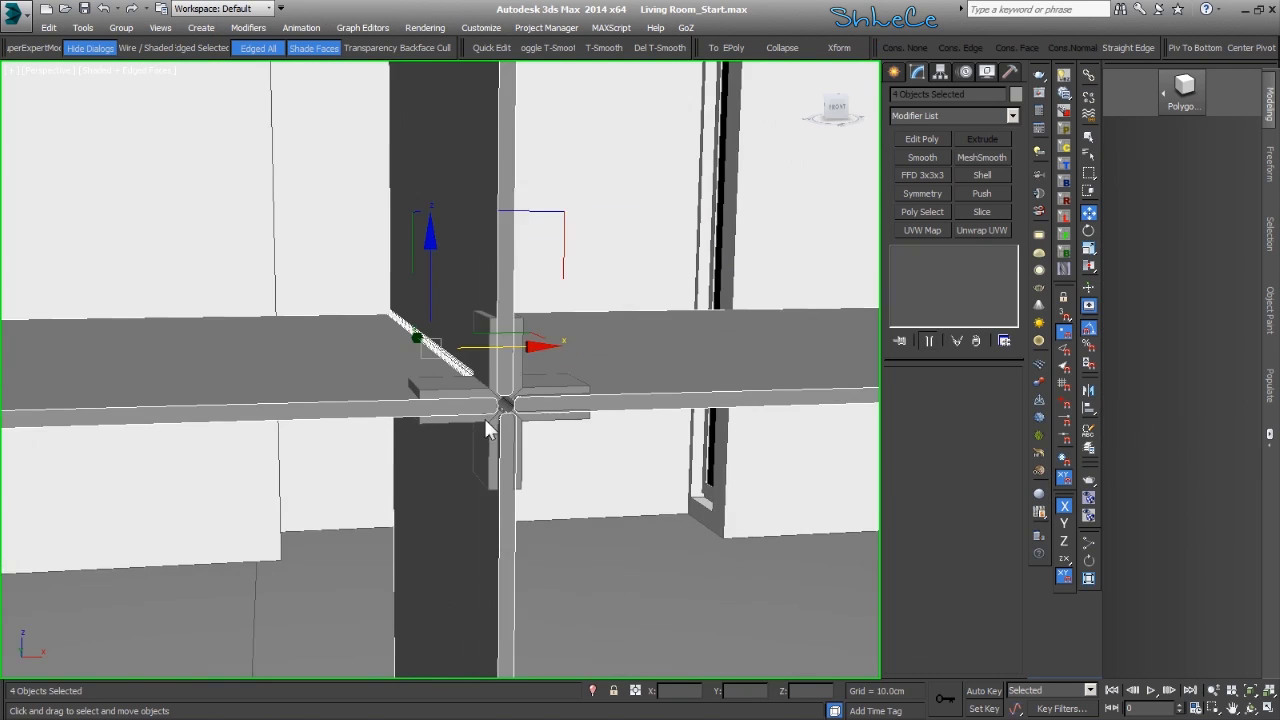
scroll(487, 428, "up", 2)
left_click(531, 377, "ctrl")
left_click(528, 366, "ctrl")
left_click(536, 430, "ctrl")
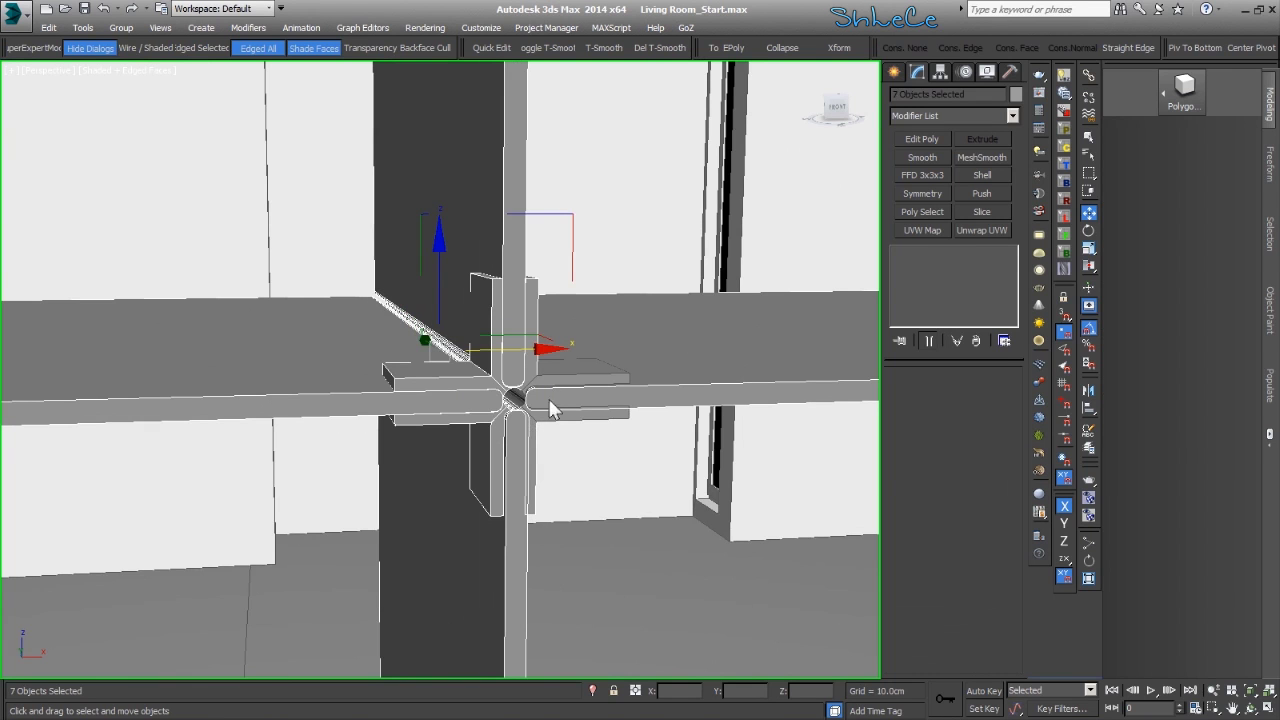
left_click(553, 392, "ctrl")
key("alt+q")
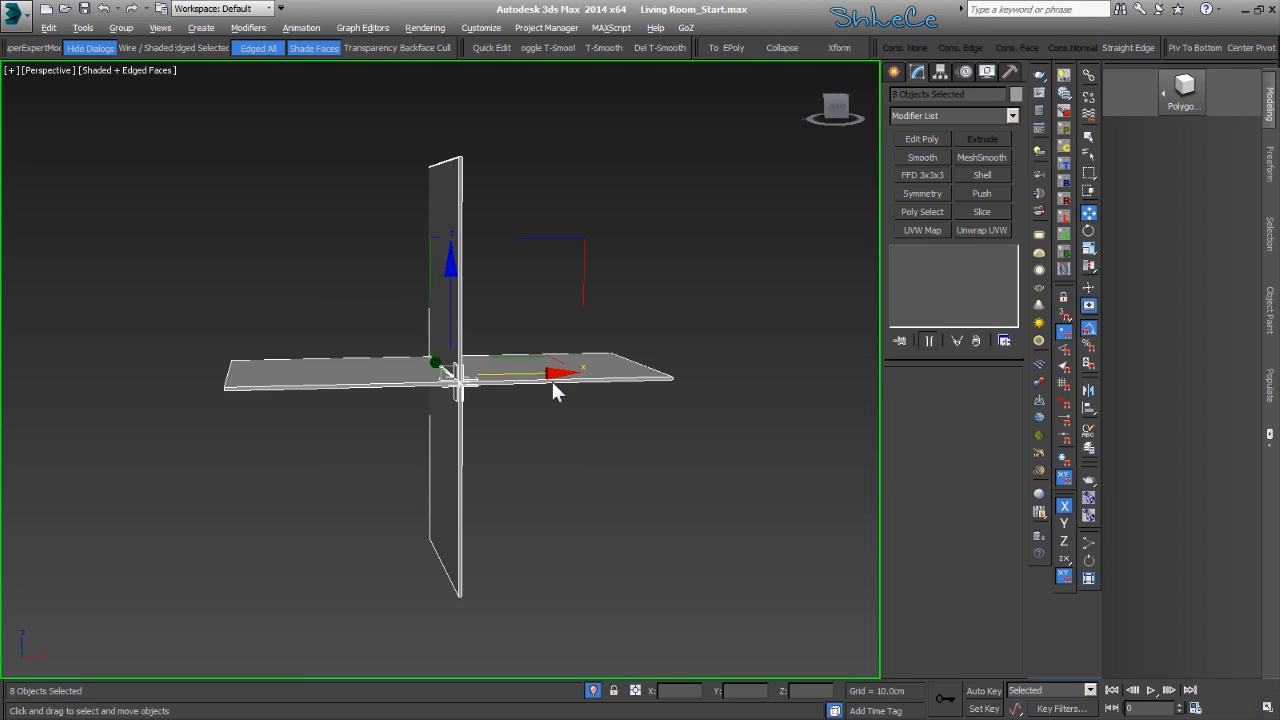
Clone the four connector pieces and the upper vertical panel upward in the front view
key("f")
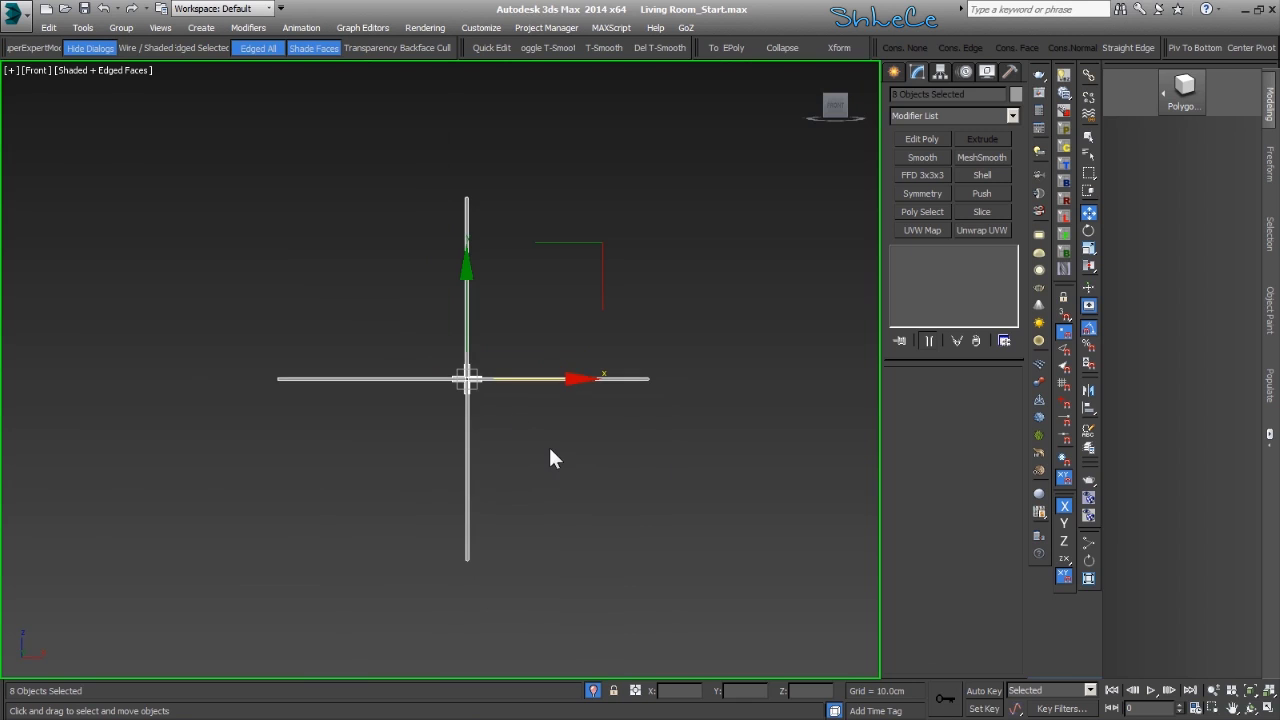
left_click(349, 326)
left_click_drag(434, 330, 502, 444)
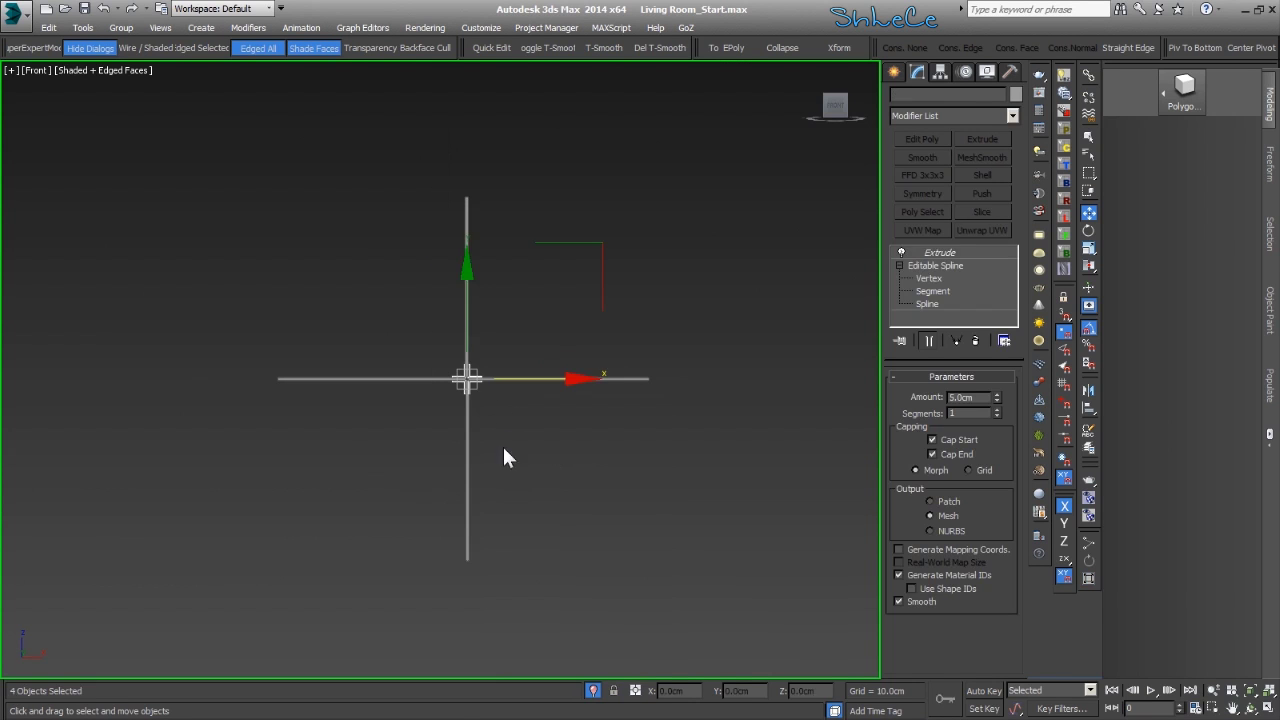
left_click_drag(504, 175, 443, 208, "ctrl")
scroll(453, 410, "down", 3)
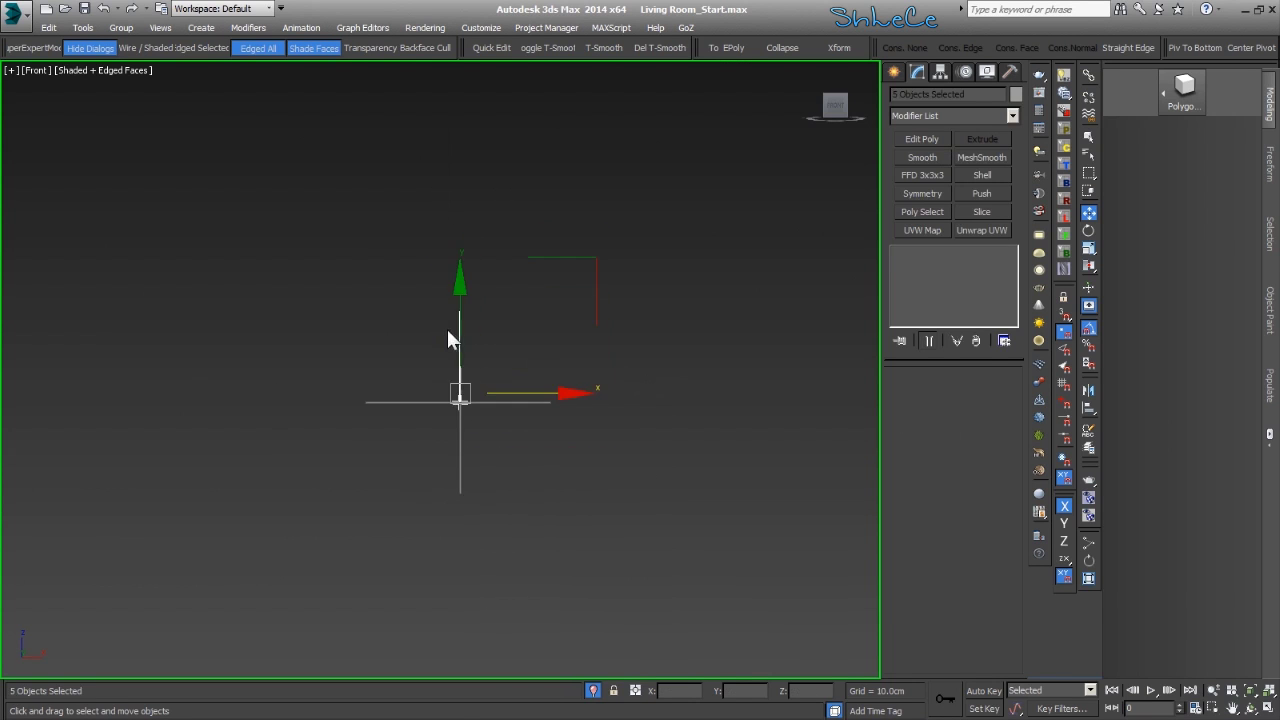
mouse_move(463, 315)
left_mouse_down()
mouse_move(474, 222)
mouse_move(474, 236)
left_mouse_up()
key("Return")
Align the copied connector and vertical panel so the connector's lower arm holds the top end of the panel below
scroll(468, 299, "up", 2)
scroll(467, 299, "up", 7)
scroll(391, 352, "up", 3)
left_click_drag(430, 173, 428, 295)
left_click_drag(537, 348, 534, 348)
scroll(534, 348, "down", 5)
scroll(490, 417, "down", 6)
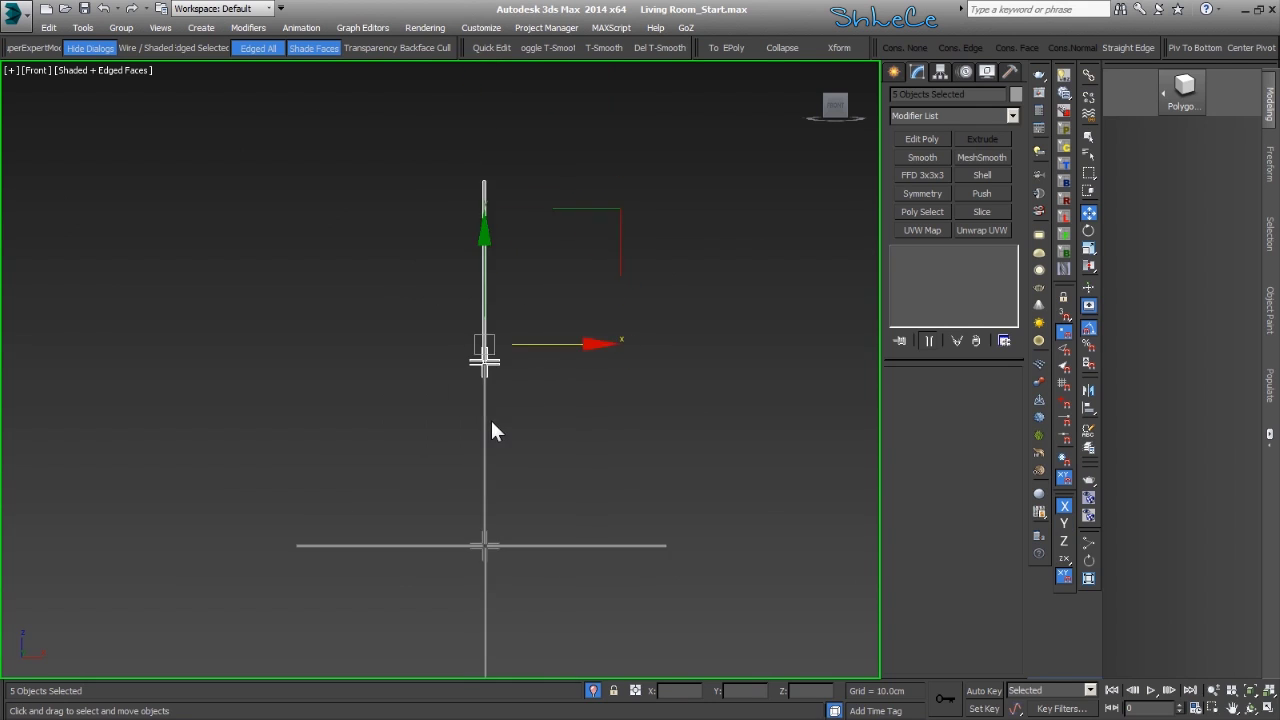
scroll(543, 513, "up", 5)
scroll(447, 435, "up", 2)
scroll(447, 435, "down", 5)
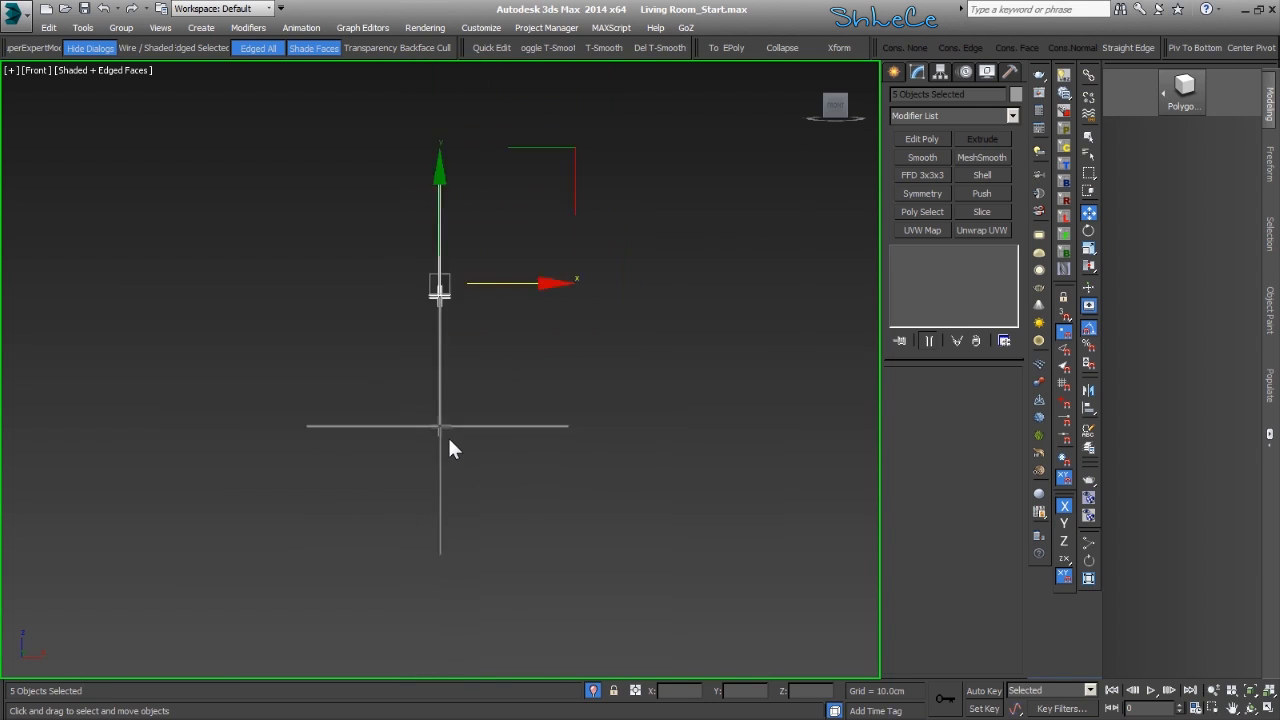
Clone both horizontal shelf panels upward to the level of the upper connector
left_click(530, 515)
scroll(491, 449, "up", 6)
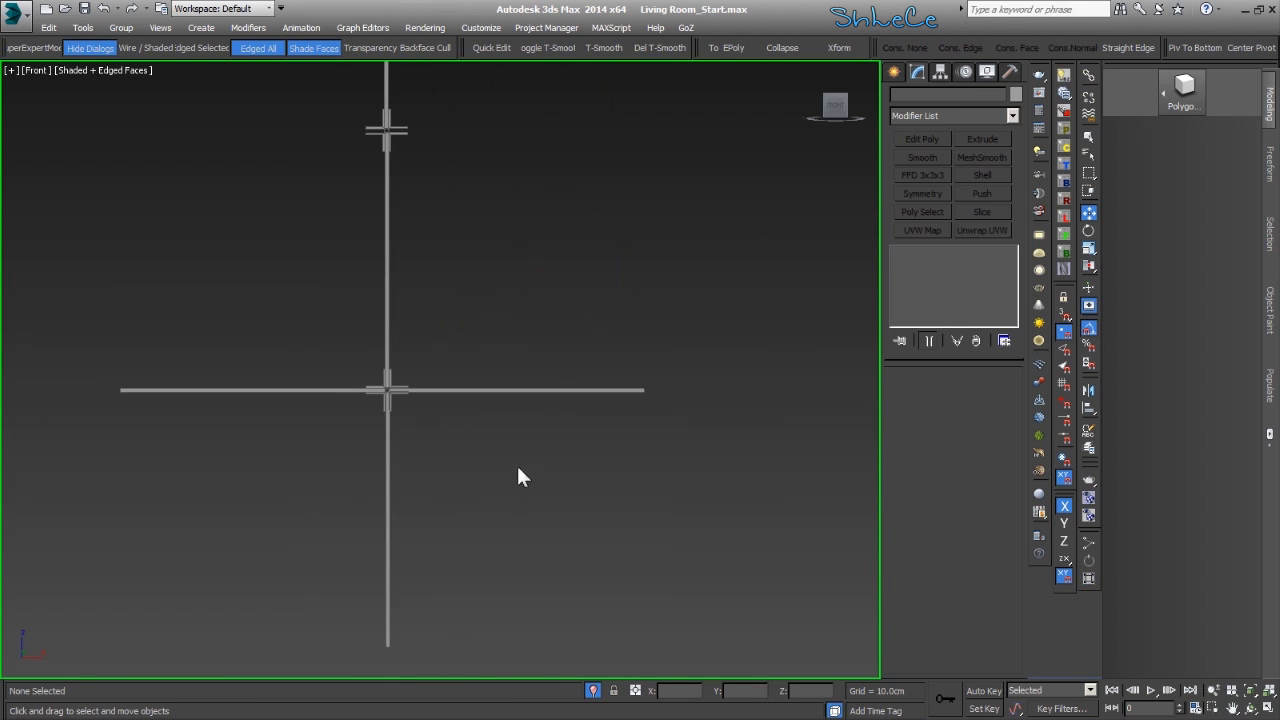
left_click_drag(554, 297, 491, 450)
middle_click_drag(385, 445, 378, 501)
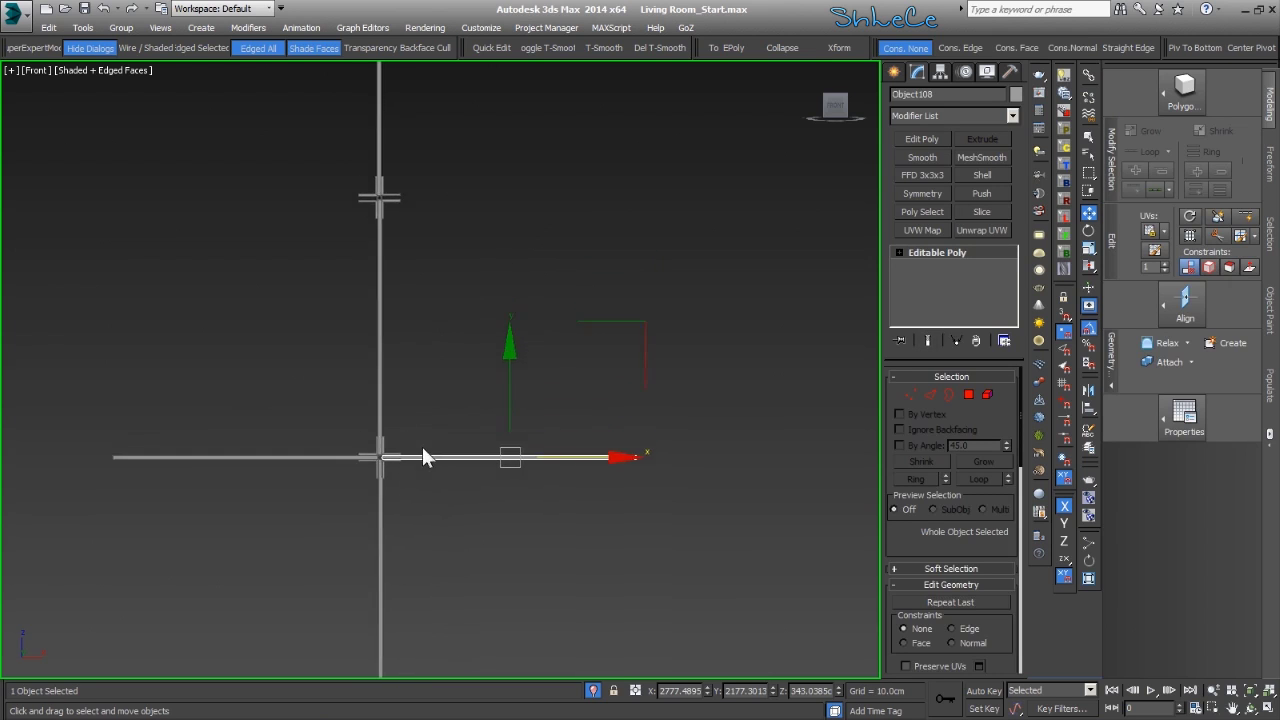
middle_click_drag(424, 432, 411, 493)
left_click(365, 468, "ctrl")
left_click_drag(375, 425, 372, 174, "shift")
key("Return")
Fit the two copied shelf panels into the horizontal arms of the upper connector
scroll(372, 199, "up", 4)
scroll(355, 250, "up", 4)
left_click_drag(378, 359, 380, 364)
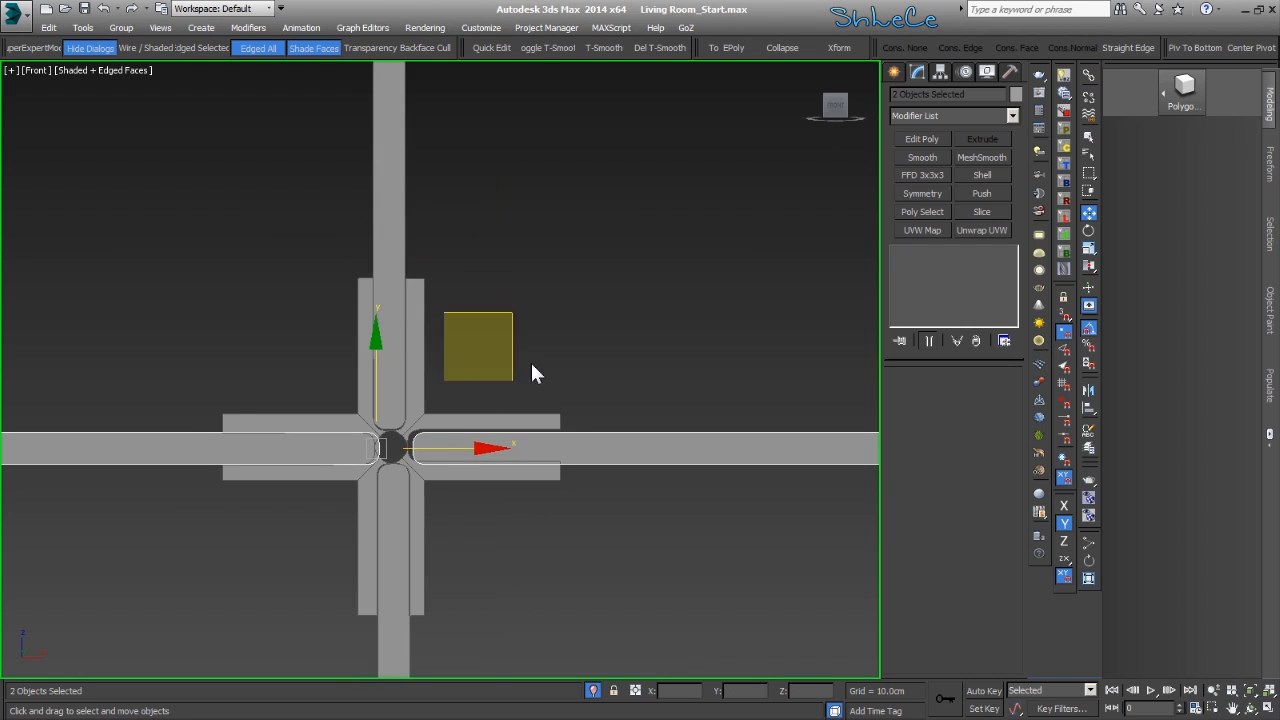
left_click_drag(506, 346, 505, 345)
mouse_move(615, 460)
left_mouse_down()
mouse_move(645, 411)
mouse_move(692, 504)
mouse_move(583, 440)
mouse_move(615, 452)
left_mouse_up()
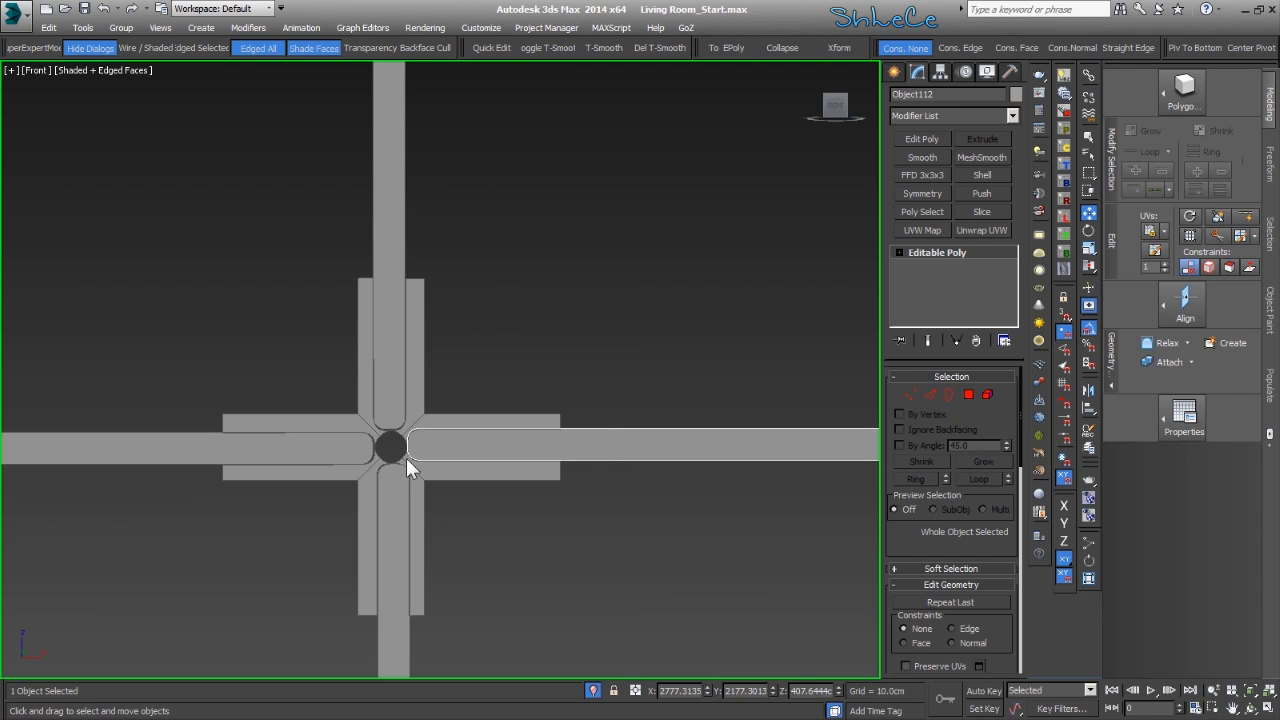
left_click(365, 454)
left_click(657, 579)
scroll(650, 560, "down", 8)
scroll(420, 313, "up", 5)
scroll(519, 383, "down", 5)
scroll(392, 313, "up", 3)
scroll(396, 303, "up", 2)
left_click_drag(414, 294, 632, 488)
middle_click_drag(595, 437, 446, 380)
left_click_drag(409, 336, 554, 341)
right_click(554, 341)
left_click(271, 243)
Clone the column of vertical panels, connectors and outer shelves sideways and fit its connectors onto the free shelf ends
left_click_drag(254, 130, 549, 571)
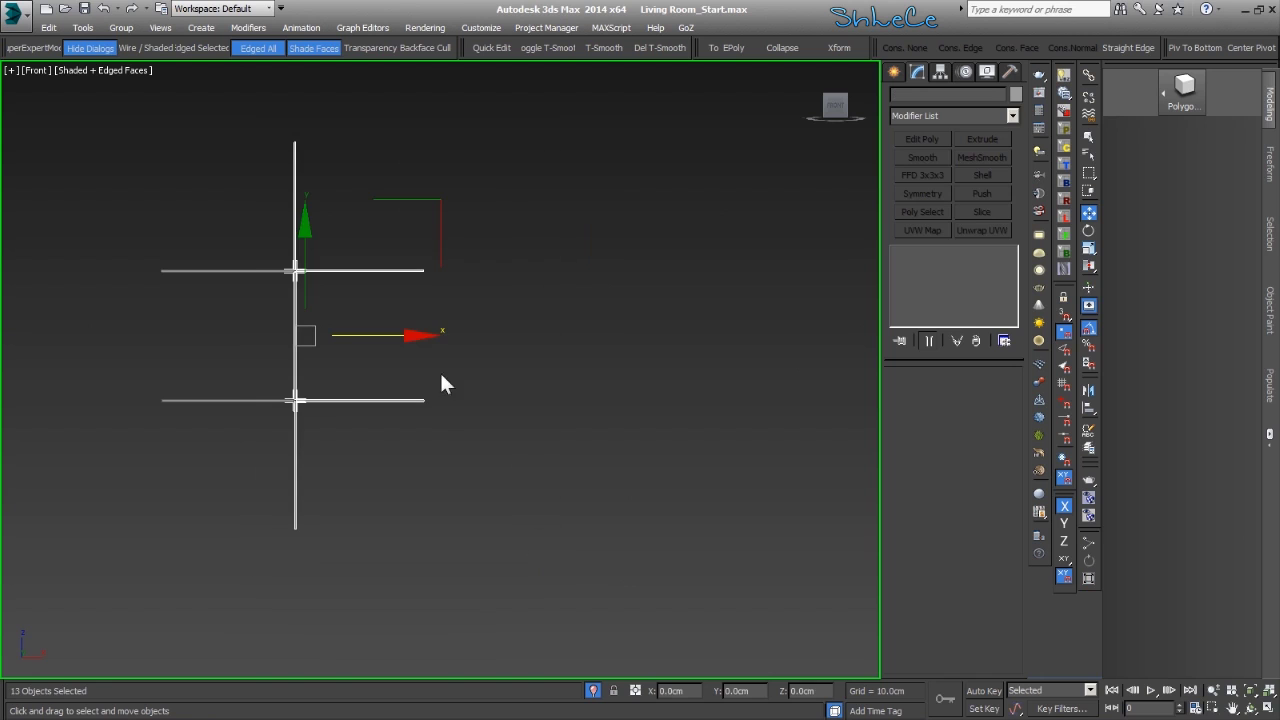
mouse_move(405, 332)
left_mouse_down("shift")
mouse_move(572, 334)
mouse_move(543, 335)
left_mouse_up("shift")
key("Return")
scroll(508, 308, "up", 2)
scroll(508, 308, "up", 3)
middle_click_drag(386, 440, 511, 277)
scroll(510, 279, "up", 2)
left_click_drag(533, 147, 480, 149)
scroll(457, 306, "down", 5)
Clone both columns with their shelves to the right and seat them on the shelf ends, giving four columns
left_click_drag(357, 134, 584, 488)
scroll(480, 345, "up", 3)
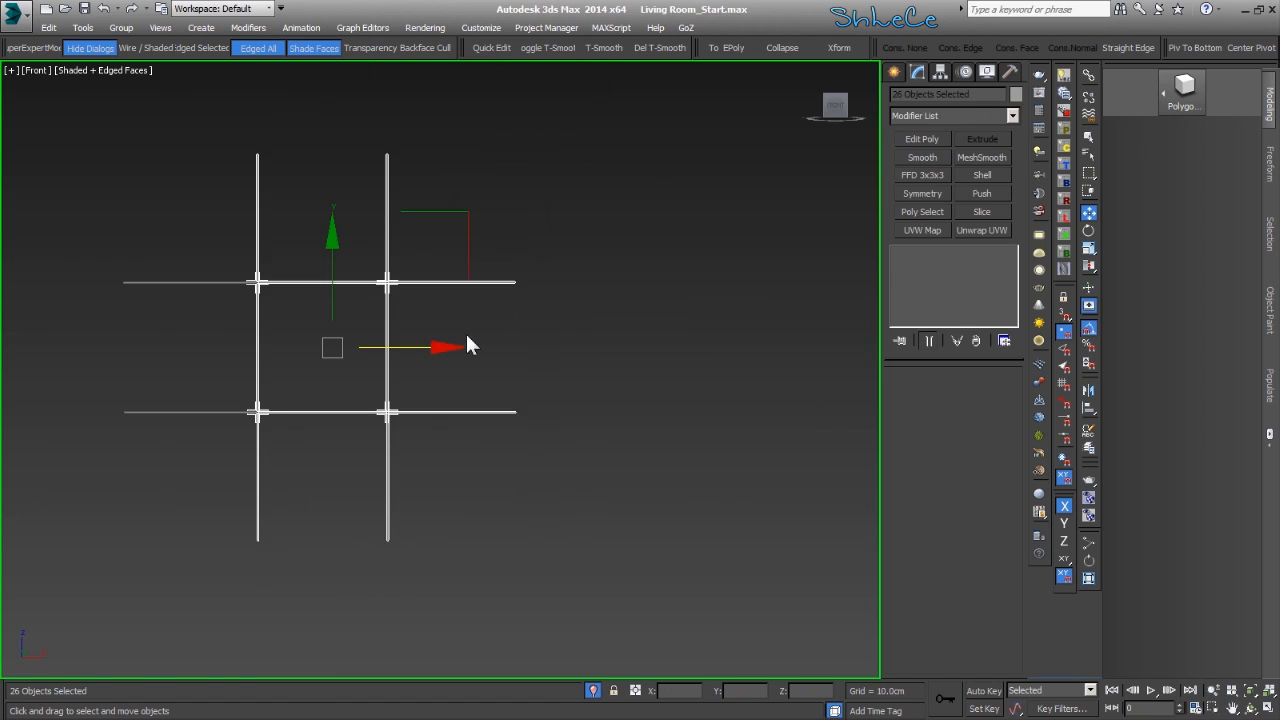
left_click_drag(442, 351, 697, 357, "shift")
key("Return")
scroll(543, 294, "up", 5)
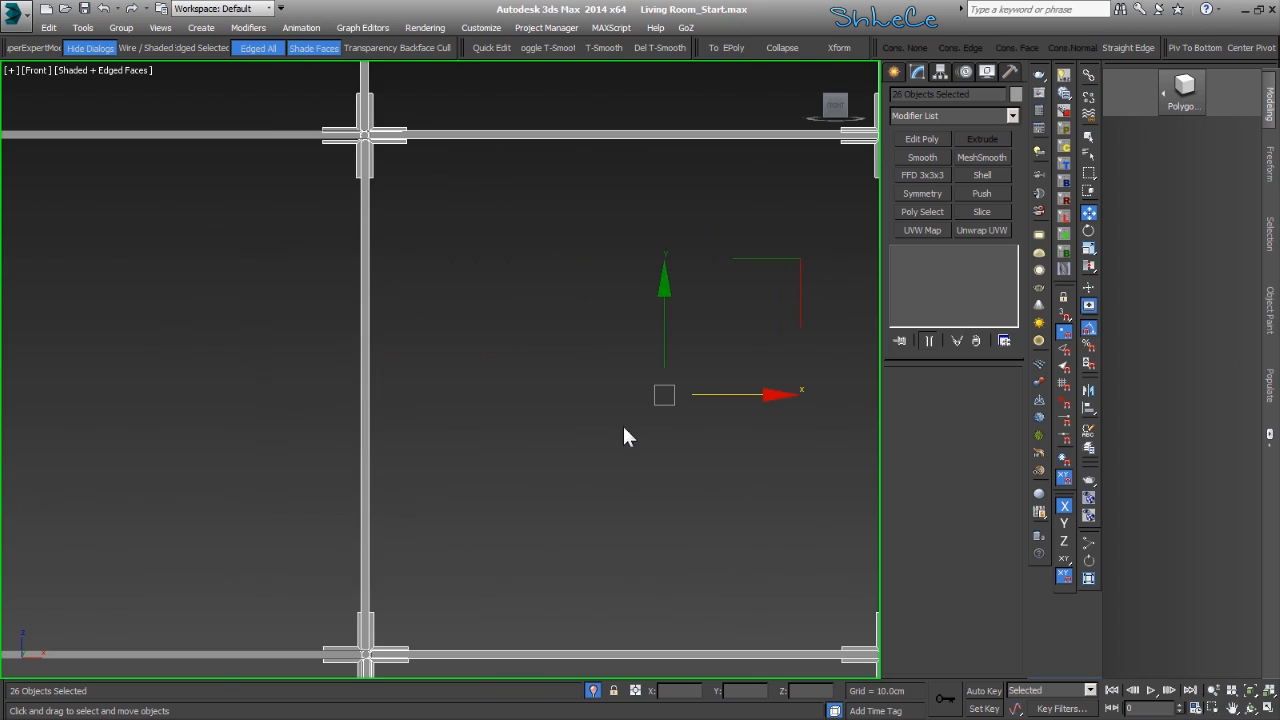
left_click_drag(753, 393, 764, 393)
scroll(762, 391, "down", 6)
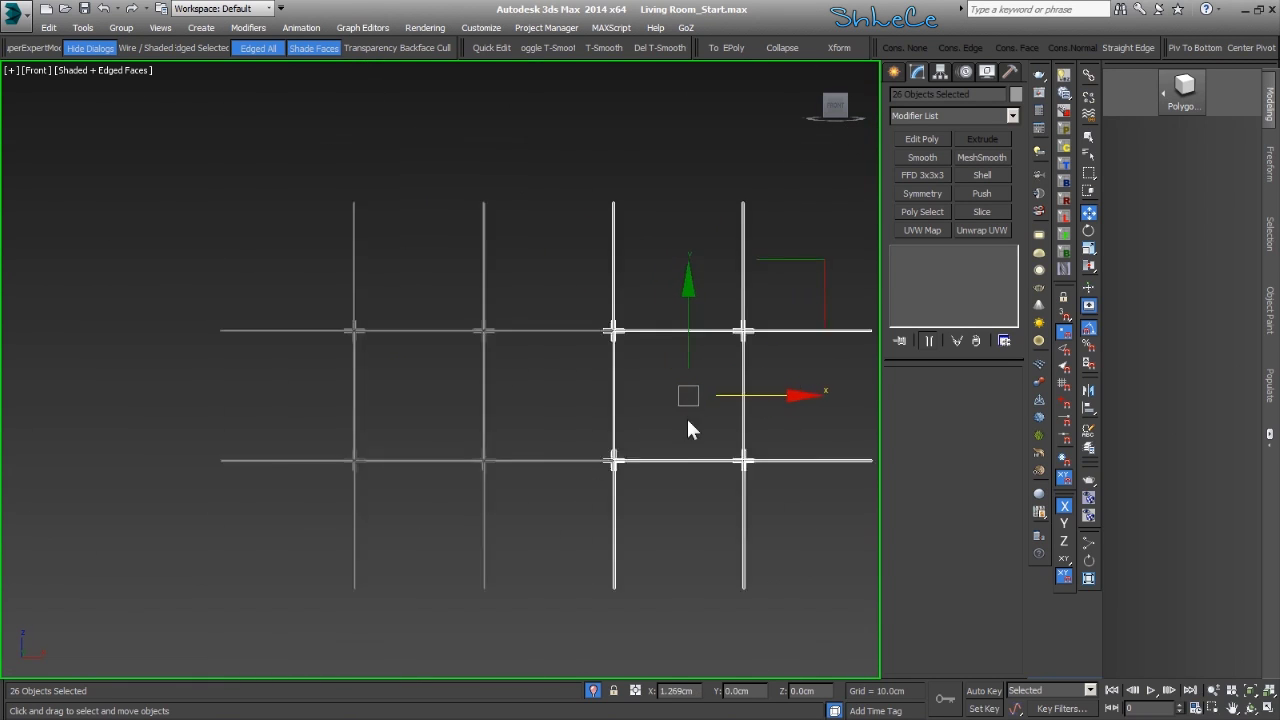
middle_click_drag(498, 386, 477, 385)
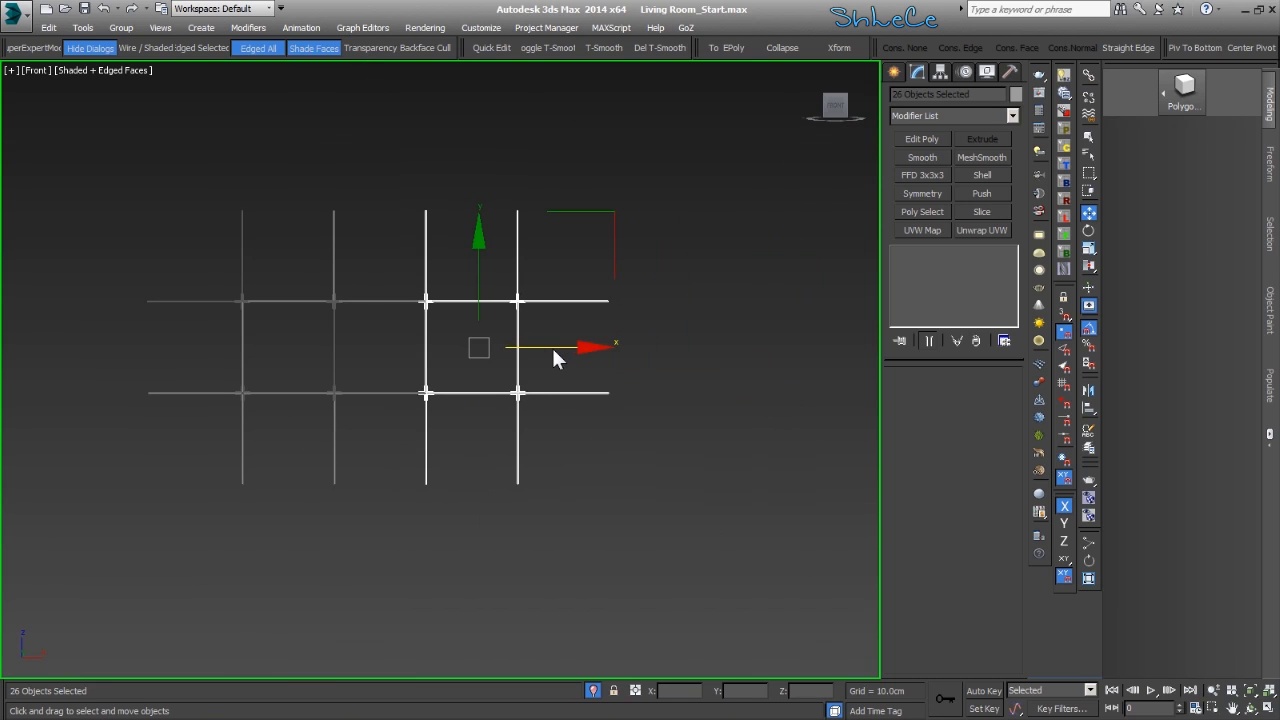
Clone the last two columns to the right again and align them with the shelf ends, giving six columns
left_click_drag(553, 351, 740, 354)
key("Return")
scroll(700, 376, "up", 4)
scroll(440, 386, "up", 2)
middle_click_drag(357, 386, 586, 371)
scroll(586, 371, "up", 4)
left_click_drag(820, 198, 795, 194)
scroll(619, 355, "down", 7)
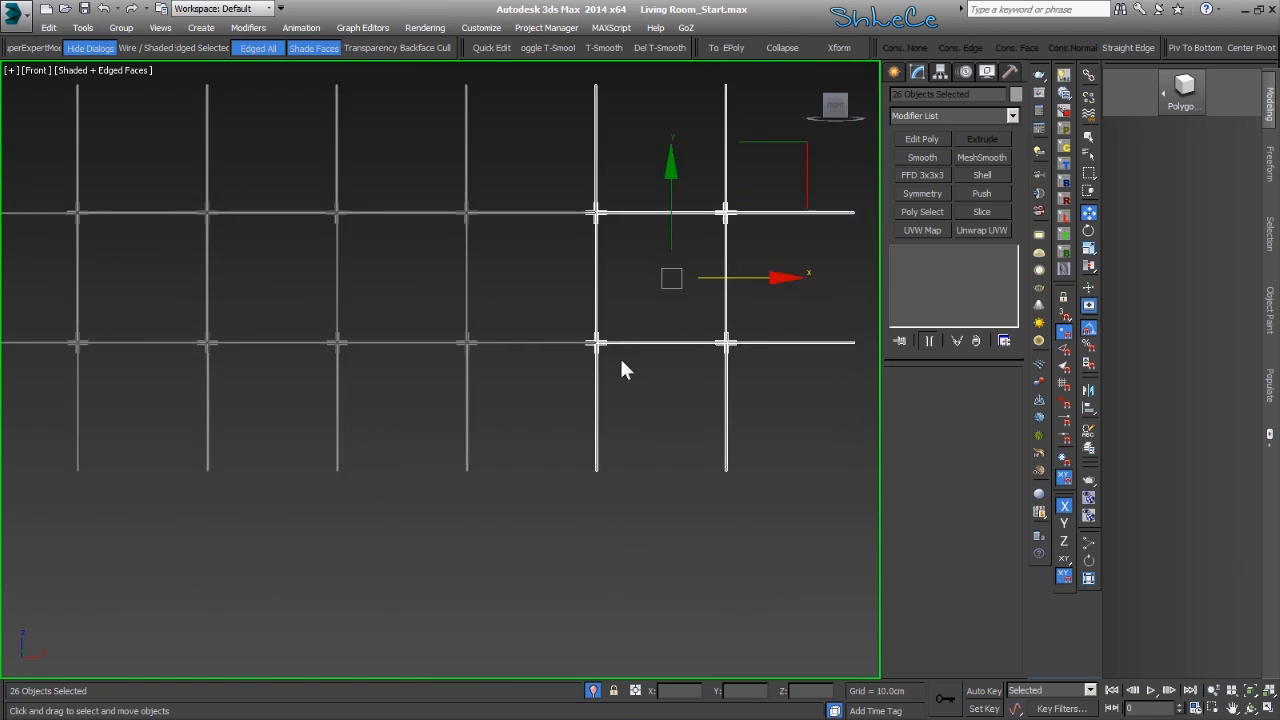
Clone the rightmost column of panels, connectors and shelves once to the right as a seventh column
middle_click_drag(643, 484, 502, 458)
left_click(502, 458)
middle_click_drag(485, 328, 485, 347)
scroll(485, 345, "up", 4)
left_click_drag(484, 216, 688, 560)
middle_click_drag(634, 407, 606, 434)
scroll(548, 370, "up", 4)
left_click_drag(491, 366, 626, 369, "shift")
key("Return")
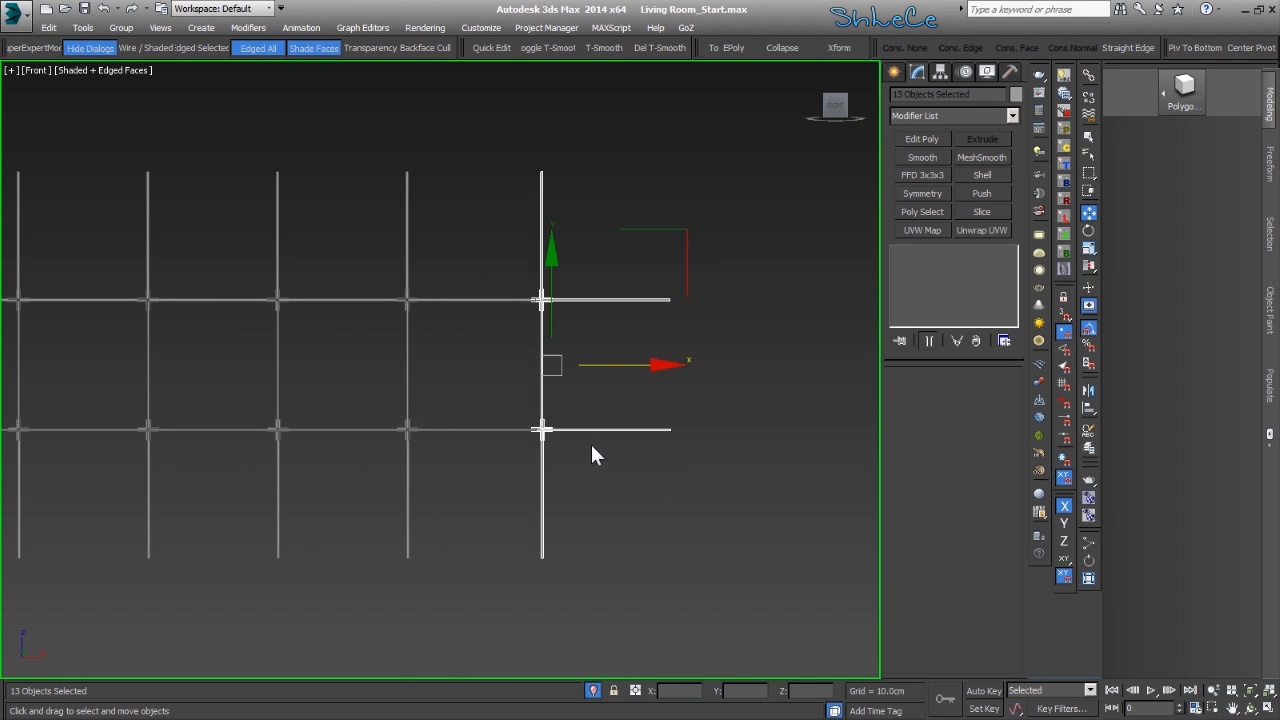
Shift the seventh column along X with a relative offset so its connectors hold the neighbouring shelf ends
scroll(540, 397, "up", 8)
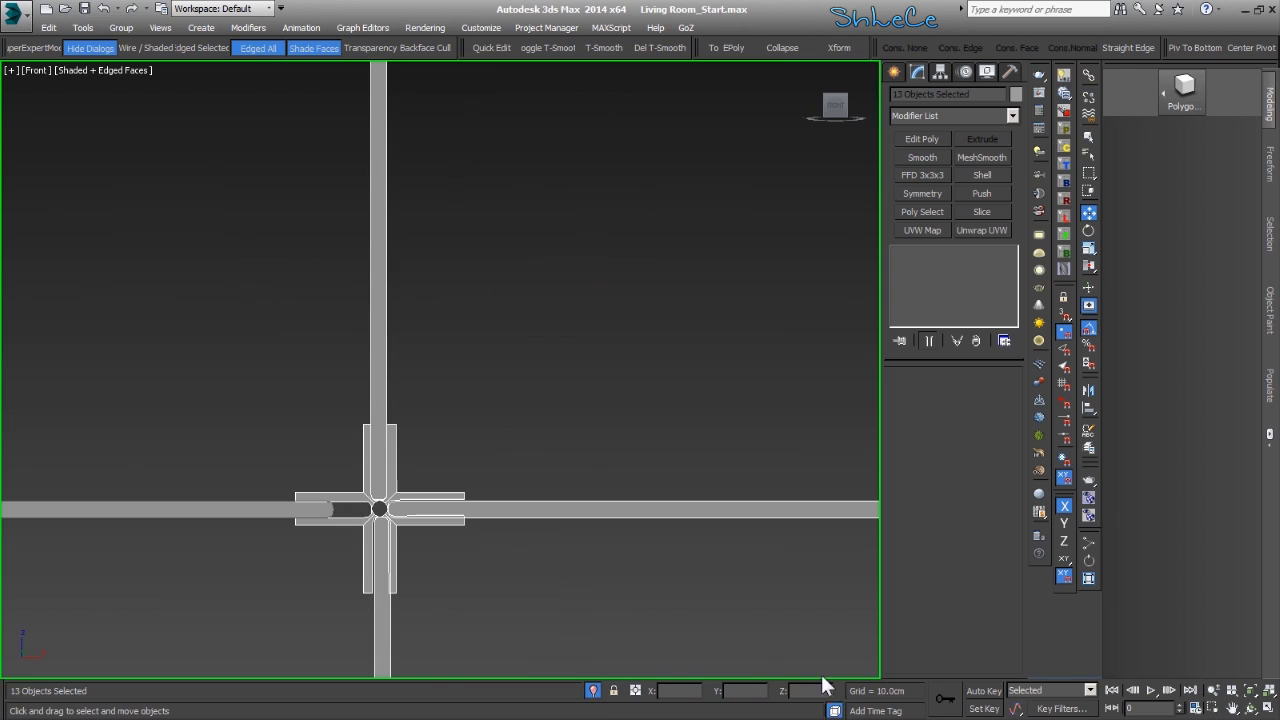
left_click(632, 690)
left_click_drag(708, 692, 708, 704)
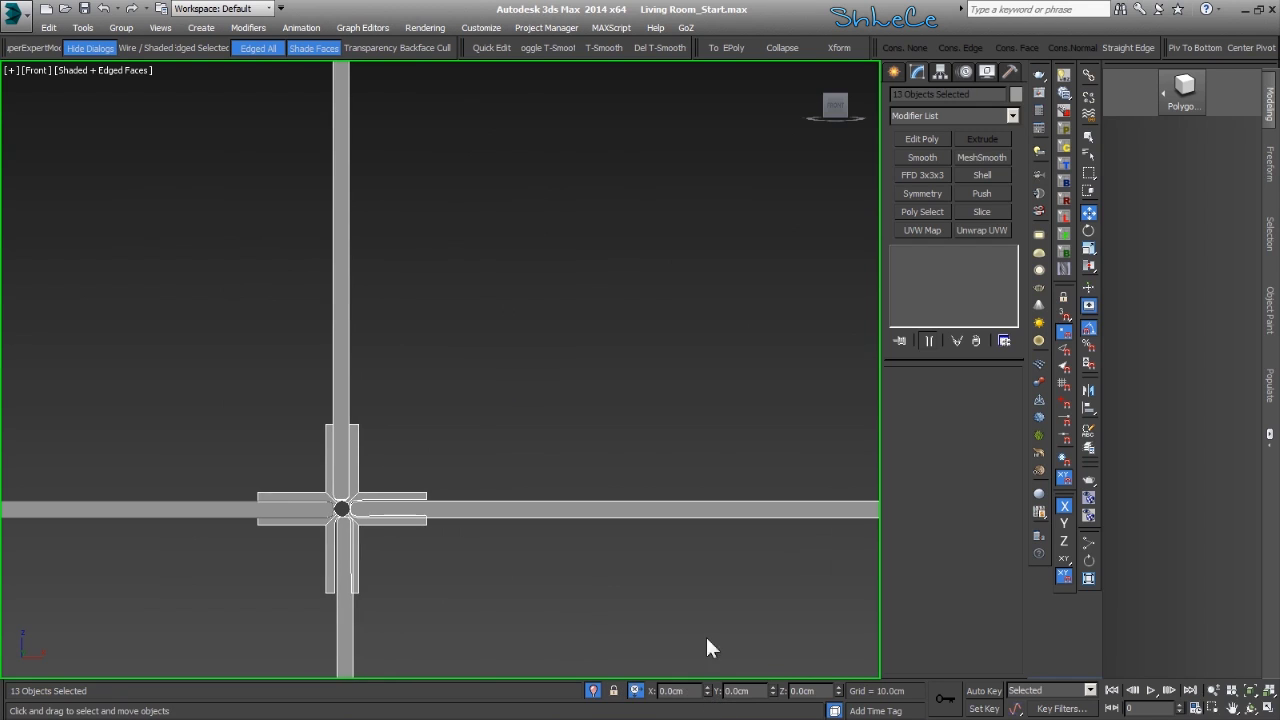
scroll(597, 426, "down", 8)
scroll(560, 475, "down", 5)
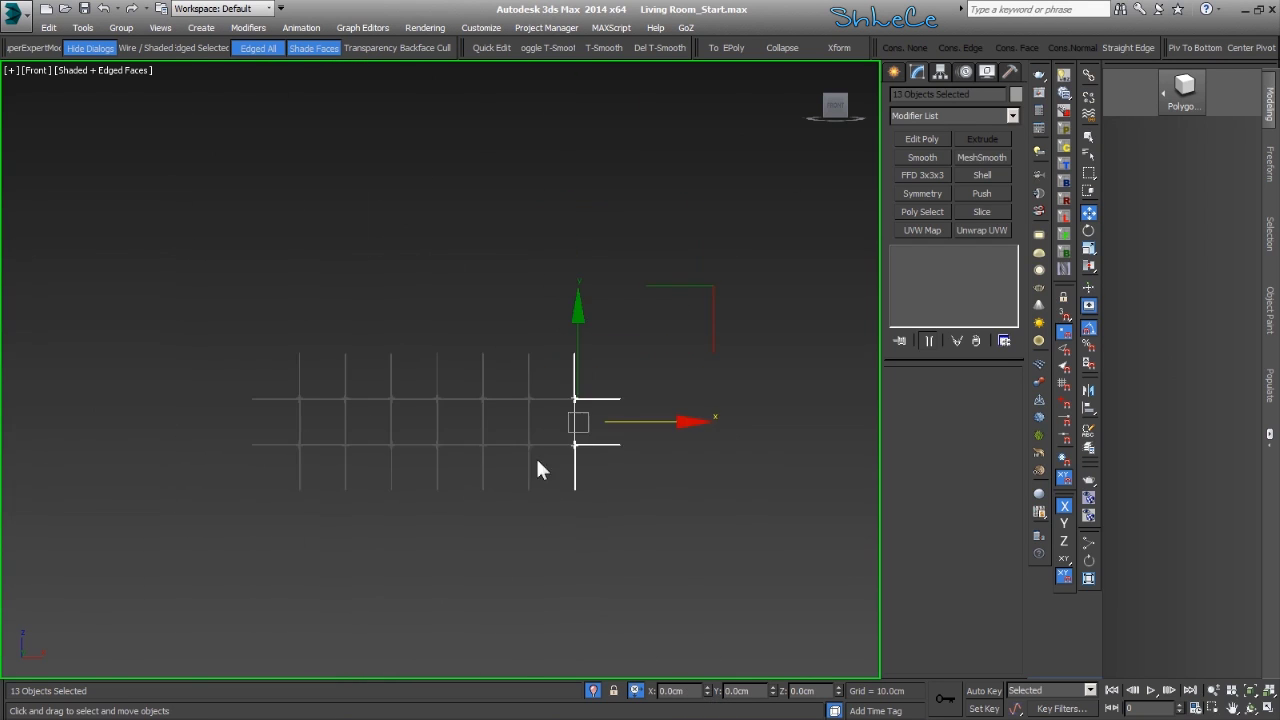
Select only the connectors of the upper row and clone them as one instance up to the top panel ends
left_click(410, 538)
middle_click_drag(590, 540, 557, 540)
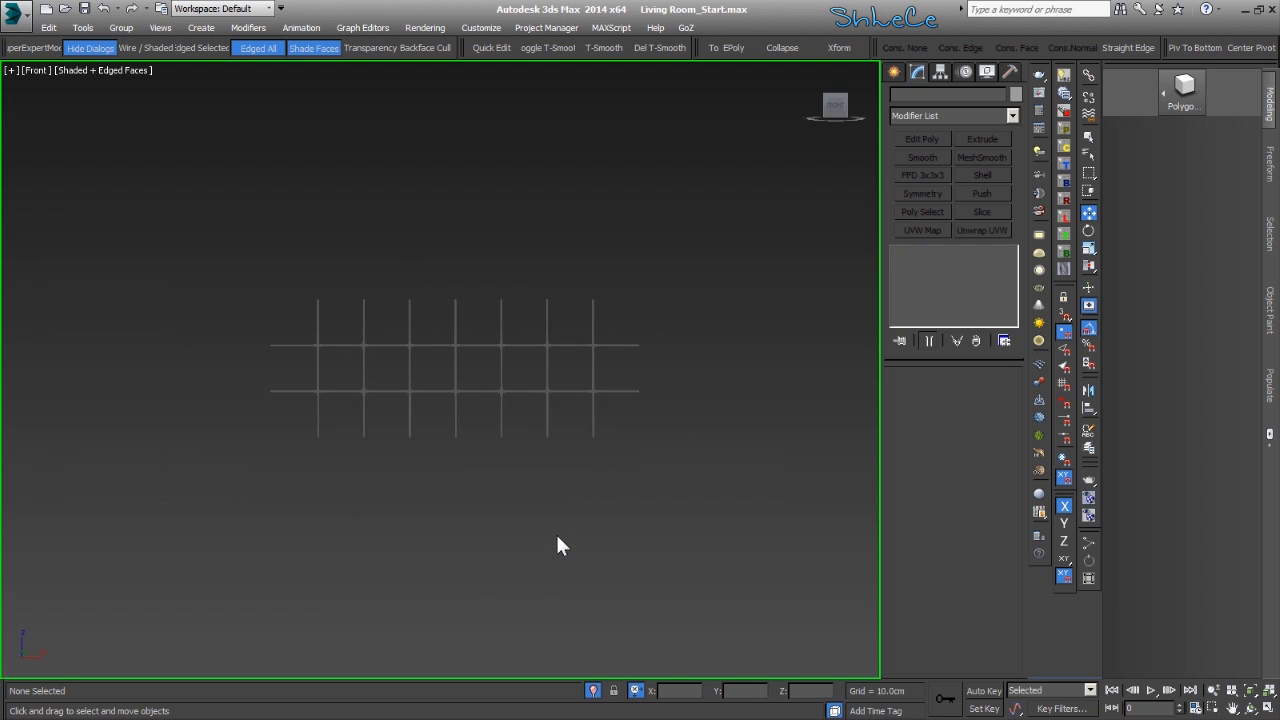
scroll(290, 326, "up", 3)
left_click_drag(295, 327, 748, 376)
scroll(600, 390, "up", 3)
left_click_drag(136, 340, 135, 338, "alt")
left_click_drag(300, 423, 262, 350, "alt")
left_click_drag(425, 428, 388, 352, "alt")
left_click_drag(555, 426, 520, 352, "alt")
left_click_drag(667, 402, 662, 351, "alt")
left_click_drag(737, 293, 737, 293, "alt")
scroll(597, 363, "up", 4)
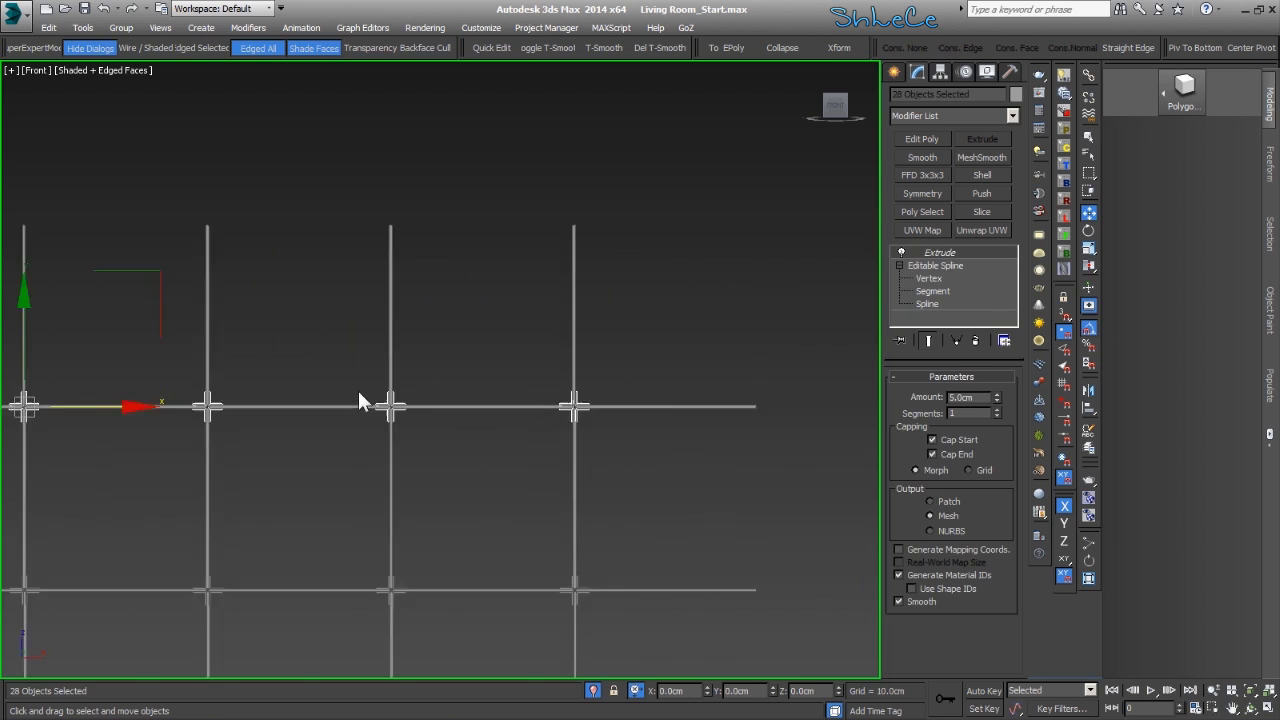
mouse_move(349, 362)
left_mouse_down()
mouse_move(397, 114)
mouse_move(387, 172)
left_mouse_up()
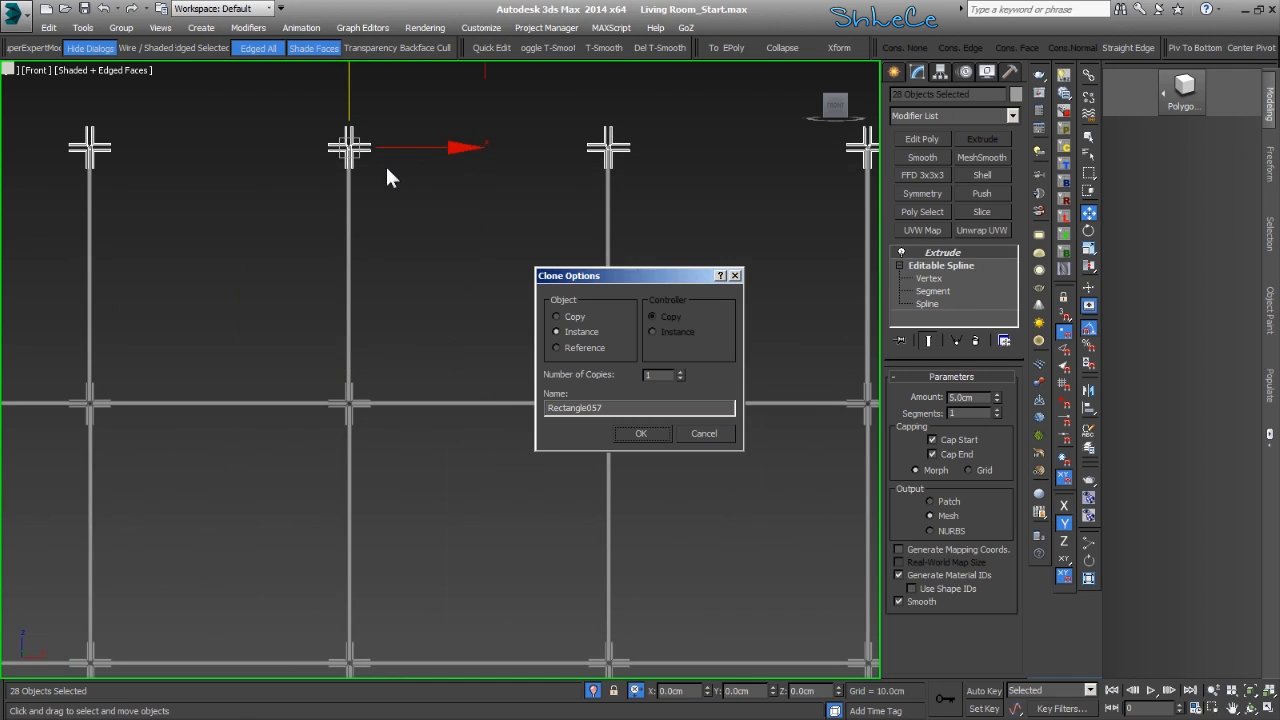
key("Return")
Align the copied top connectors so their lower arms hold the upper ends of the vertical panels
middle_click_drag(314, 190, 455, 302)
scroll(457, 301, "up", 5)
middle_click_drag(520, 201, 457, 307)
scroll(457, 310, "up", 6)
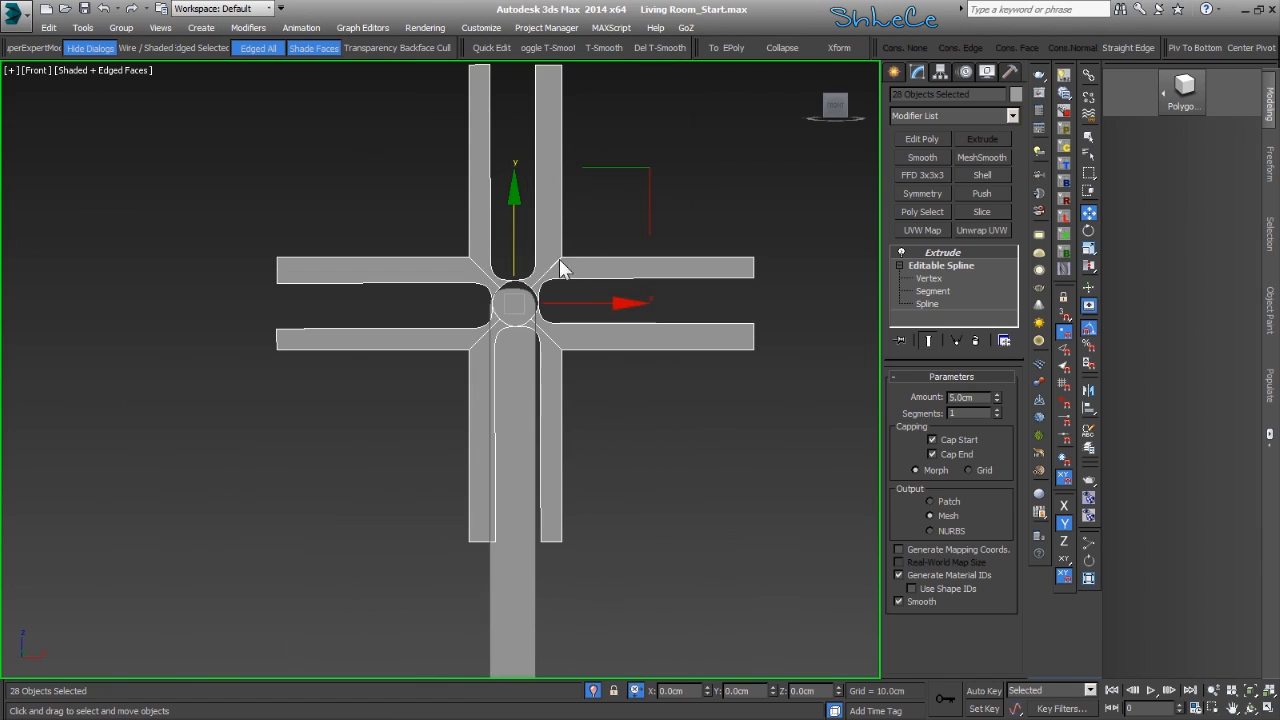
left_click_drag(518, 261, 512, 222)
left_click_drag(604, 266, 597, 266)
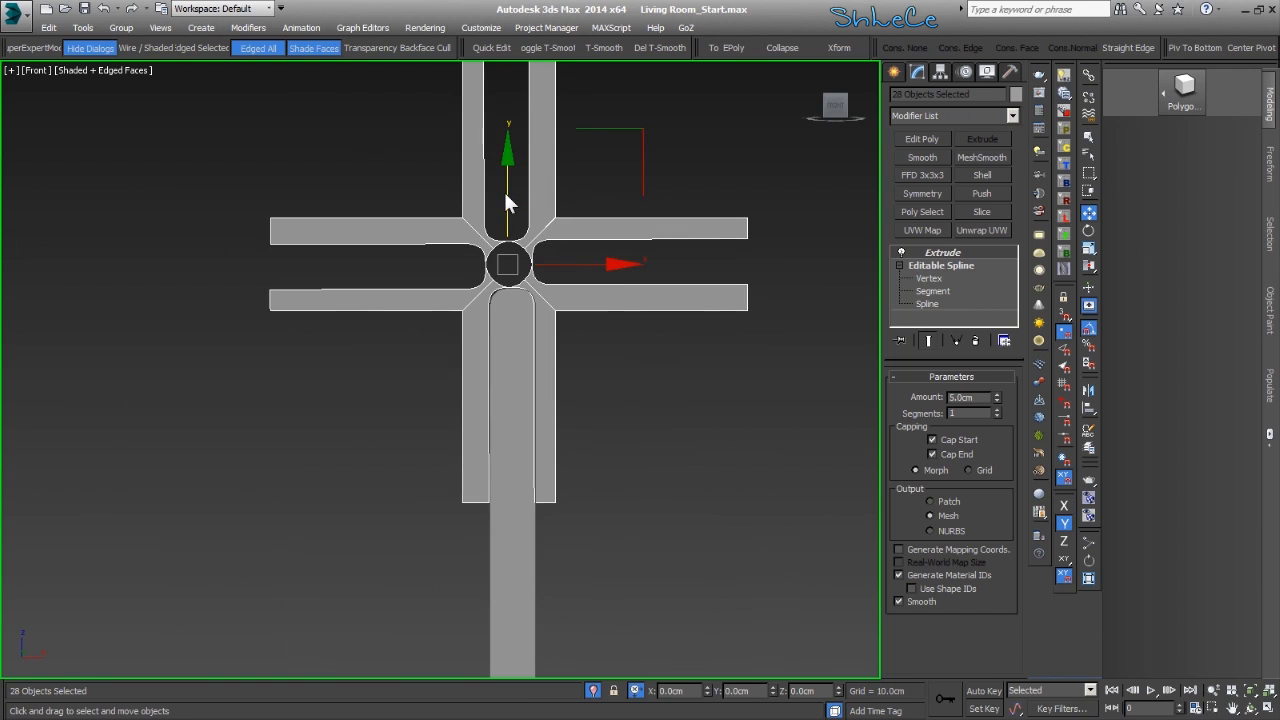
Delete the seven upward-facing arm pieces of the top connectors
scroll(347, 382, "down", 5)
scroll(350, 383, "down", 2)
left_click(353, 378)
scroll(402, 280, "up", 4)
scroll(486, 303, "down", 7)
scroll(522, 291, "down", 3)
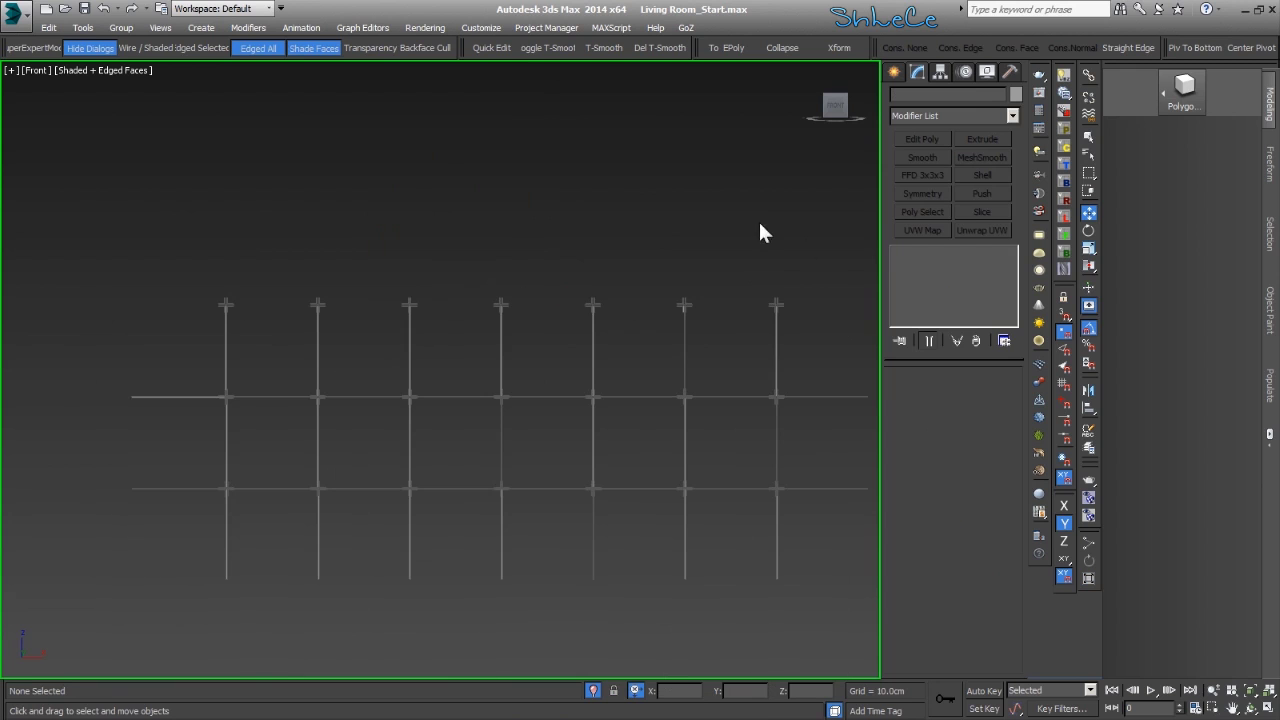
left_click_drag(46, 294, 46, 305)
scroll(130, 312, "up", 2)
scroll(260, 345, "up", 4)
scroll(300, 310, "down", 3)
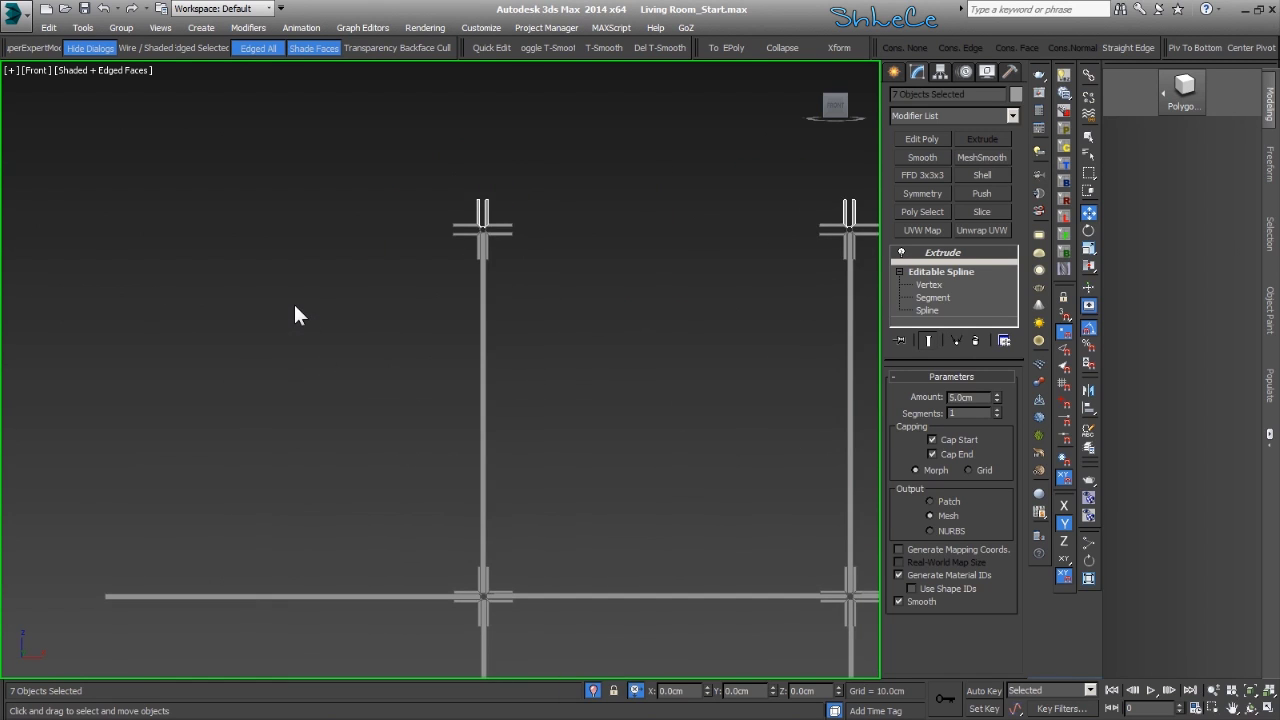
left_click(292, 301)
Select only the connectors of the lower row and clone them down to the bottom panel ends
scroll(276, 351, "up", 2)
scroll(370, 330, "down", 3)
scroll(300, 290, "down", 2)
scroll(330, 320, "down", 2)
left_click_drag(65, 300, 754, 360)
left_click_drag(533, 314, 527, 300, "alt")
left_click_drag(447, 352, 435, 302, "alt")
left_click_drag(272, 352, 262, 302, "alt")
left_click_drag(185, 352, 177, 300, "alt")
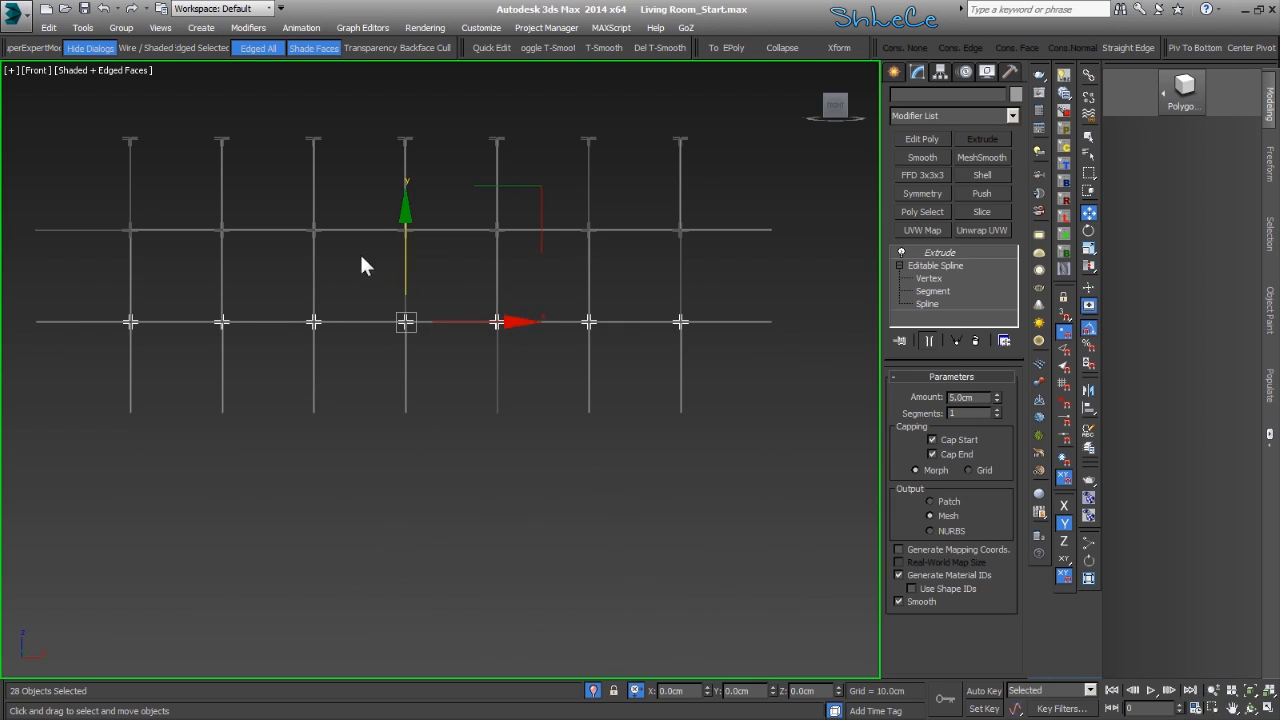
left_click_drag(398, 251, 411, 350, "shift")
key("Return")
Align the copied bottom connectors so their upper arms hold the lower ends of the vertical panels
scroll(729, 214, "up", 3)
scroll(677, 463, "up", 5)
middle_click_drag(682, 560, 586, 393)
scroll(588, 395, "up", 5)
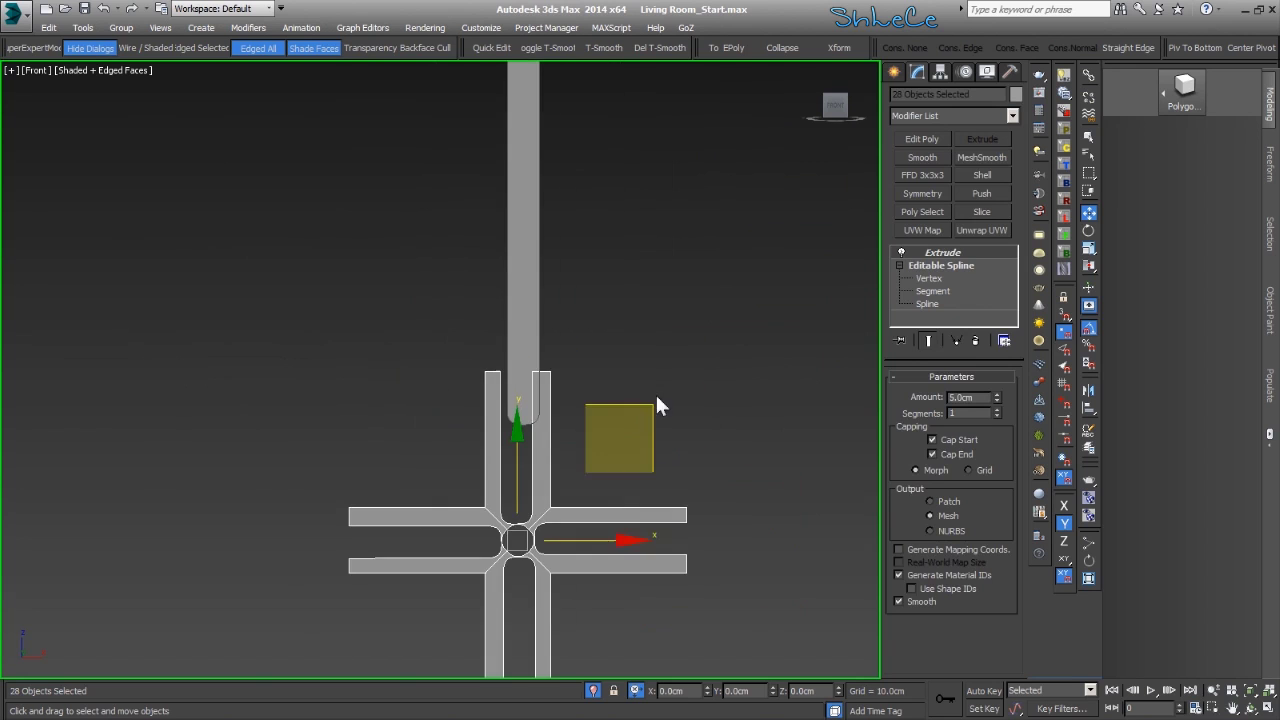
left_click_drag(651, 411, 655, 313)
scroll(620, 410, "down", 14)
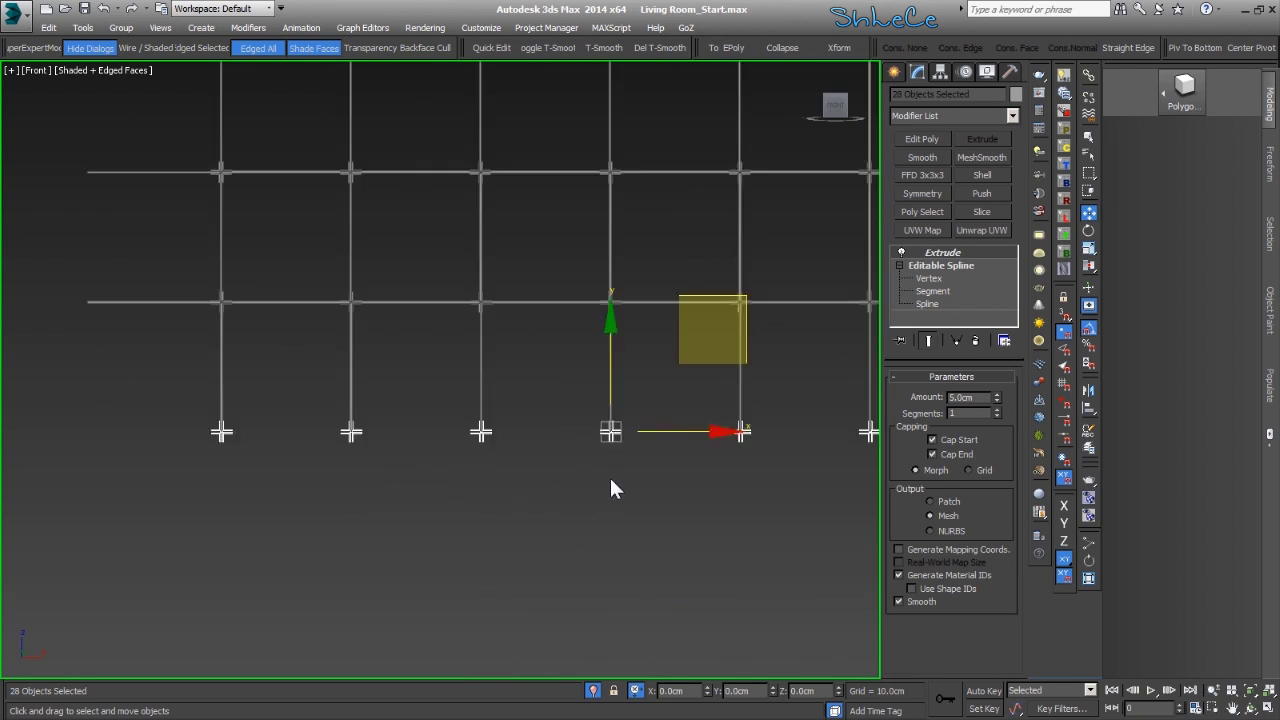
Delete the downward-facing arm pieces of the bottom row of connectors
middle_click_drag(597, 446, 545, 367)
scroll(540, 444, "up", 4)
left_click(263, 265)
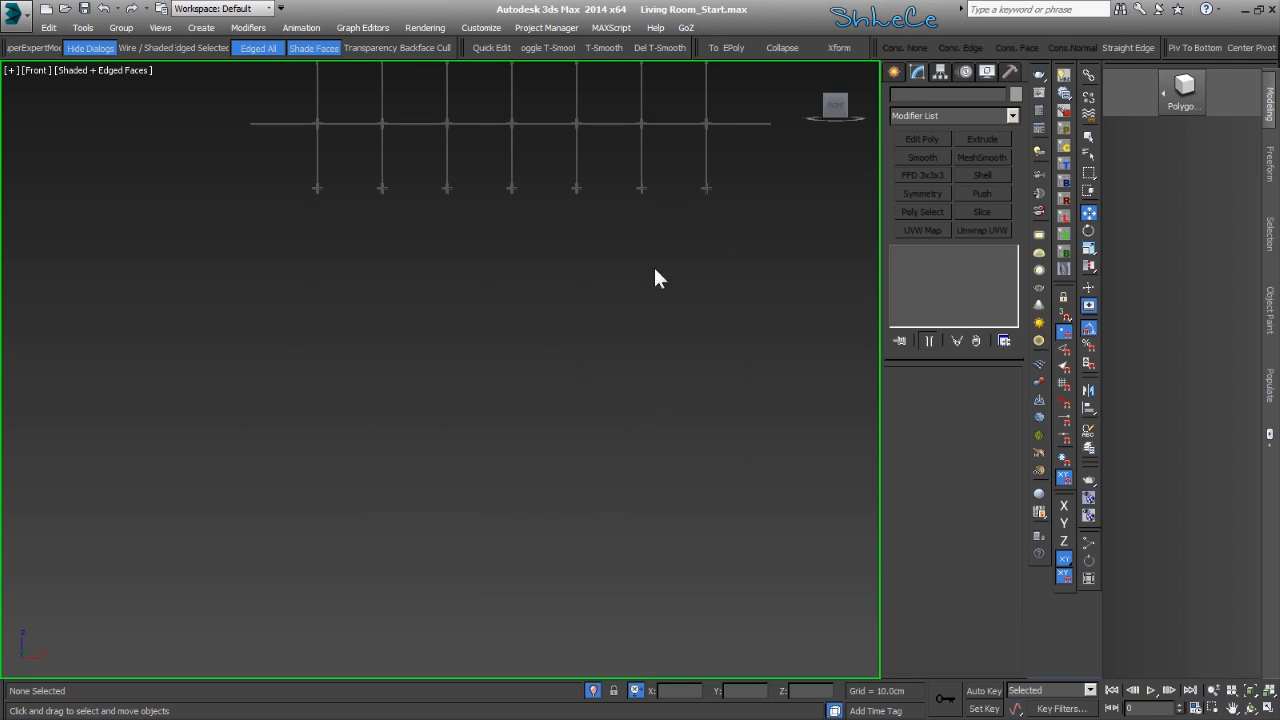
middle_click_drag(364, 314, 364, 423)
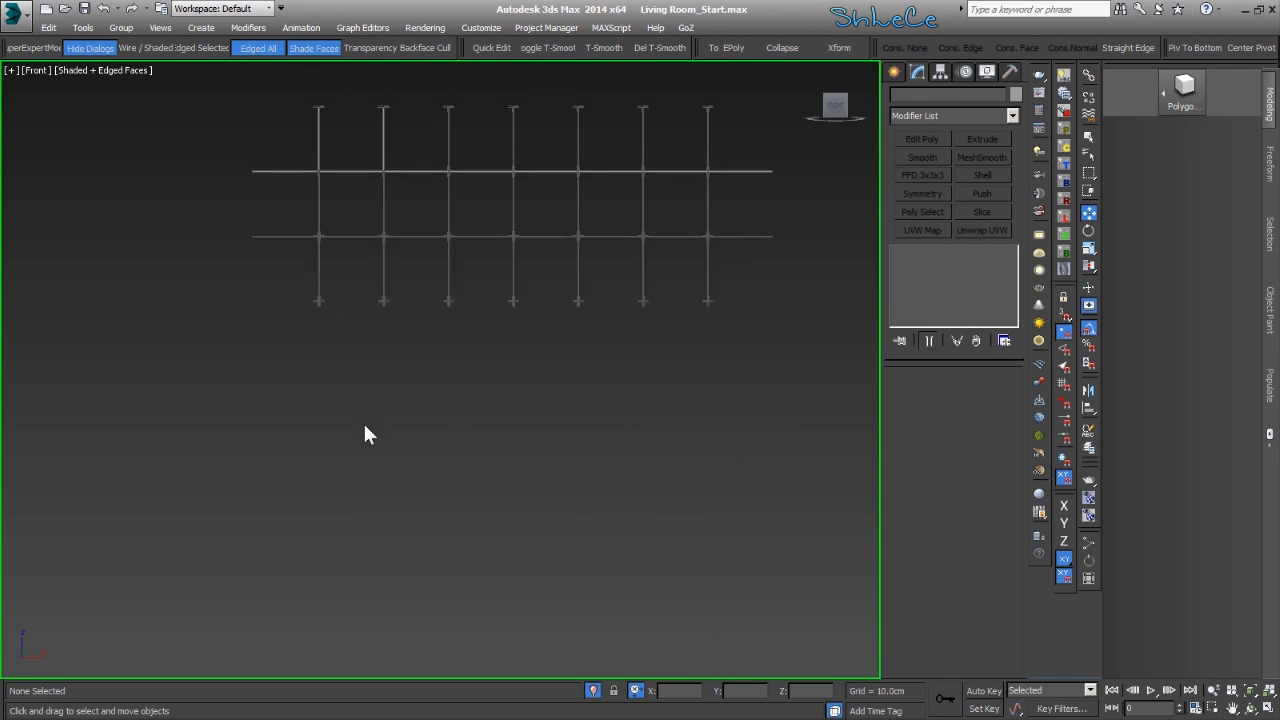
scroll(474, 306, "up", 4)
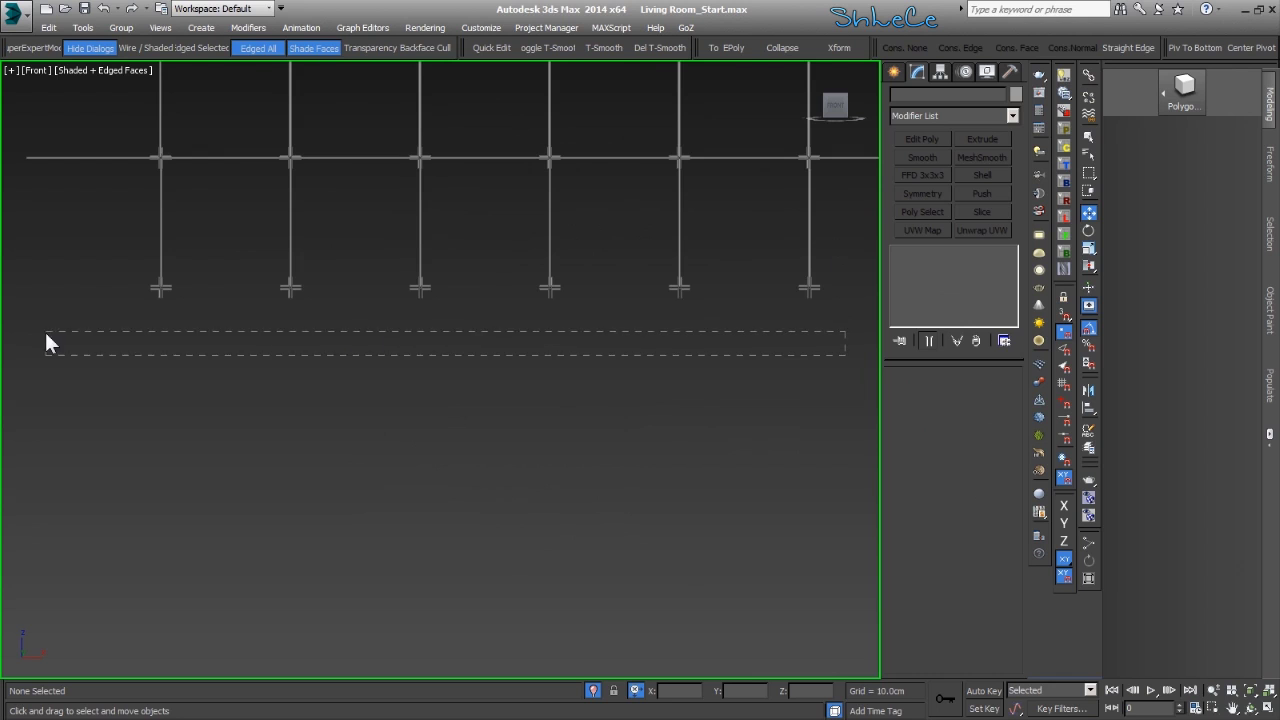
left_click_drag(43, 295, 43, 294)
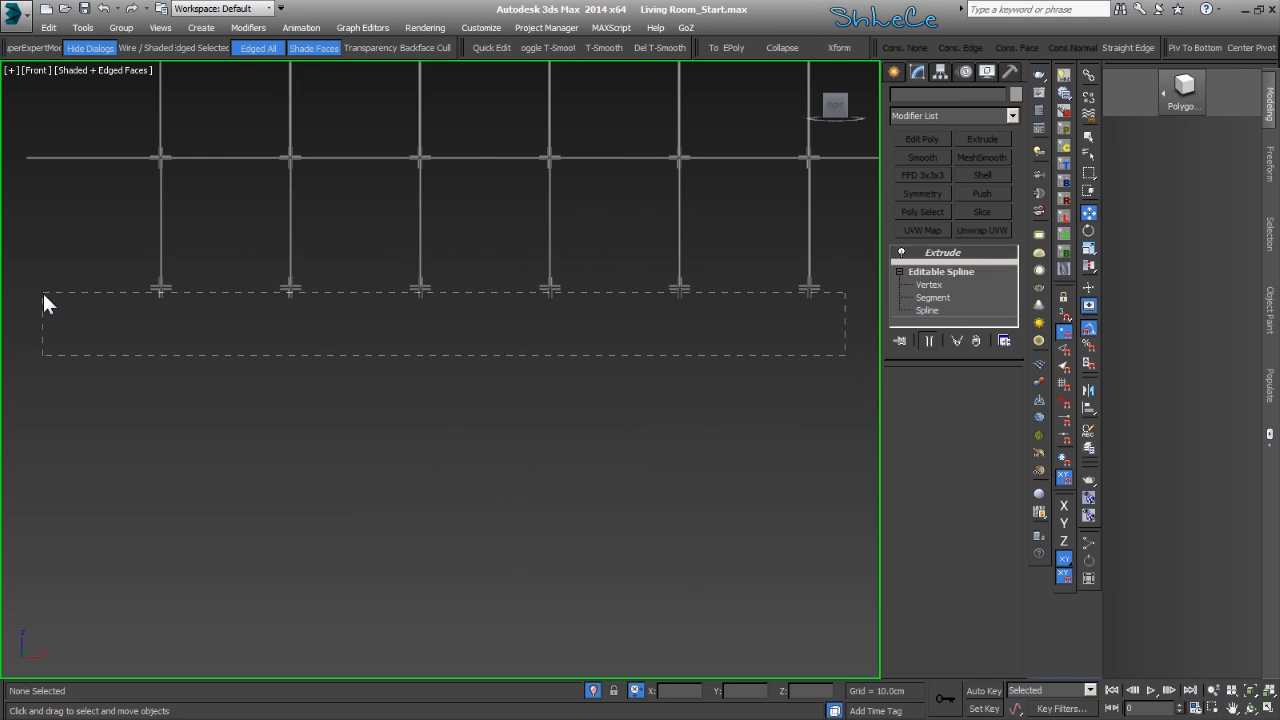
left_click(201, 424)
Group all panels and connectors of the shelving grid into one object
scroll(313, 414, "down", 4)
scroll(552, 337, "down", 3)
left_click_drag(31, 544, 31, 544)
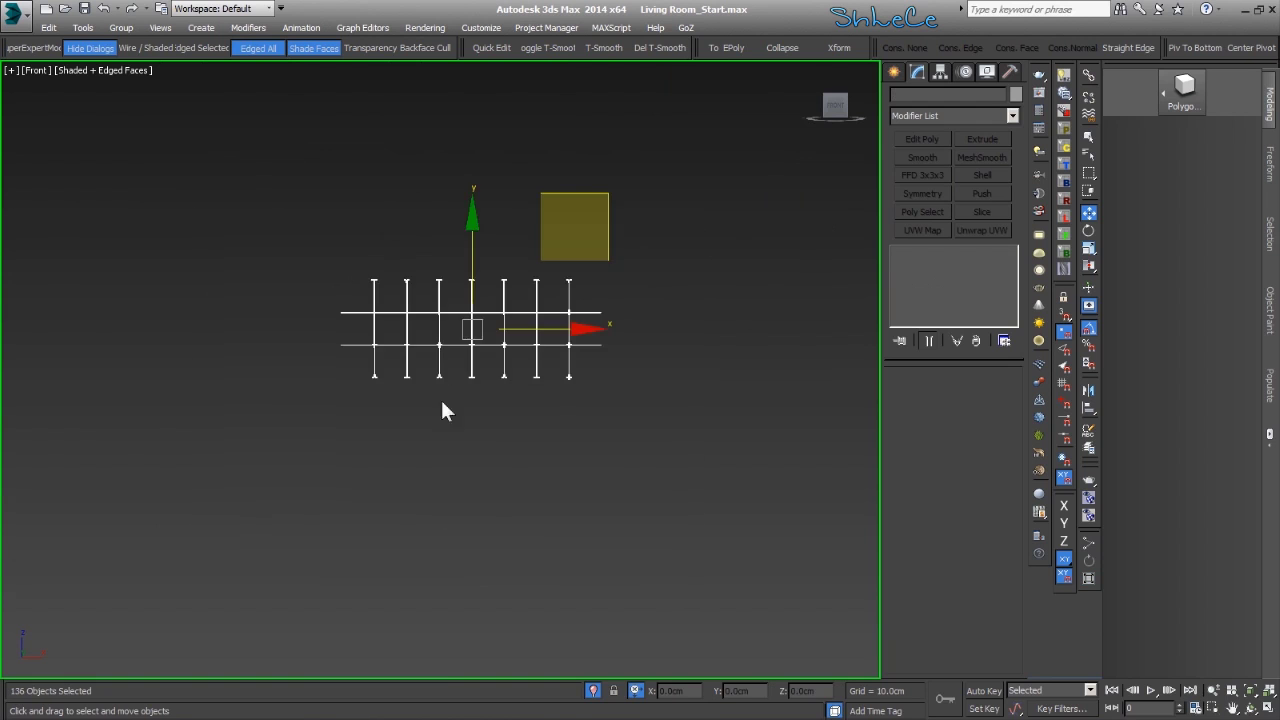
scroll(462, 352, "up", 3)
scroll(350, 330, "up", 4)
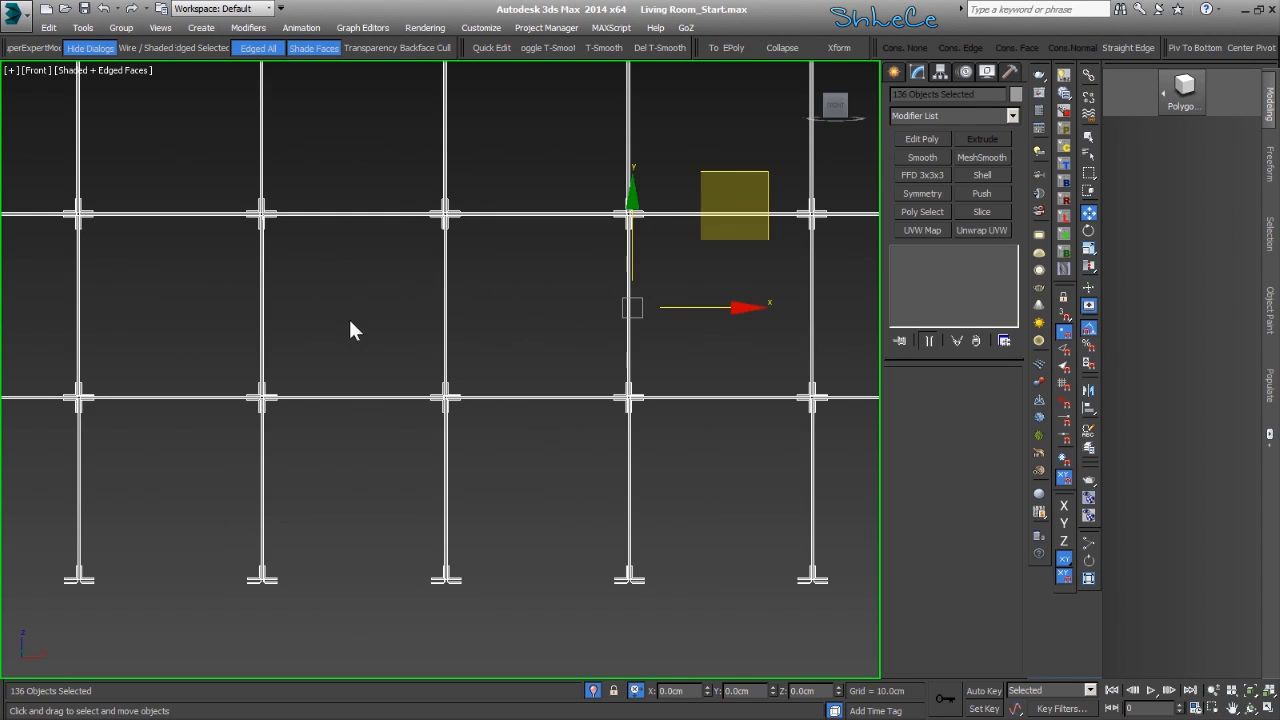
left_click(116, 30)
left_click(128, 45)
left_click(653, 392)
Exit isolation and frame the shelving group inside the room in the perspective view
left_click(592, 691)
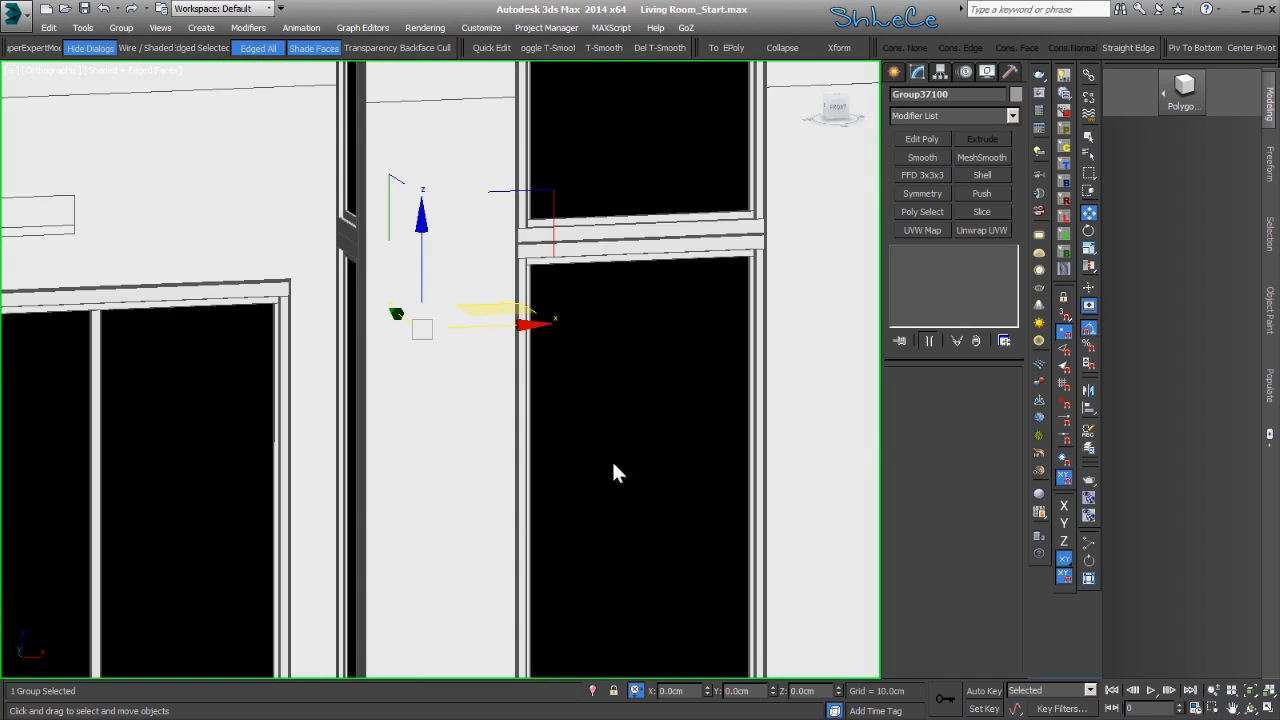
key("p")
key("z")
scroll(494, 420, "up", 4)
middle_click_drag(483, 455, 536, 452, "alt")
Isolate the shelving group together with the wall cabinet object around it
left_click(594, 497)
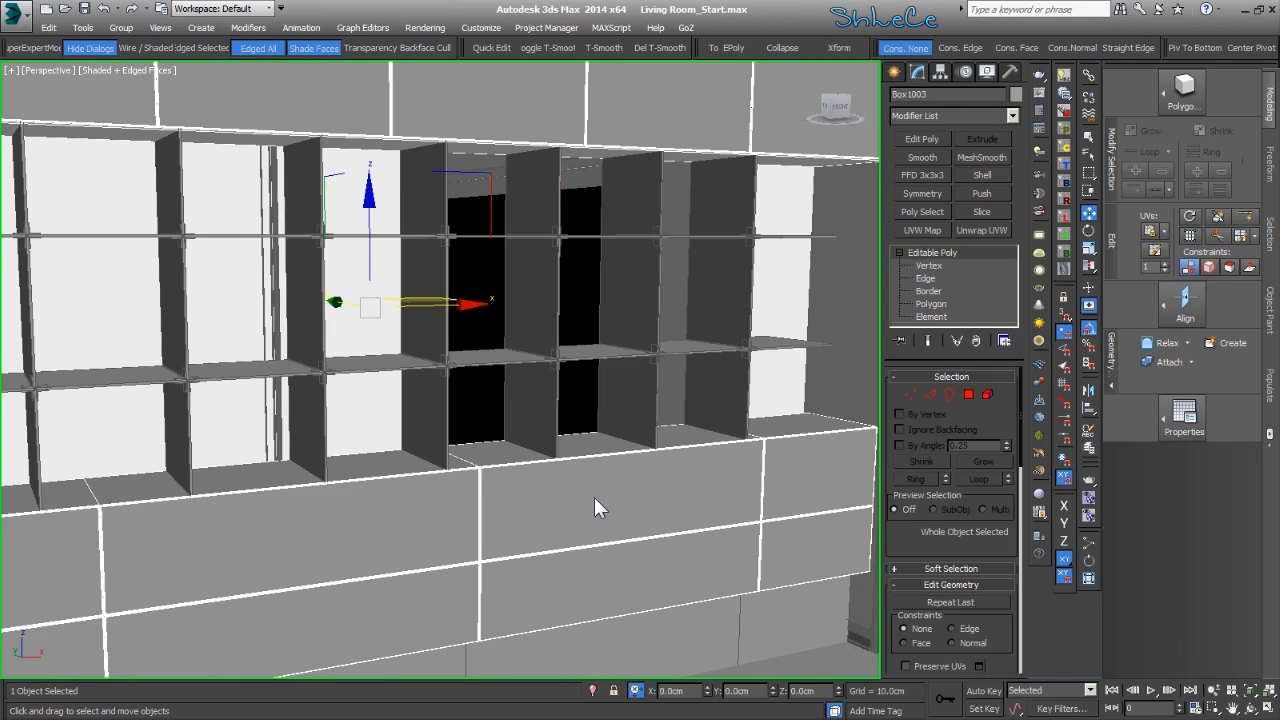
left_click(540, 303, "ctrl")
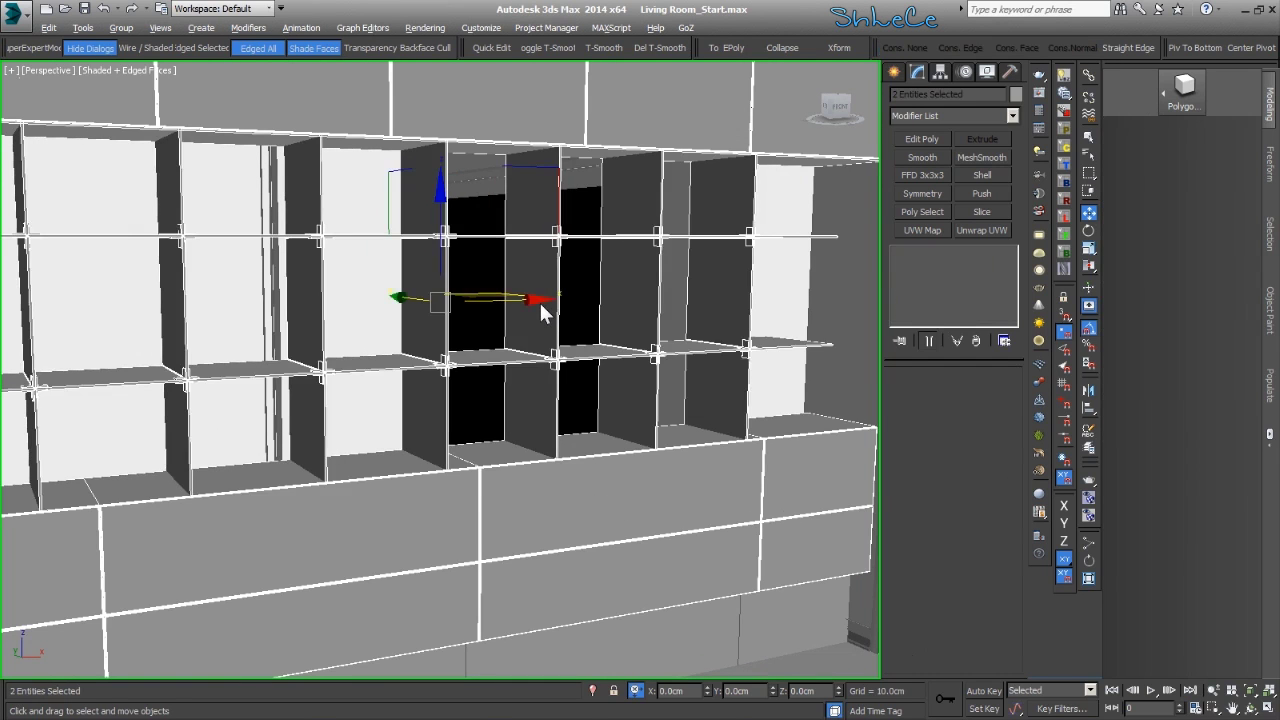
key("z")
scroll(490, 508, "up", 6)
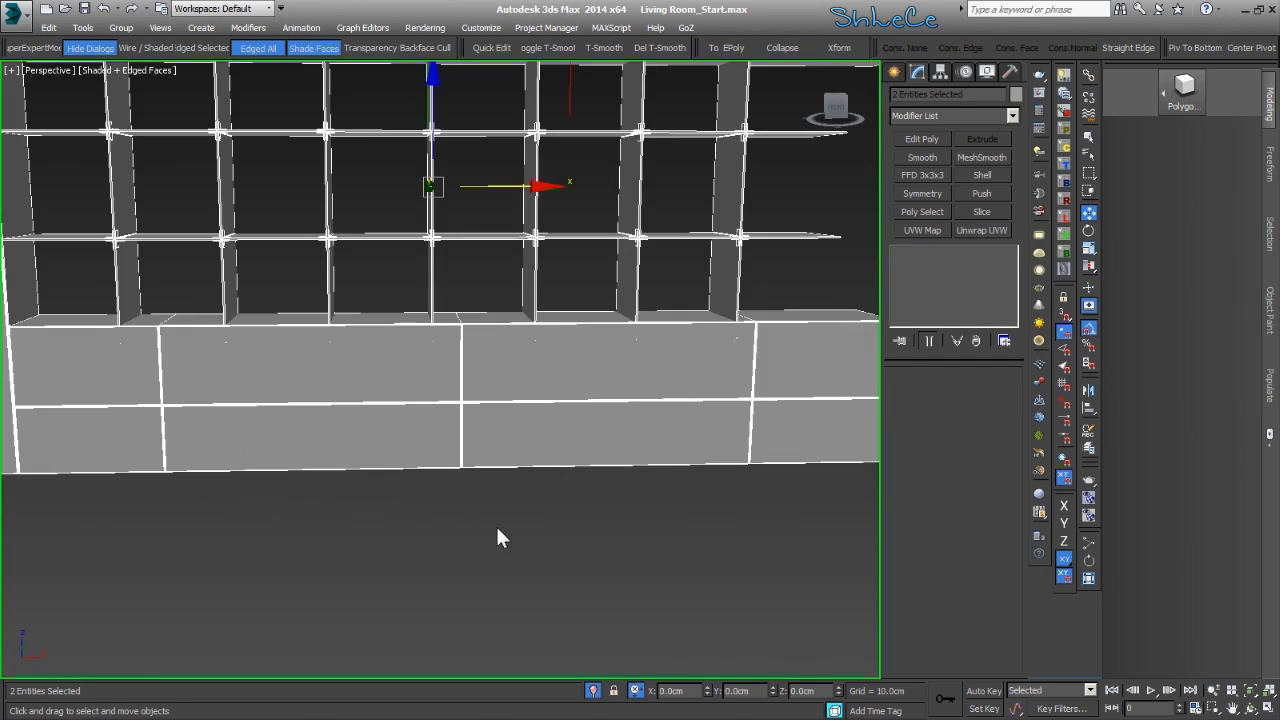
scroll(495, 523, "down", 4)
left_click(502, 558)
Apply an FFD 2x2x2 modifier to the shelving group
left_click(660, 282)
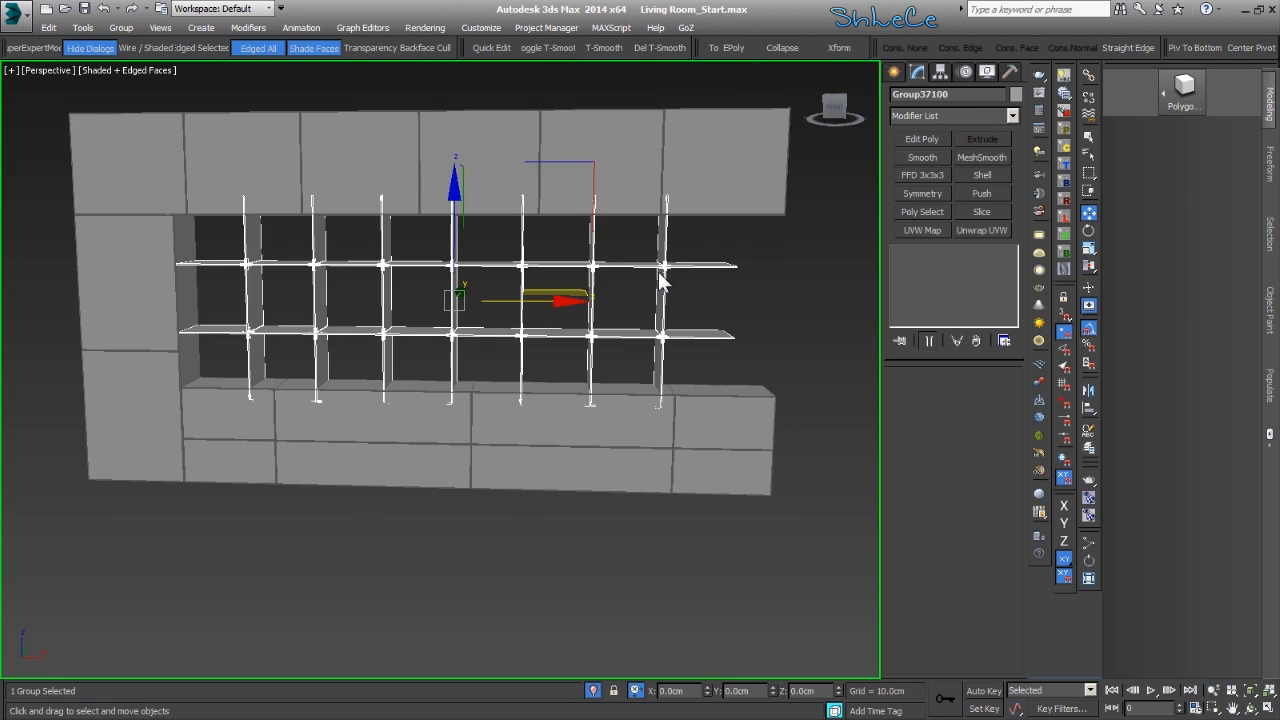
left_click(950, 119)
key("f")
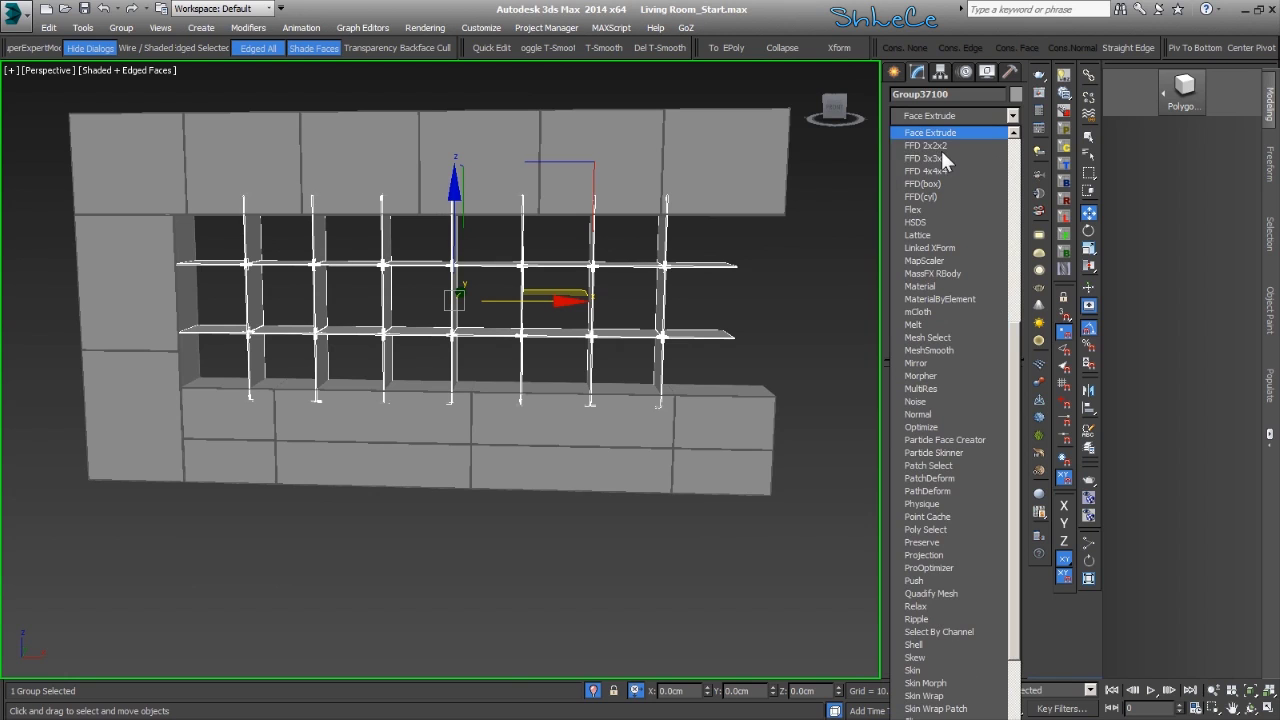
left_click(941, 147)
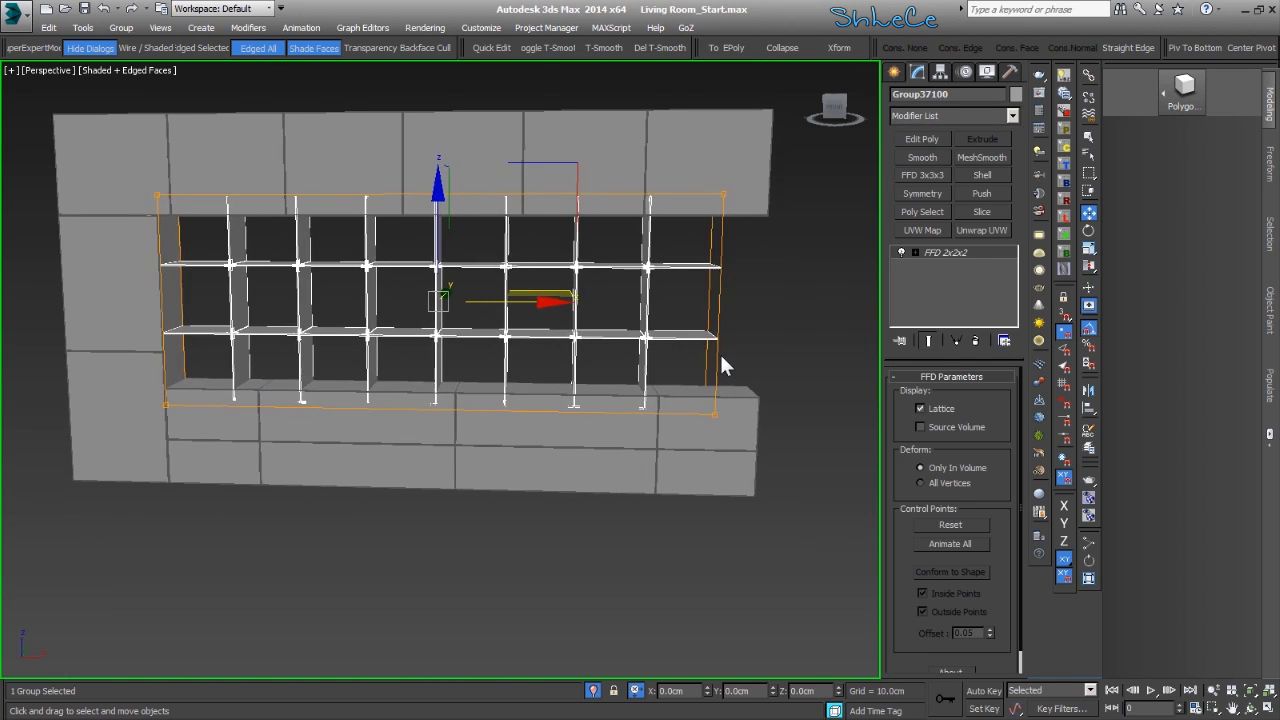
Move the FFD control points on the shelving's right side outward along X to the cabinet's right edge
key("q")
left_click_drag(671, 476, 673, 477)
middle_click_drag(668, 478, 545, 478)
left_click_drag(701, 310, 745, 308)
middle_click_drag(518, 330, 578, 358, "alt")
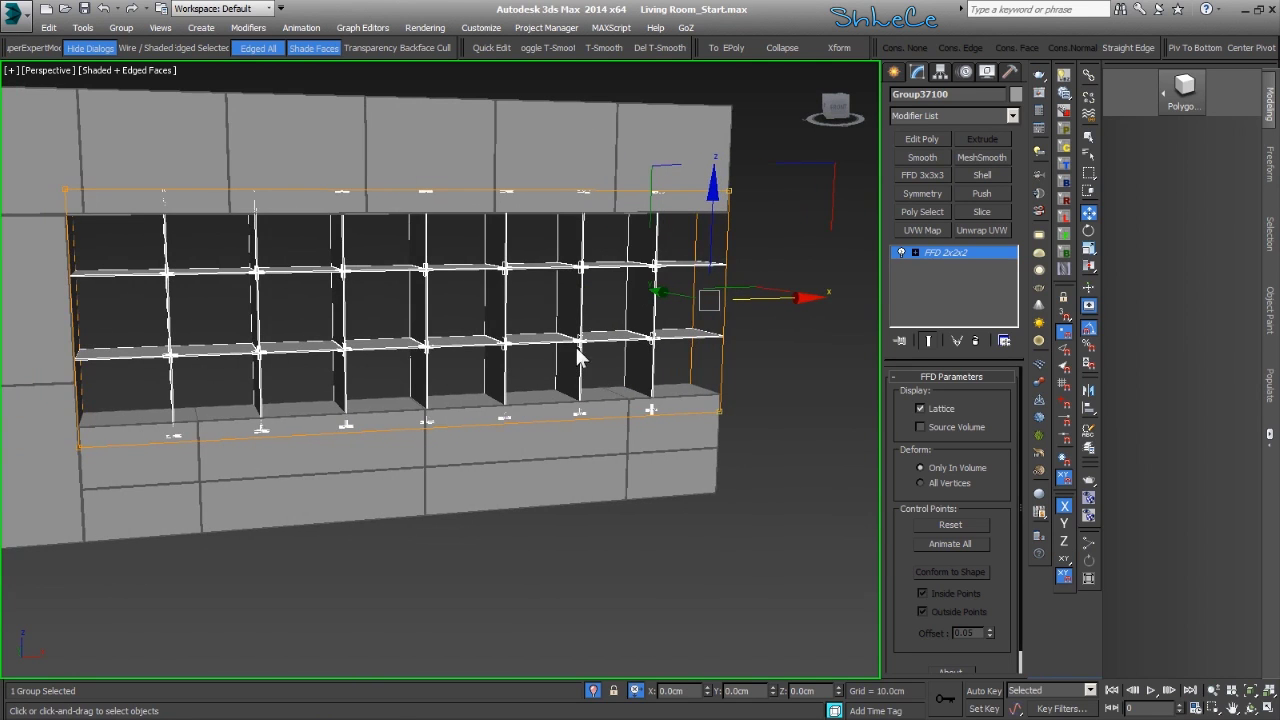
middle_click_drag(352, 345, 366, 343)
scroll(408, 313, "down", 2)
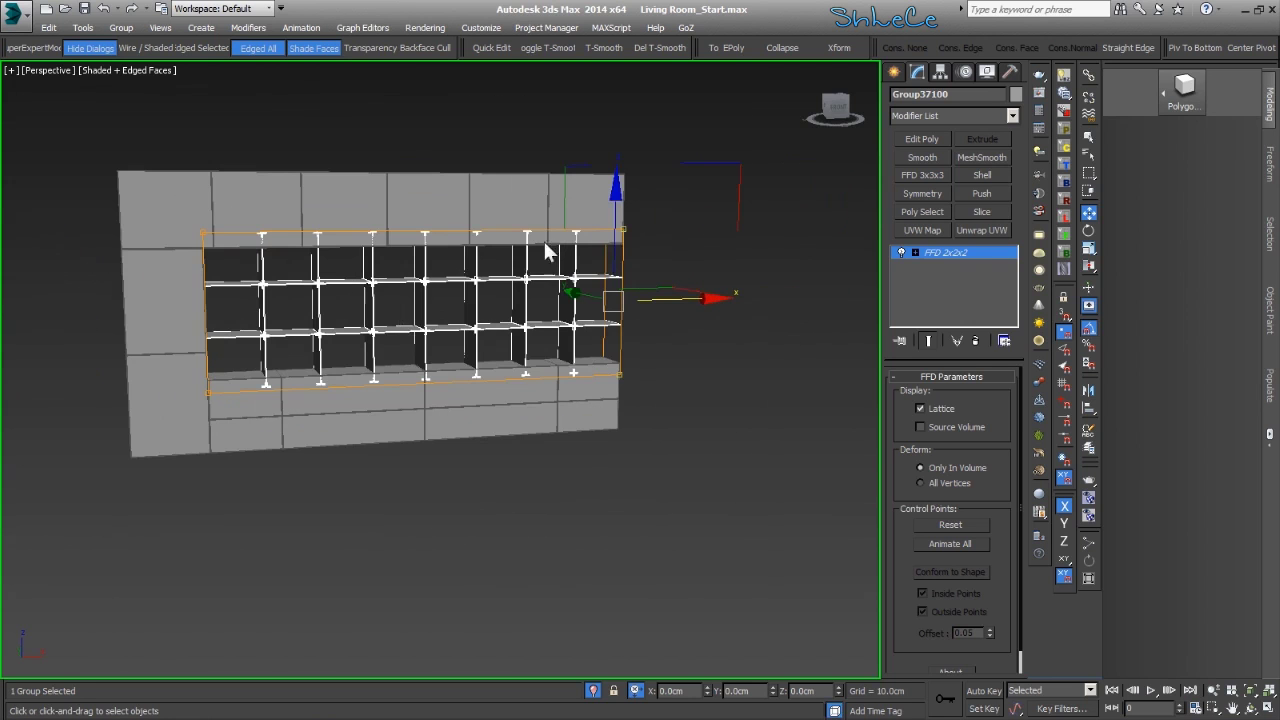
Lower the shelving's upper FFD control points along Z to the bottom edge of the cabinet's top row
left_click_drag(706, 188, 183, 280)
right_click(183, 280)
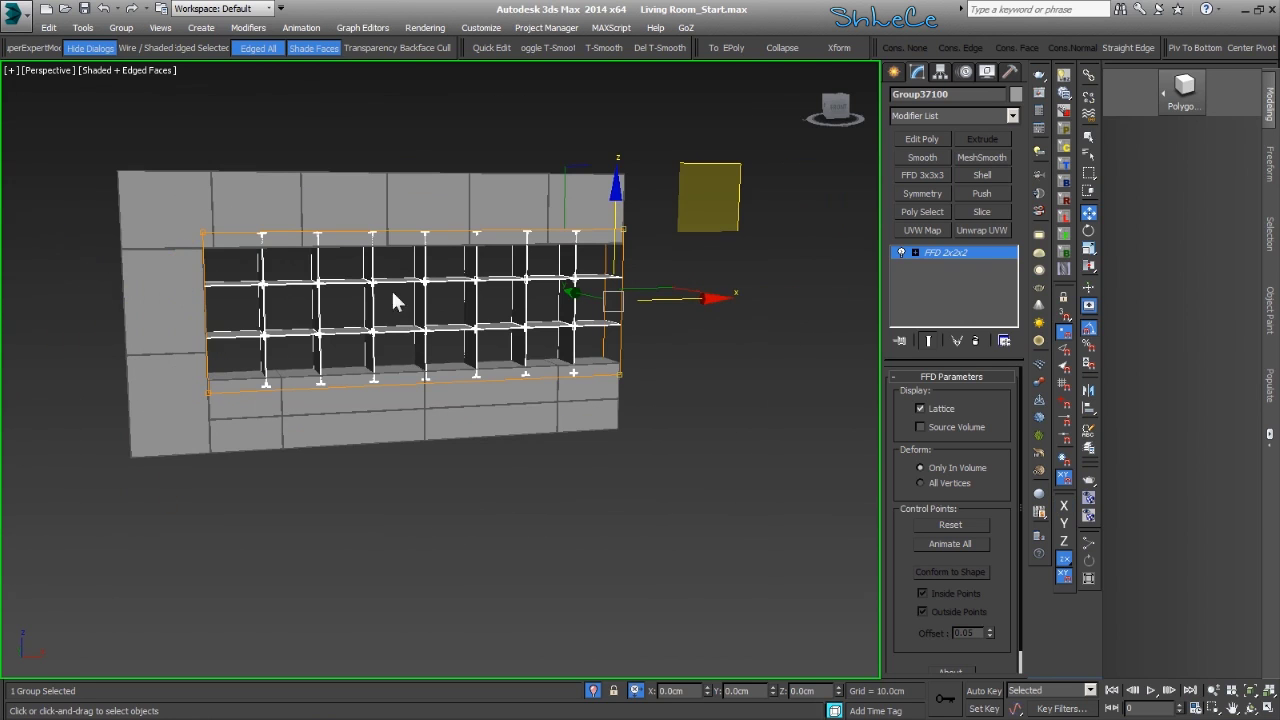
left_click(710, 118)
left_click_drag(106, 303, 108, 300)
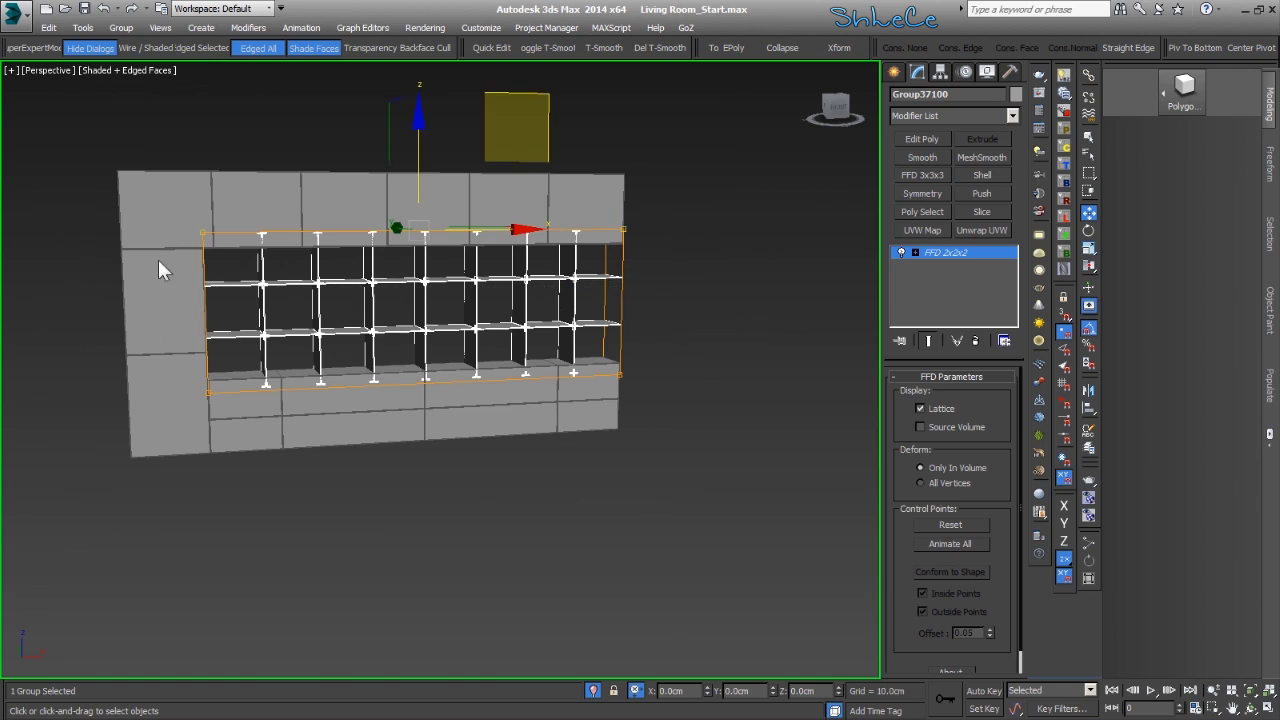
left_click_drag(415, 145, 417, 164)
Raise the shelving's lower FFD control points in the front view to the top edge of the bottom drawers
left_click(665, 502)
middle_click_drag(665, 502, 613, 500, "alt")
left_click_drag(182, 356, 183, 357)
key("f")
scroll(338, 397, "up", 6)
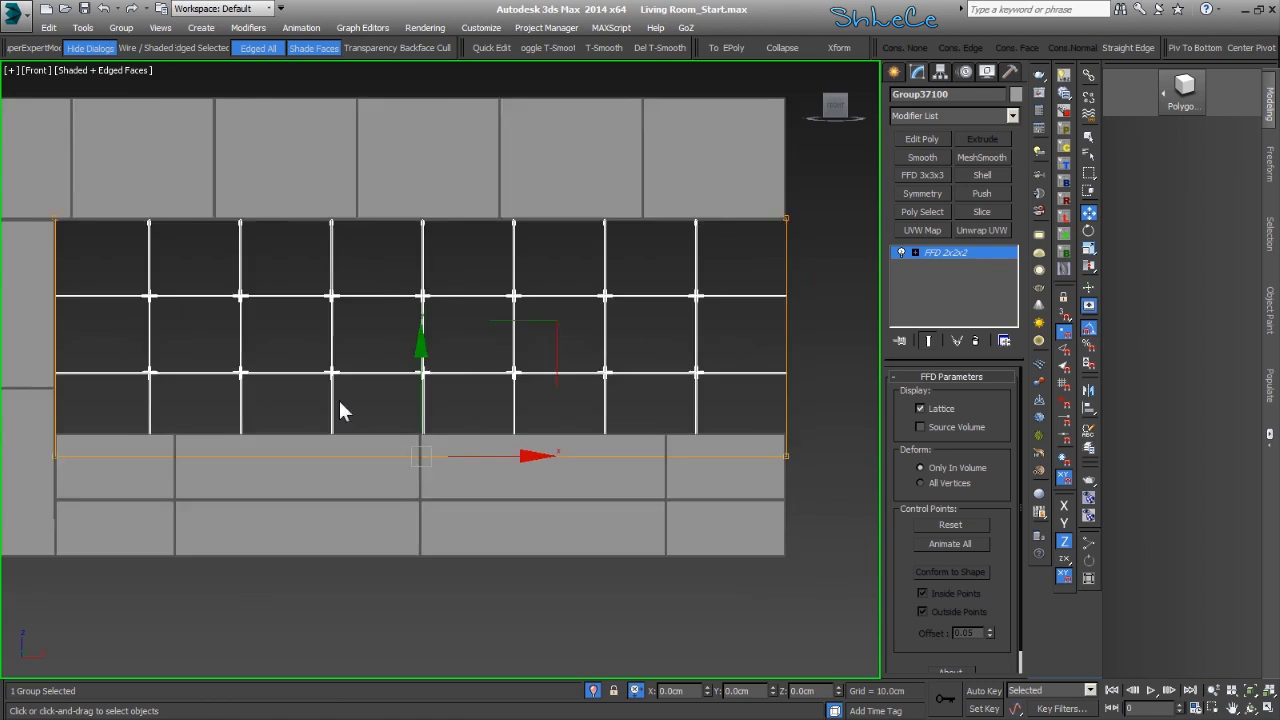
left_click_drag(424, 533, 420, 411)
scroll(420, 411, "down", 8)
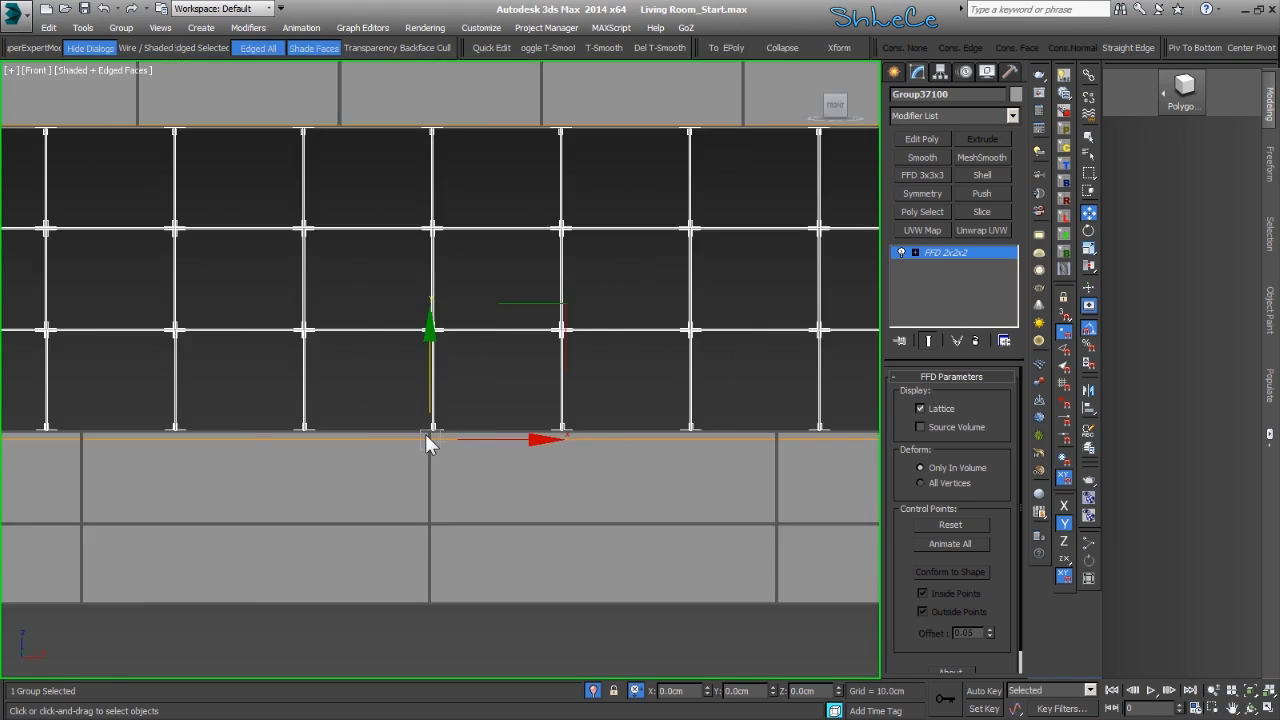
Fine-tune the height of the upper FFD control points against the top cabinets, finish control-point editing and deselect the group
left_click_drag(194, 280, 588, 375)
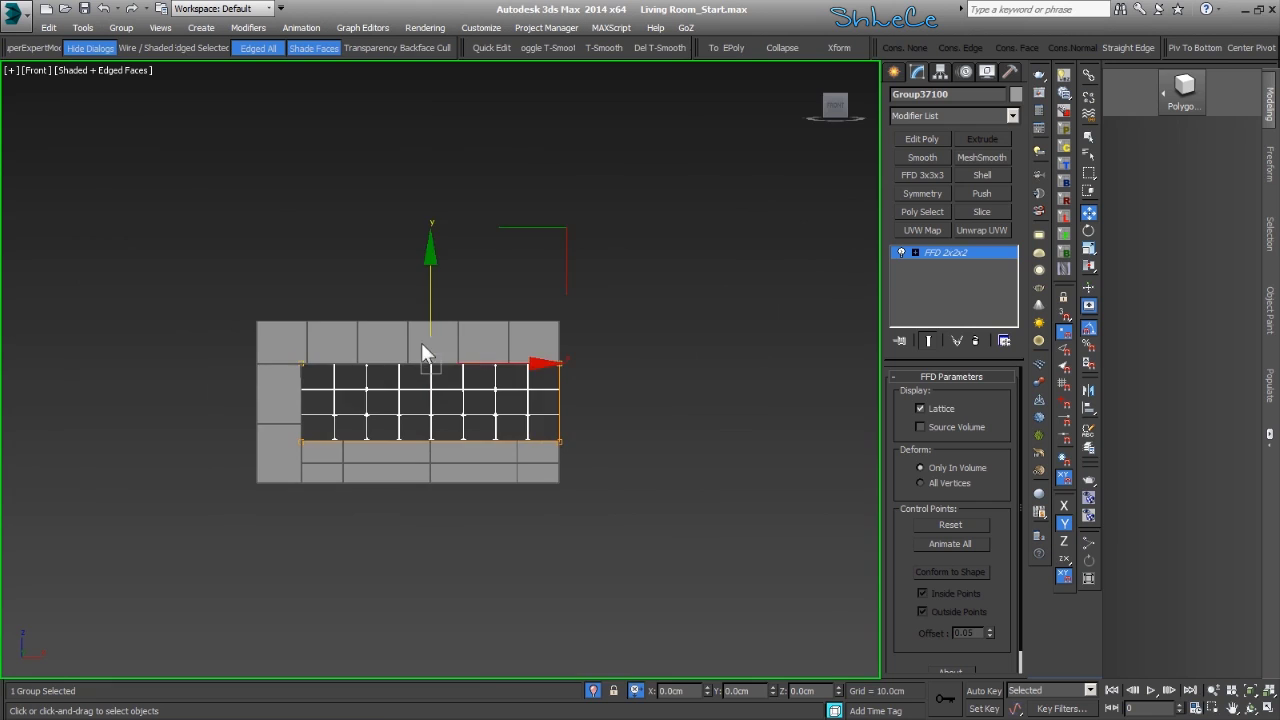
scroll(423, 351, "up", 8)
left_click_drag(412, 247, 412, 249)
scroll(543, 330, "down", 6)
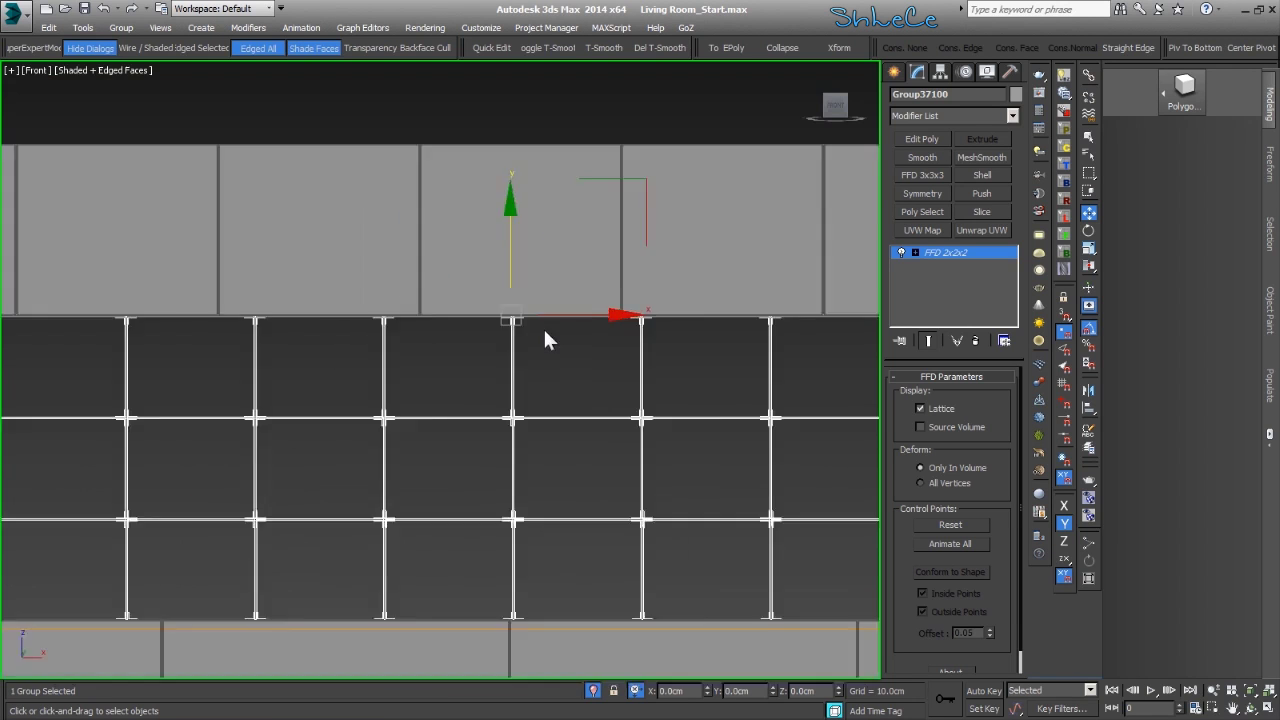
middle_click_drag(463, 353, 401, 323)
left_click(961, 250)
left_click(739, 369)
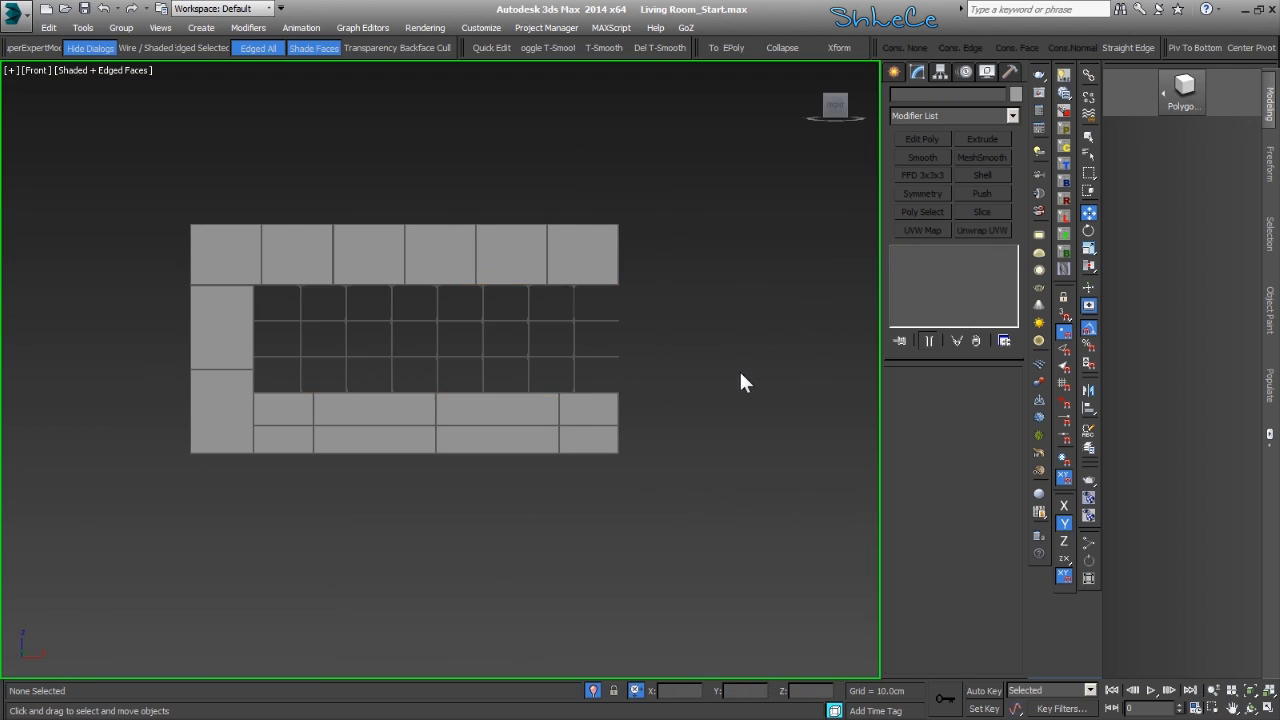
Select the shelving group and frame it in the perspective view
middle_click_drag(557, 421, 664, 327, "alt")
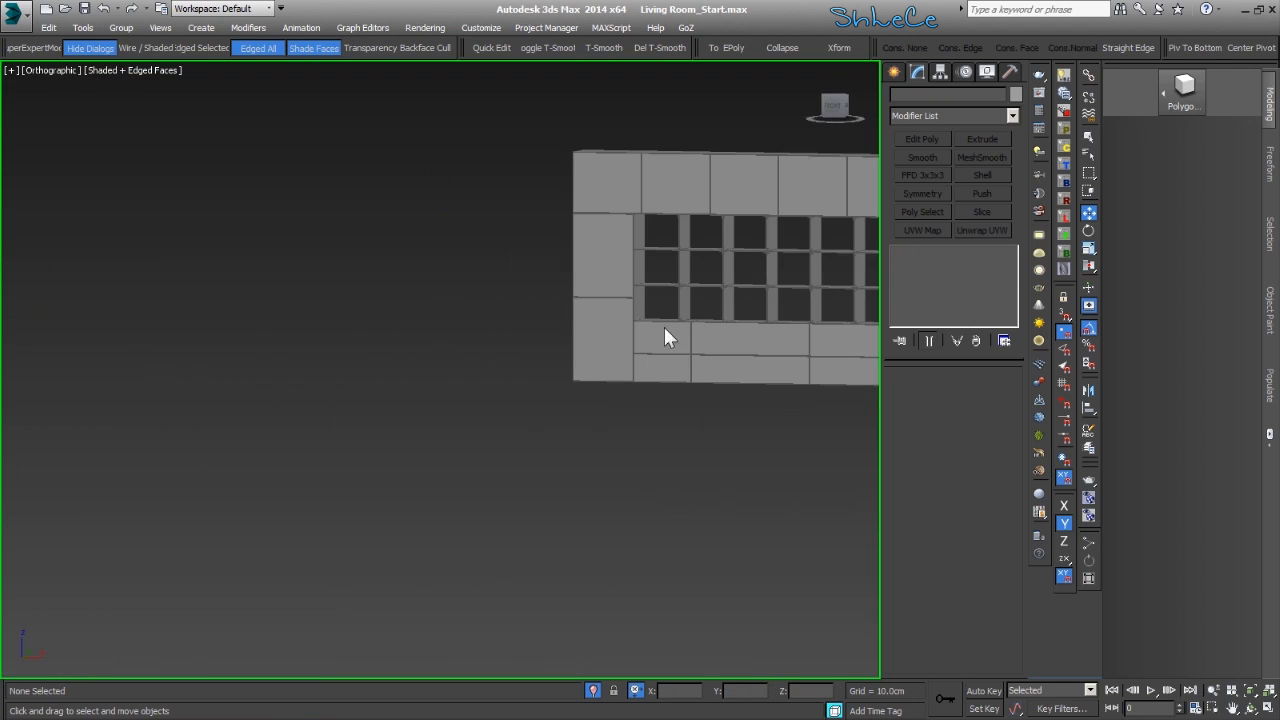
left_click(727, 246)
key("p")
key("z")
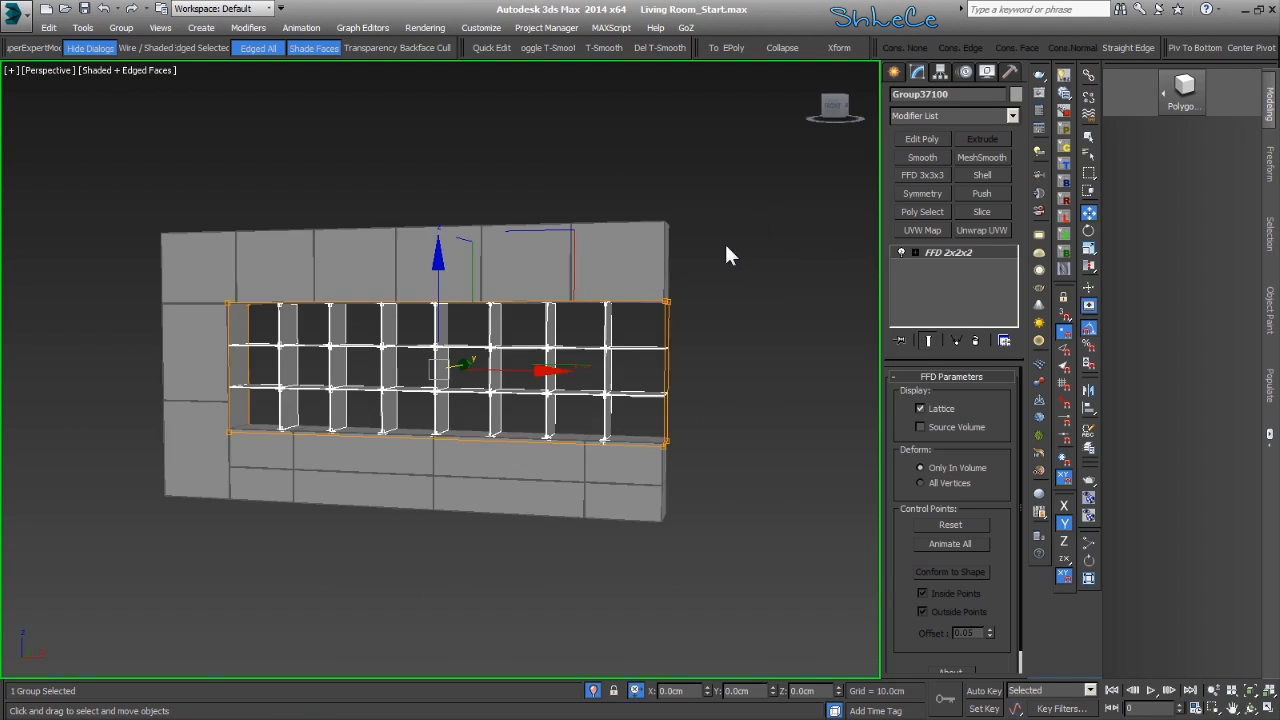
middle_click_drag(730, 247, 960, 290, "alt")
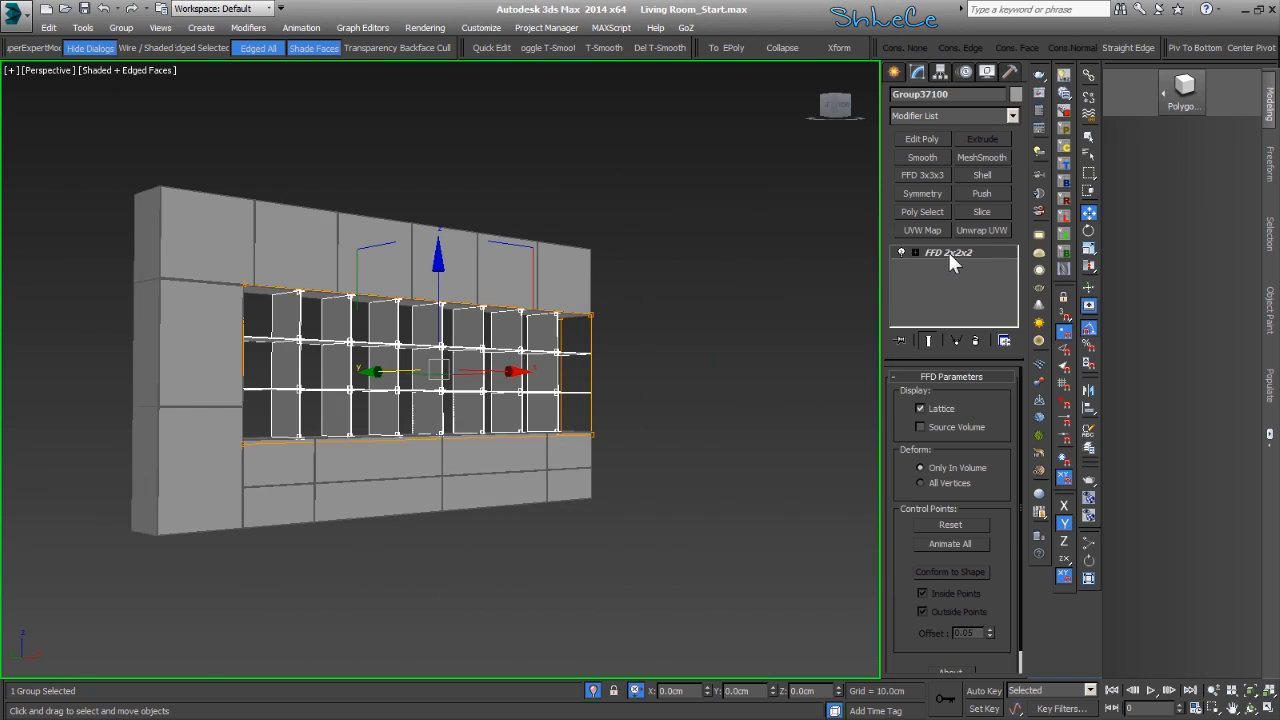
right_click(948, 252)
Examine the fitted shelving's panels and cross connectors up close, plus the whole cabinet
middle_click_drag(470, 484, 492, 502, "alt")
left_click(492, 507)
scroll(366, 316, "up", 4)
middle_click_drag(454, 460, 380, 414, "alt")
scroll(380, 440, "up", 4)
scroll(485, 374, "up", 4)
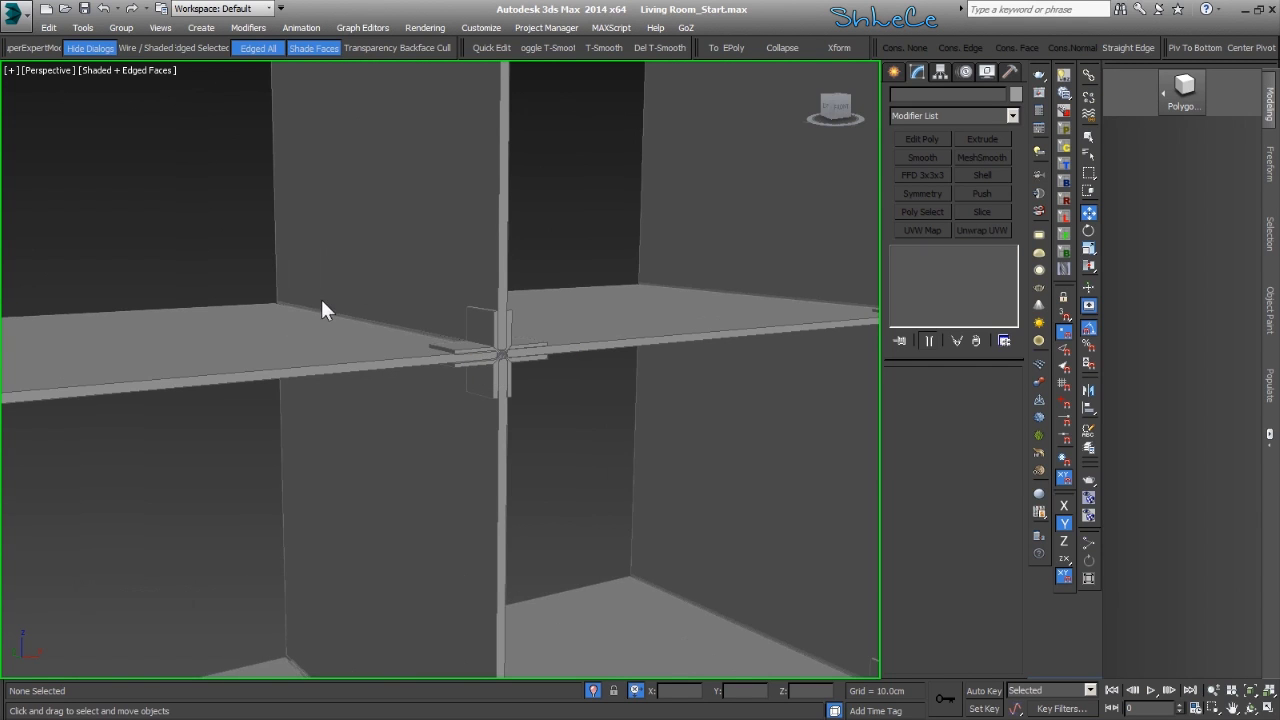
middle_click_drag(337, 404, 318, 404)
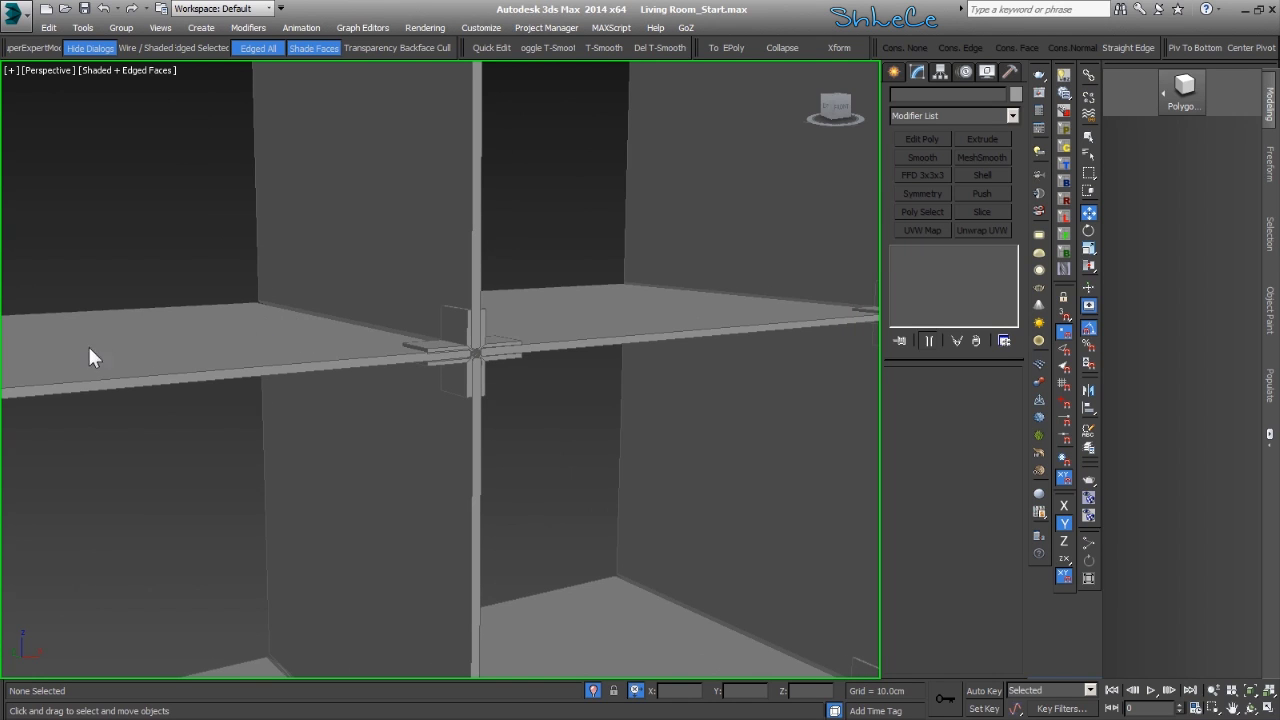
middle_click_drag(475, 466, 427, 418)
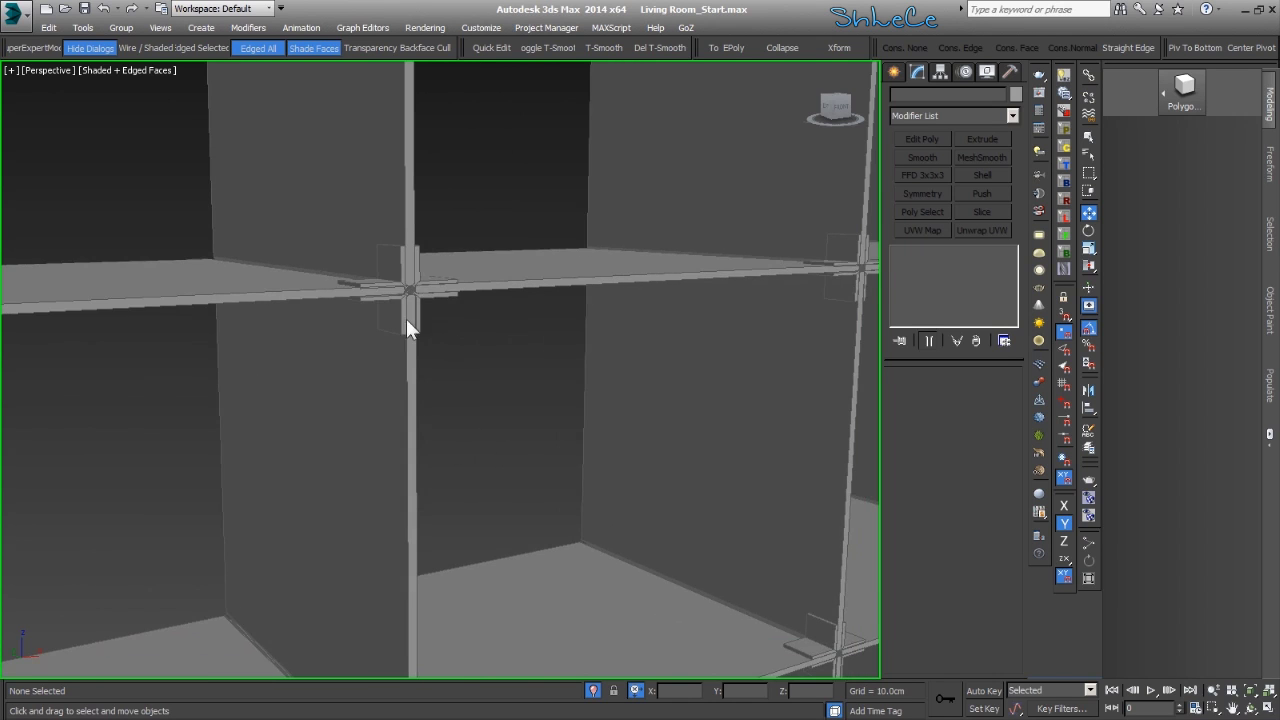
middle_click_drag(385, 327, 491, 320, "alt")
middle_click_drag(627, 376, 607, 388, "alt")
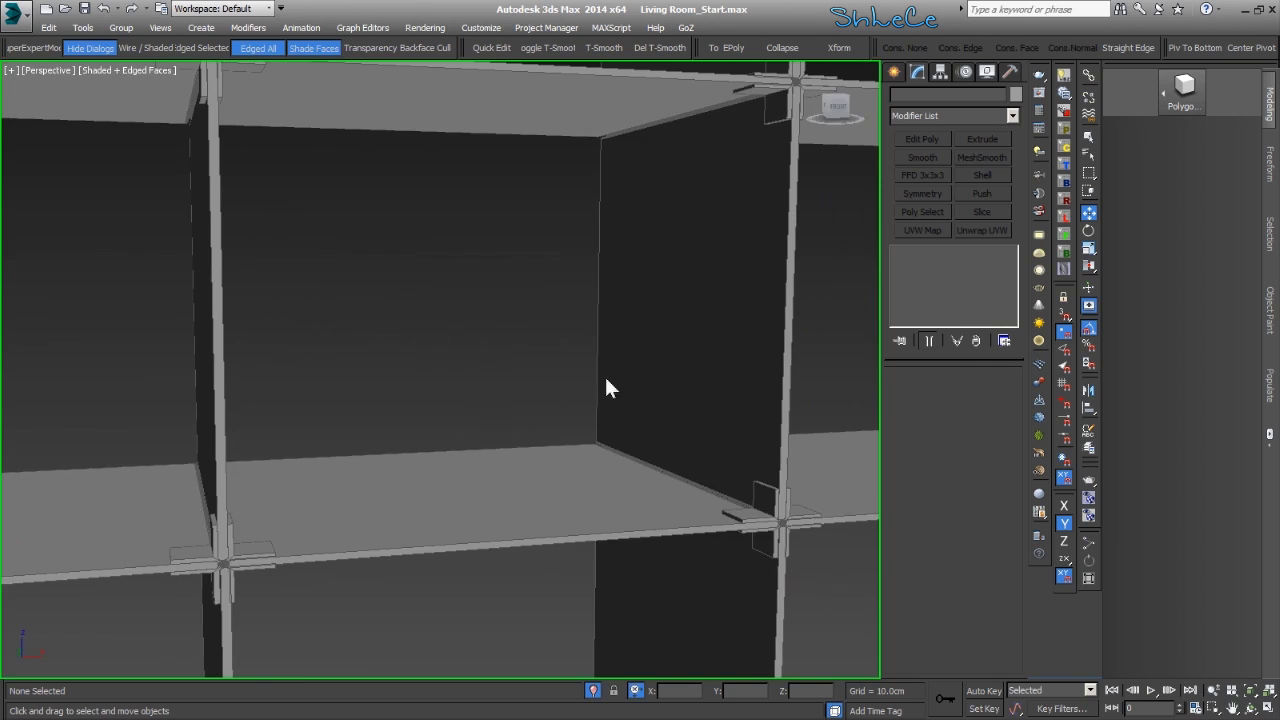
scroll(408, 487, "down", 10)
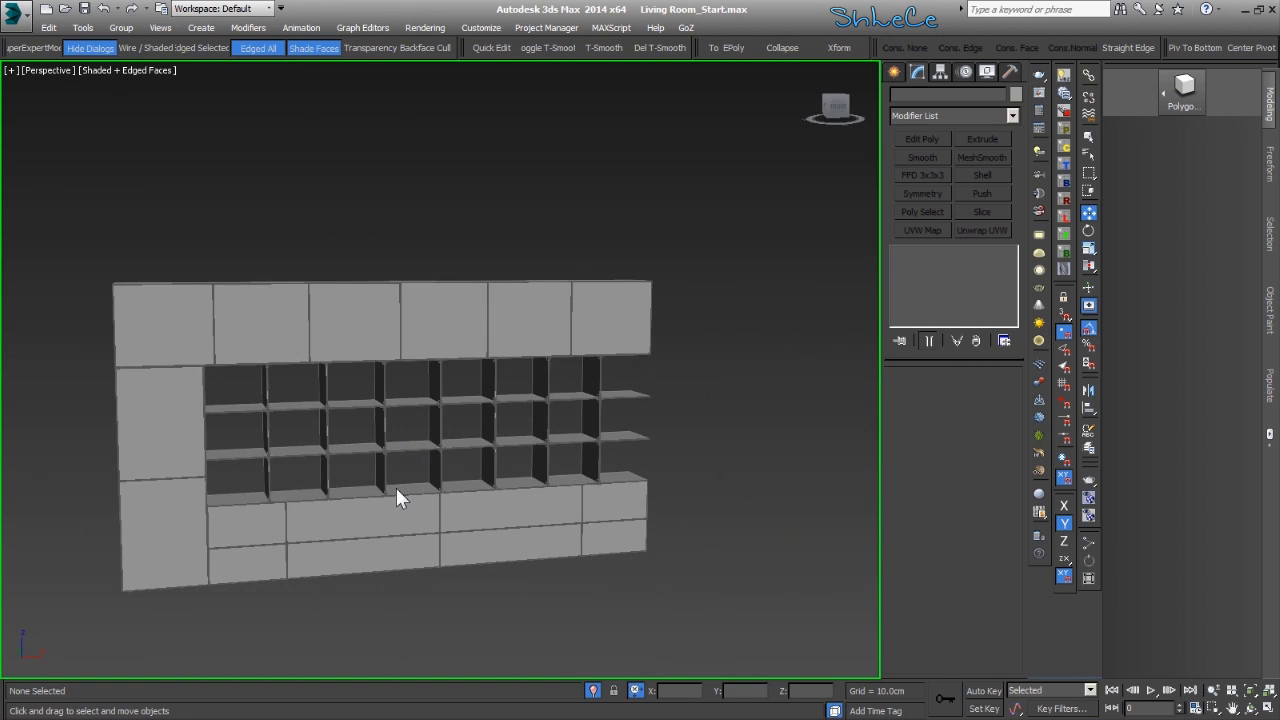
middle_click_drag(397, 489, 412, 484)
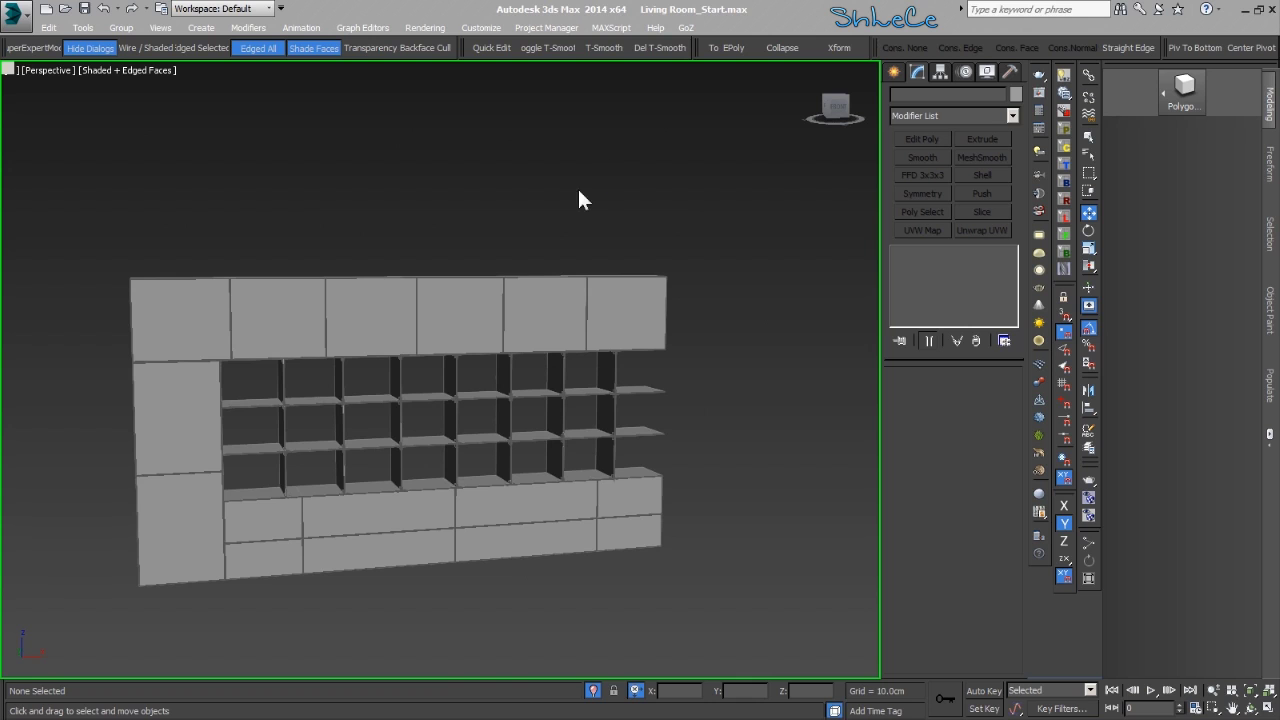
Draw a narrow vertical rectangle about 24.8 by 1.25 cm with AutoGrid on the first upper door, near its inner edge
scroll(190, 420, "up", 10)
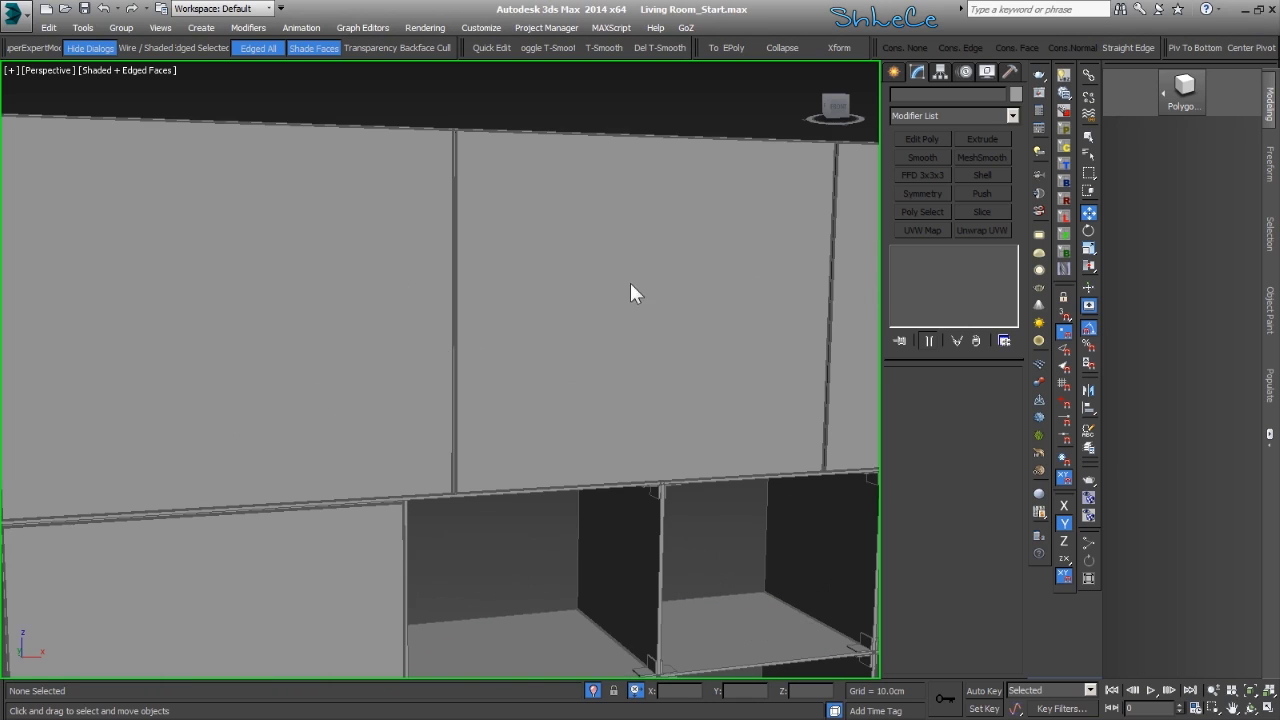
scroll(463, 290, "down", 5)
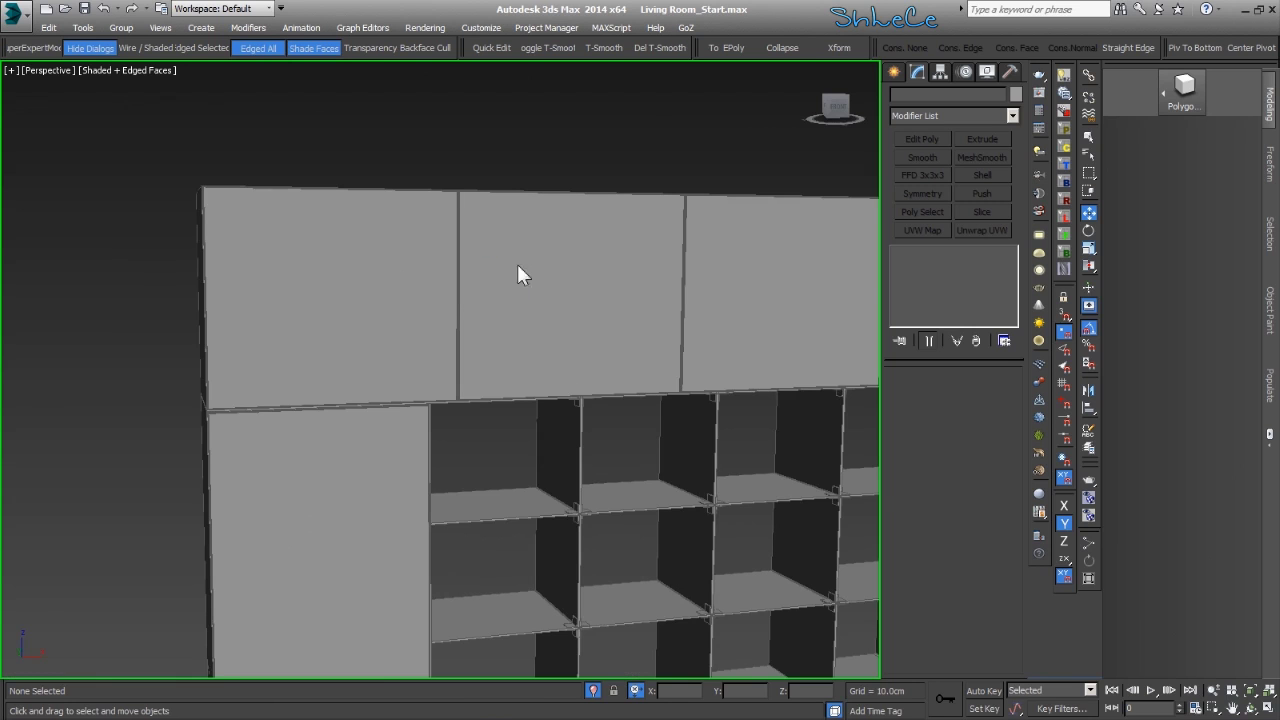
left_click(460, 28)
middle_click_drag(525, 229, 459, 237, "alt")
middle_click_drag(377, 285, 377, 245, "ctrl+alt")
left_click_drag(355, 283, 354, 349)
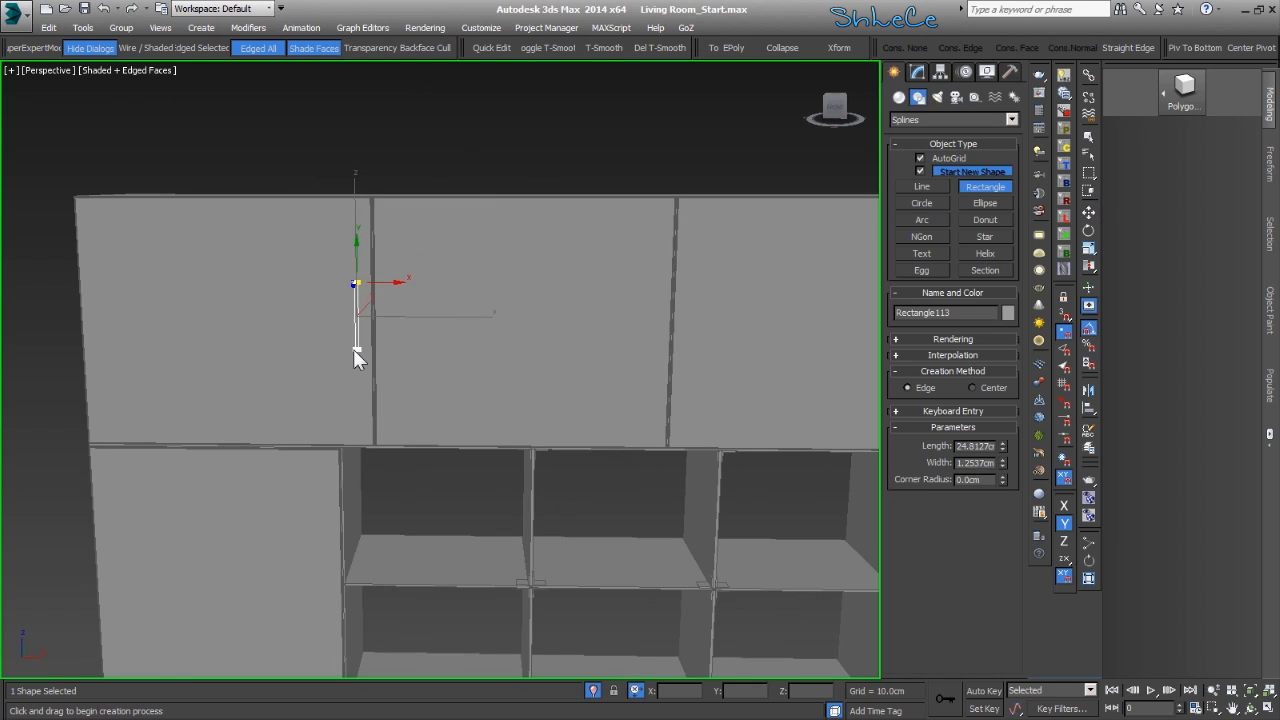
right_click(350, 390)
Convert the handle rectangle to an Editable Spline
middle_click_drag(350, 389, 352, 292, "alt")
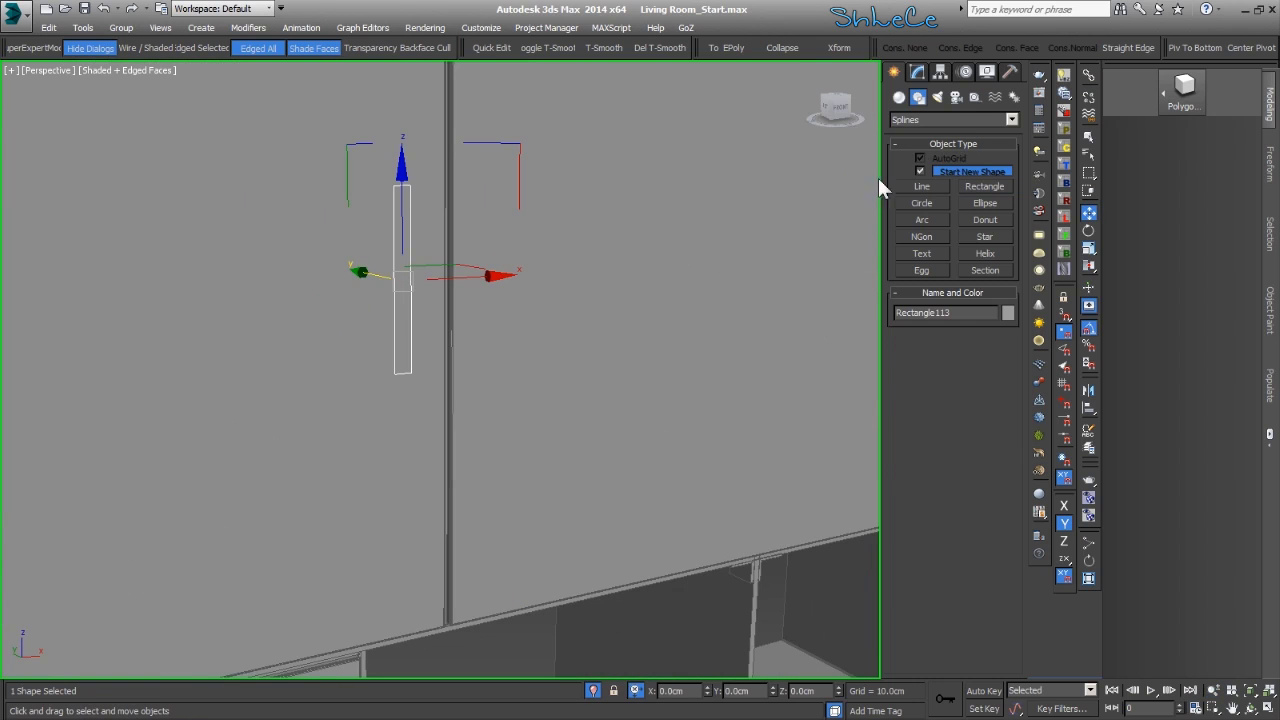
left_click(917, 73)
right_click(942, 276)
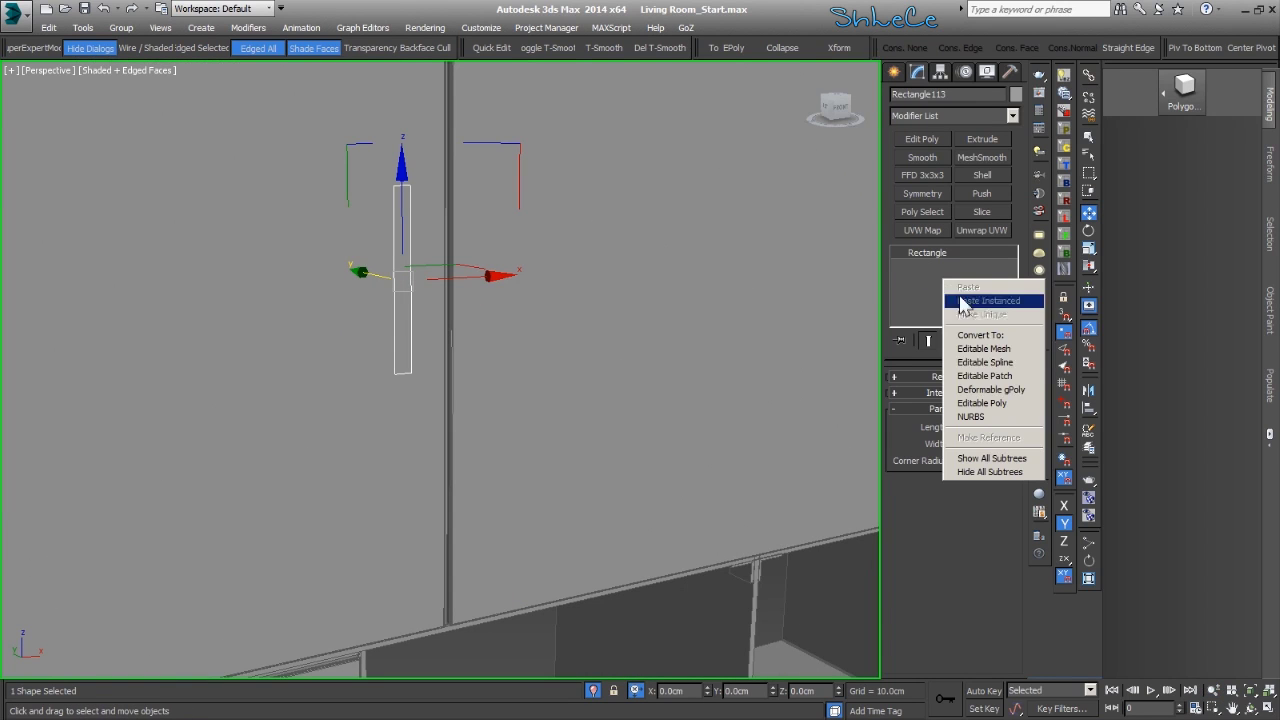
left_click(1022, 363)
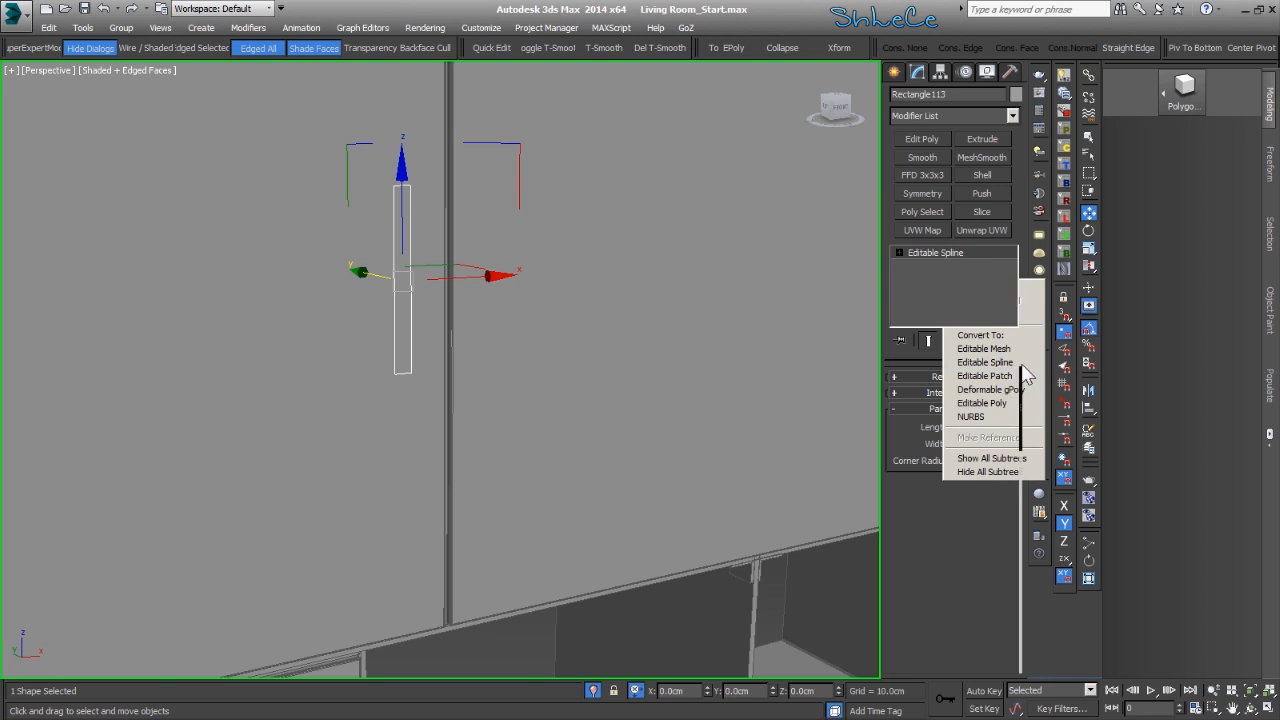
Fillet all four corner vertices of the handle spline until both ends are fully rounded
key("1")
left_click_drag(503, 114, 262, 529)
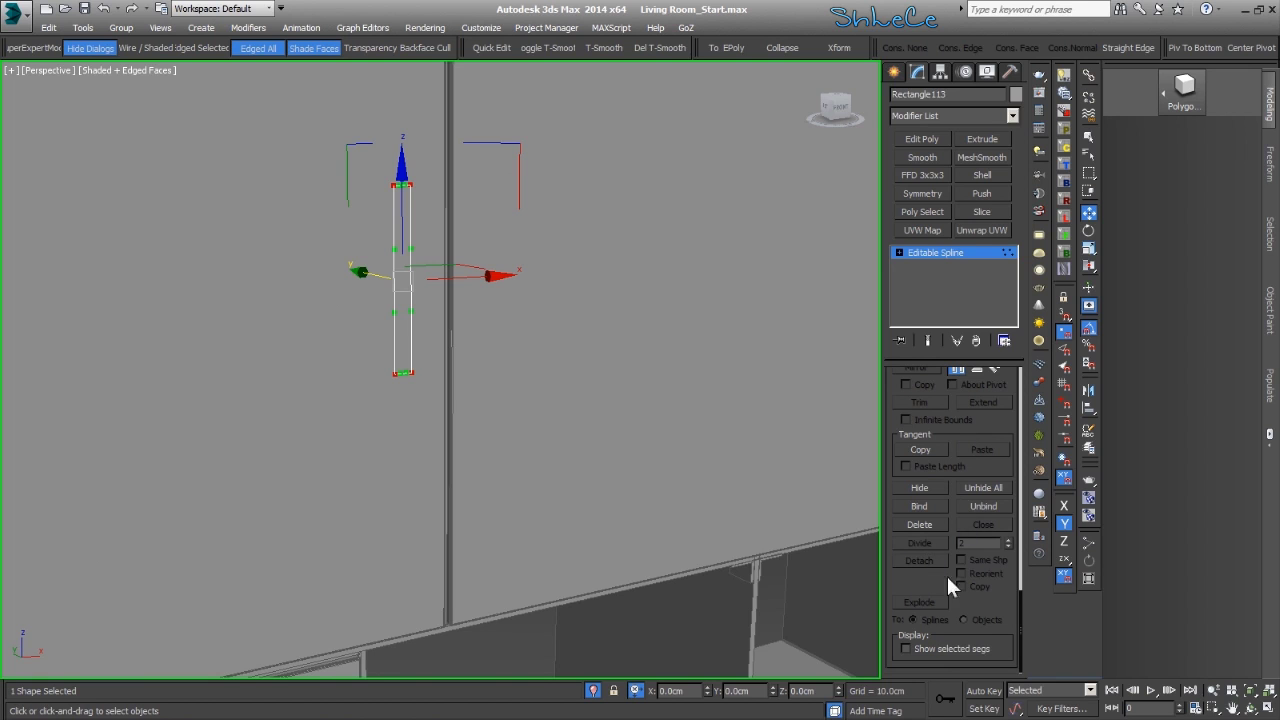
scroll(717, 457, "up", 1)
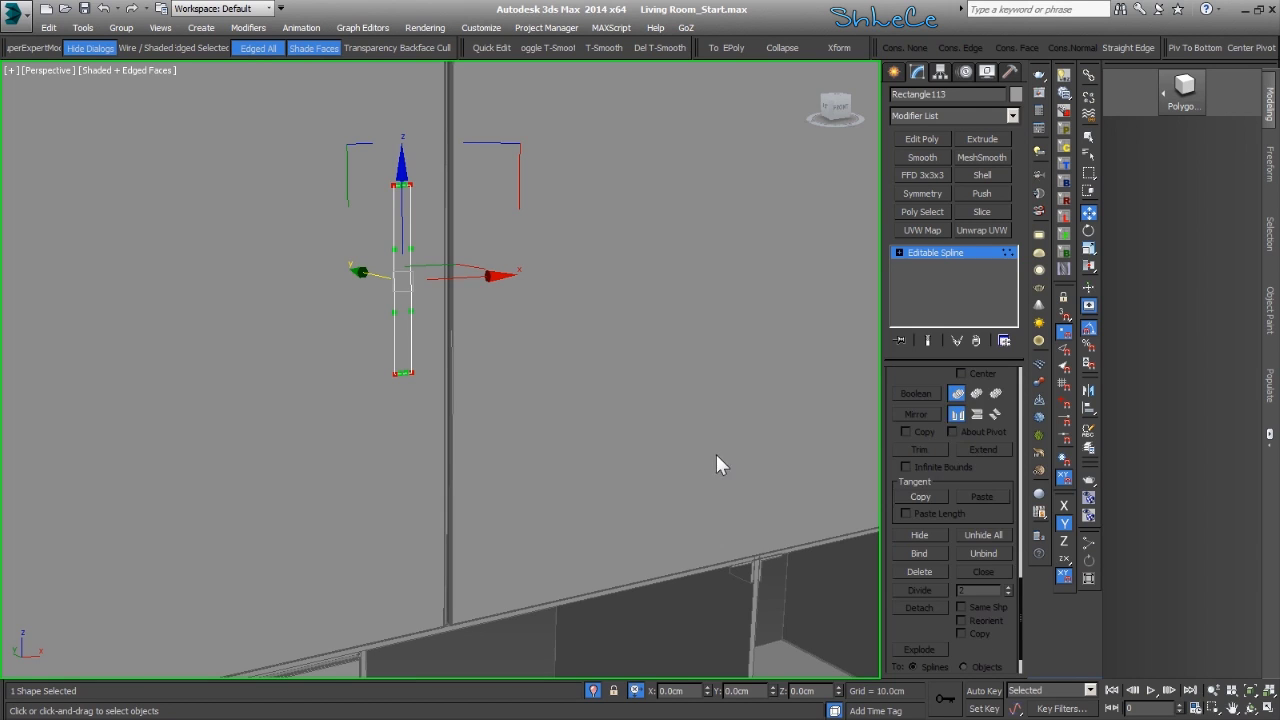
scroll(939, 425, "up", 3)
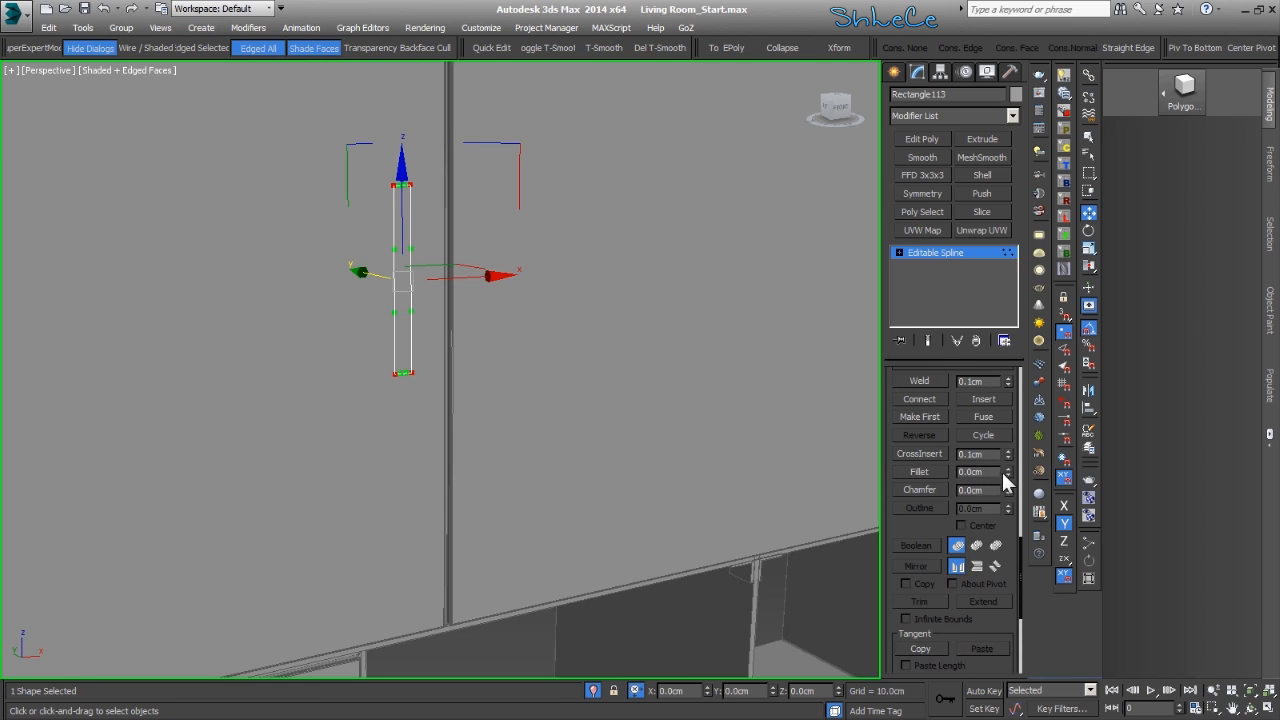
left_click_drag(1004, 472, 1004, 440)
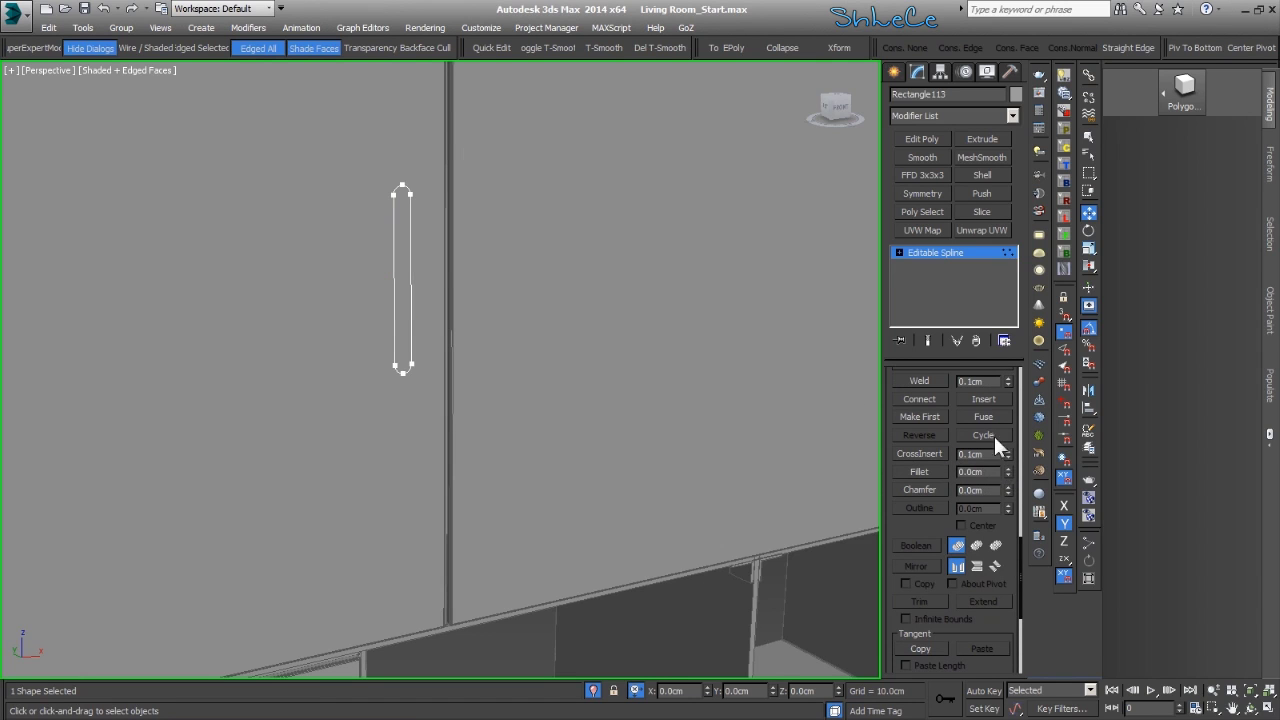
Weld all of the handle spline's vertices with a 0.1 cm threshold and exit vertex editing
left_click(899, 253)
left_click(928, 265)
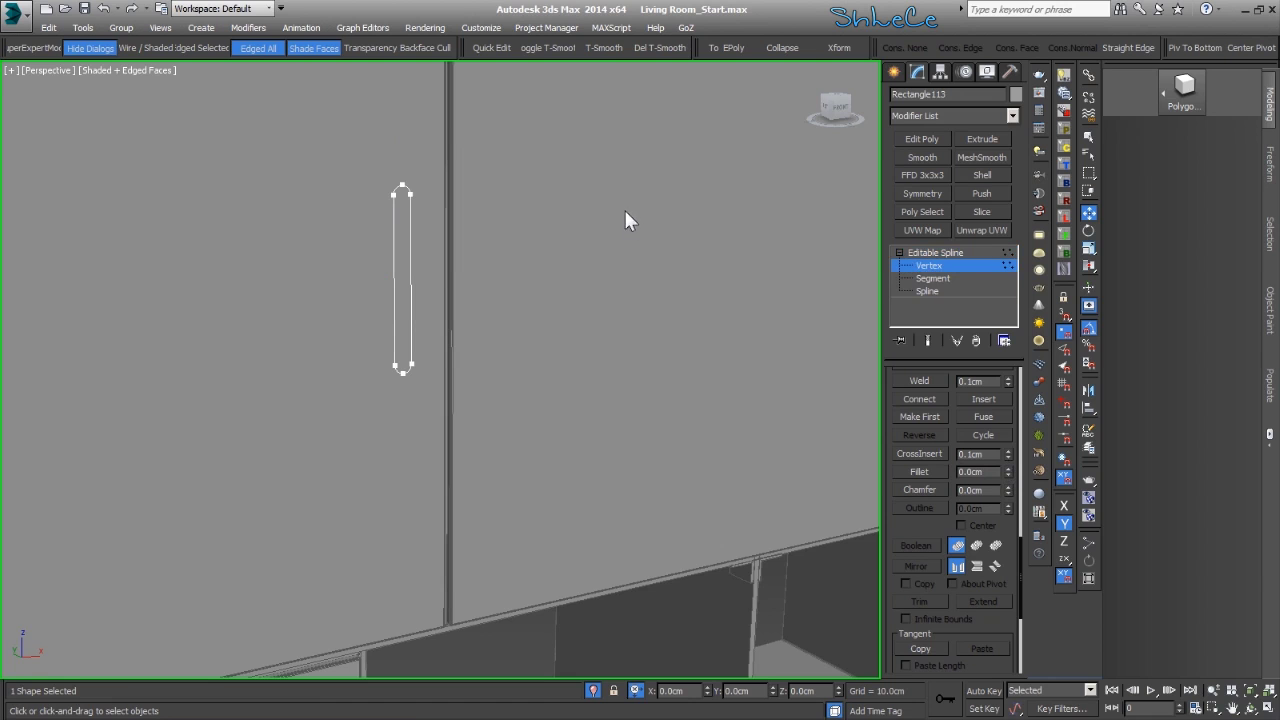
left_click_drag(246, 443, 225, 487)
scroll(921, 530, "up", 3)
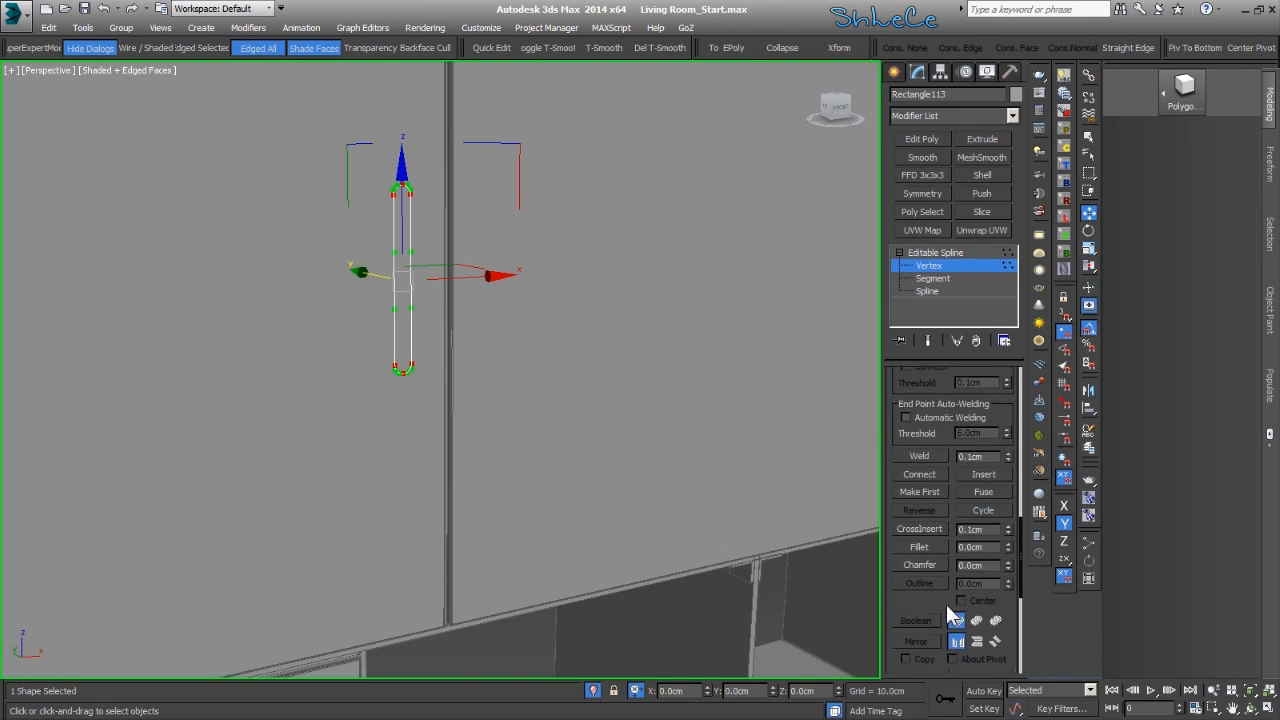
left_click(912, 462)
middle_click_drag(581, 413, 698, 370, "alt")
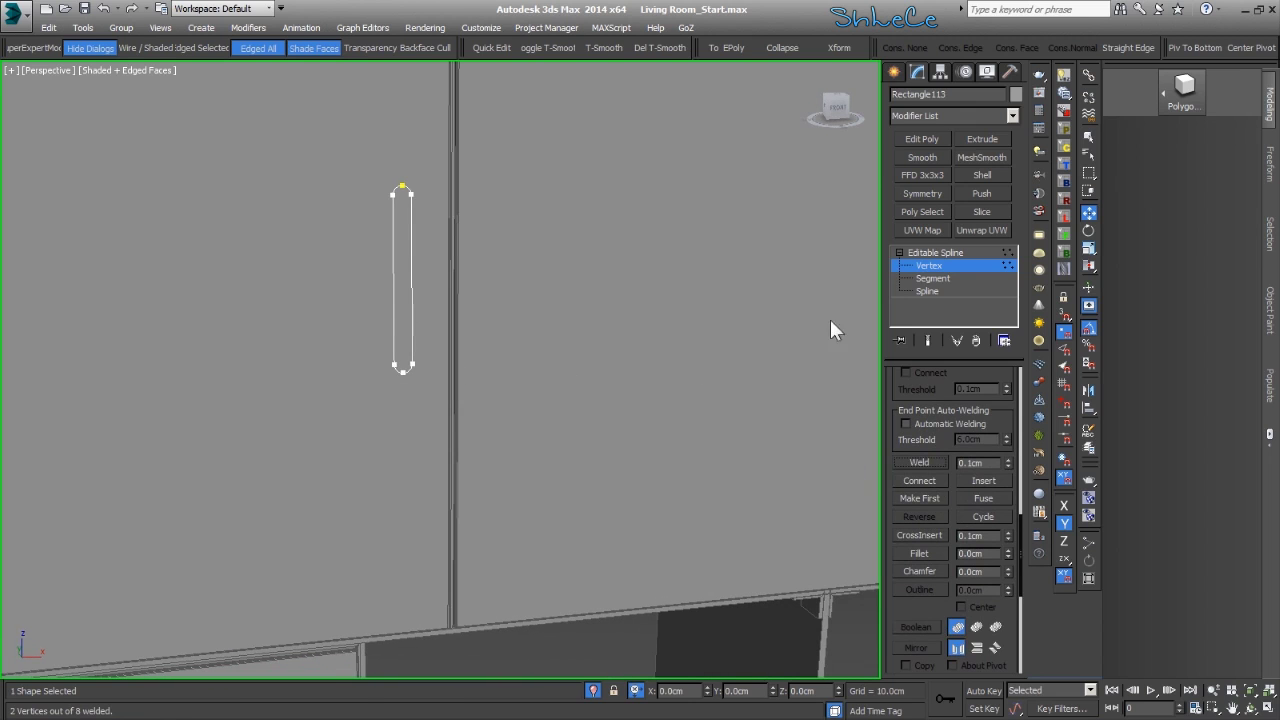
left_click(929, 266)
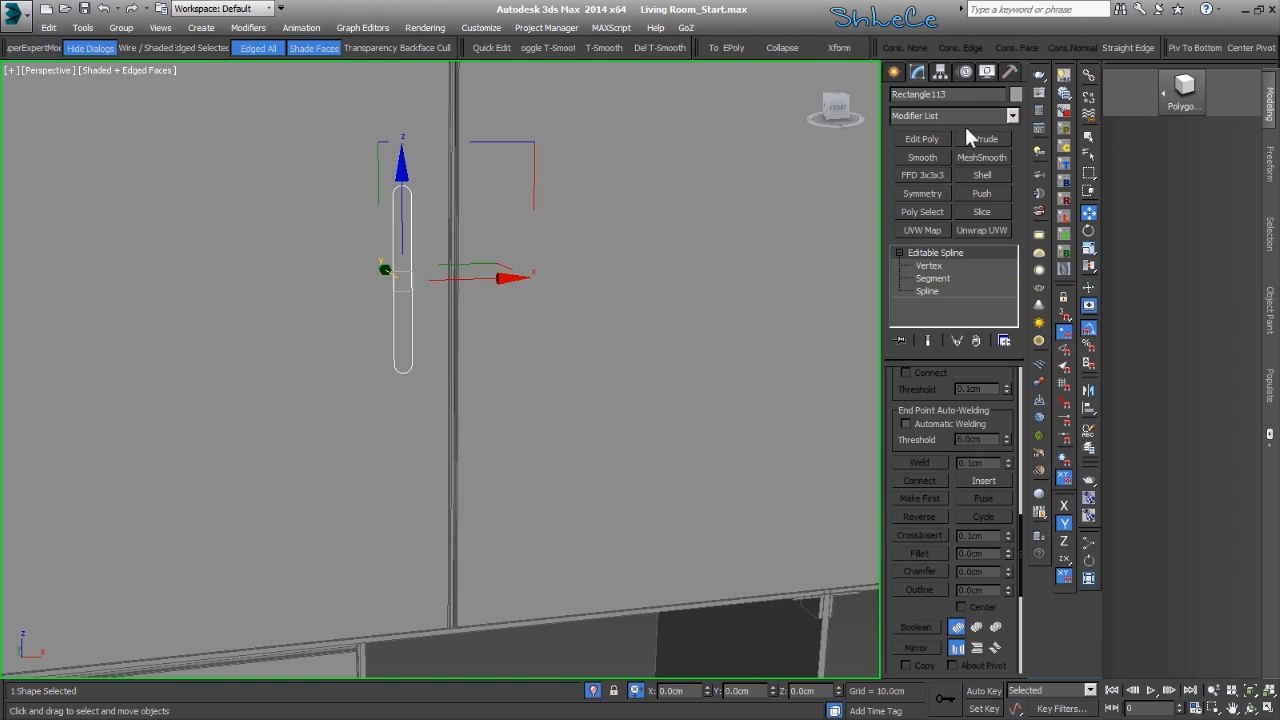
Apply an Extrude modifier to the rounded handle outline with an amount of 1 cm
left_click(962, 115)
left_click(959, 110)
left_click(982, 139)
middle_click_drag(612, 333, 739, 366, "alt")
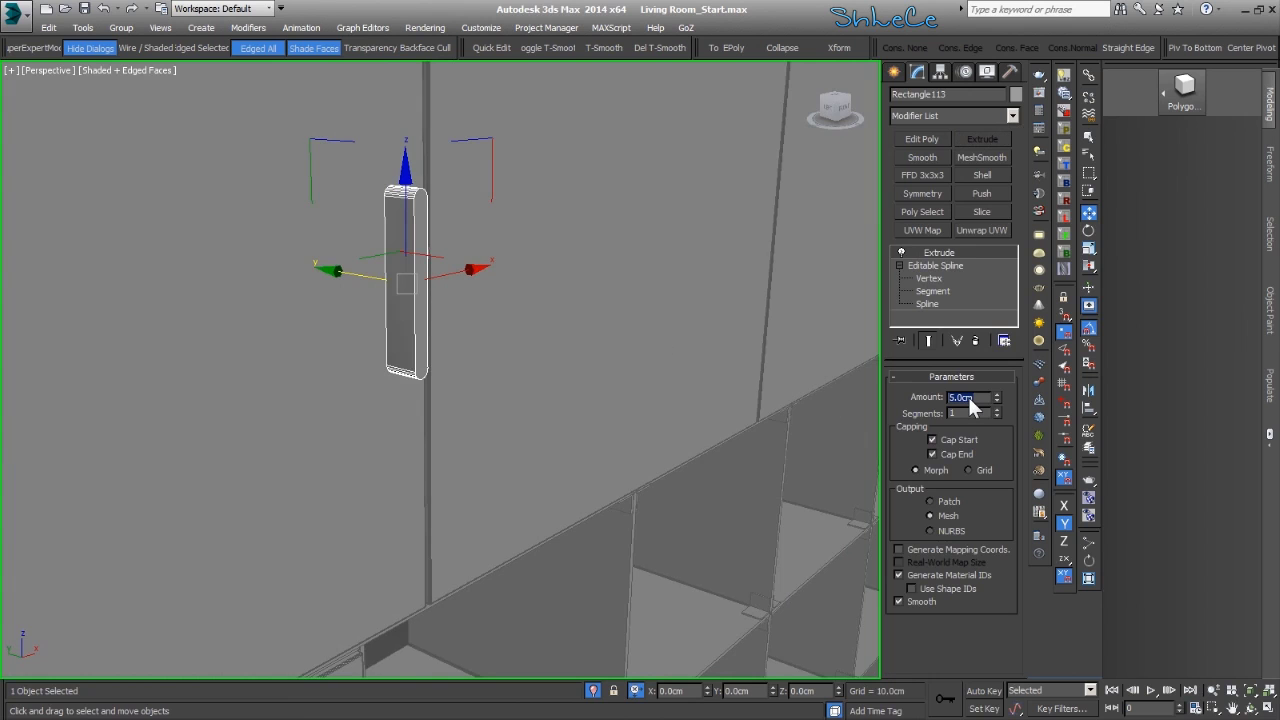
type("1")
key("Return")
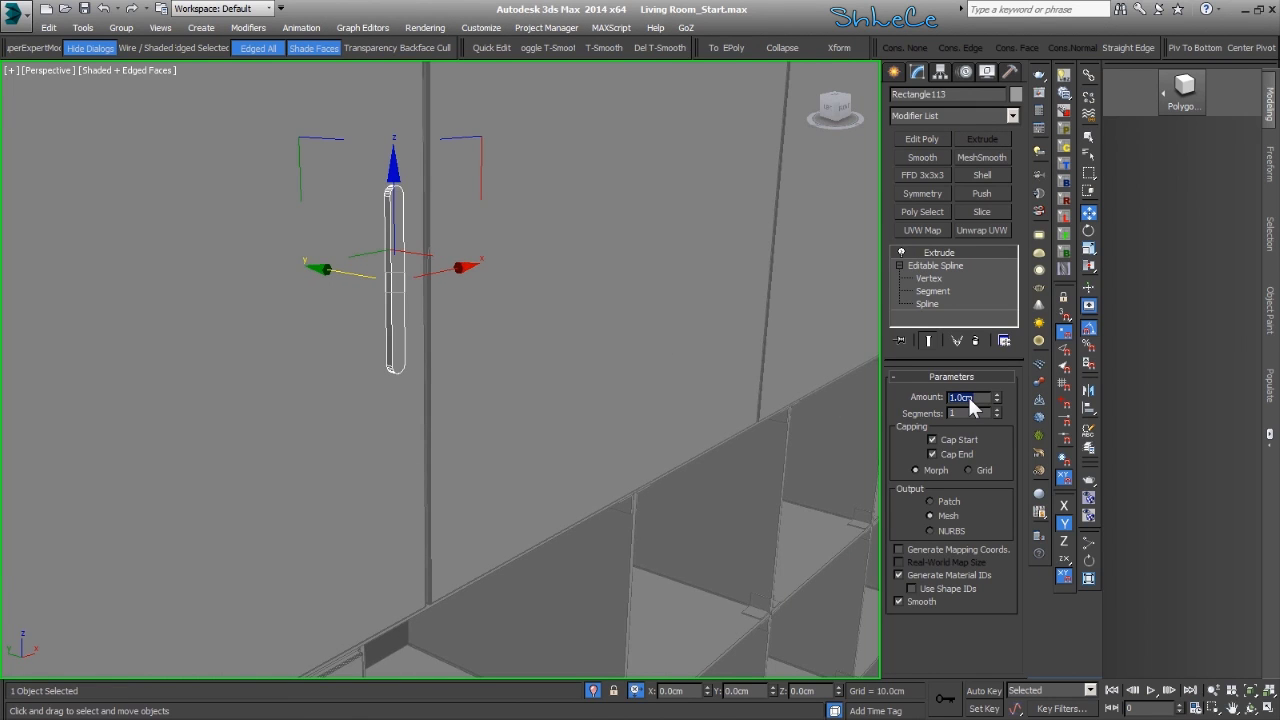
Try a handle extrusion amount of 1.5 cm and view it against the whole cabinet
type(".5")
key("Return")
middle_click_drag(623, 317, 575, 395, "alt")
scroll(504, 339, "down", 6)
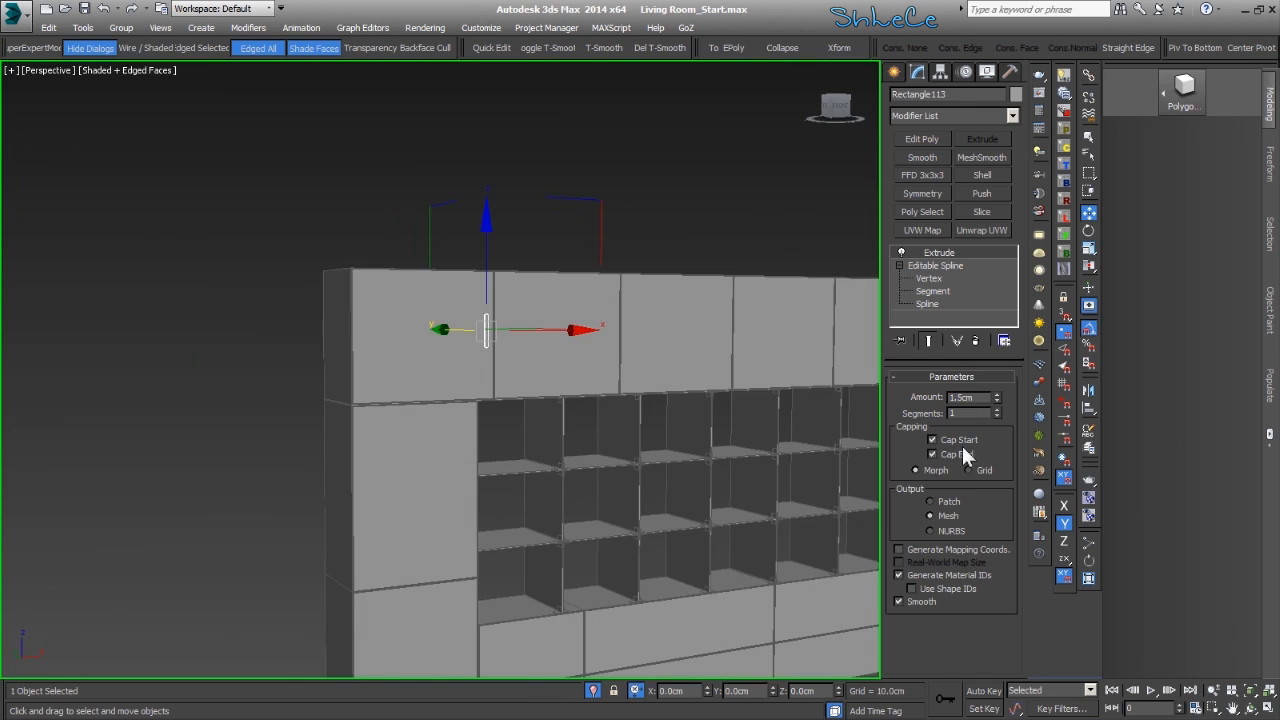
Set the handle's extrusion amount to 2 cm and check its depth up close on the door
double_click(985, 399)
type("2")
key("Return")
middle_click_drag(535, 275, 490, 312, "alt")
scroll(500, 316, "up", 10)
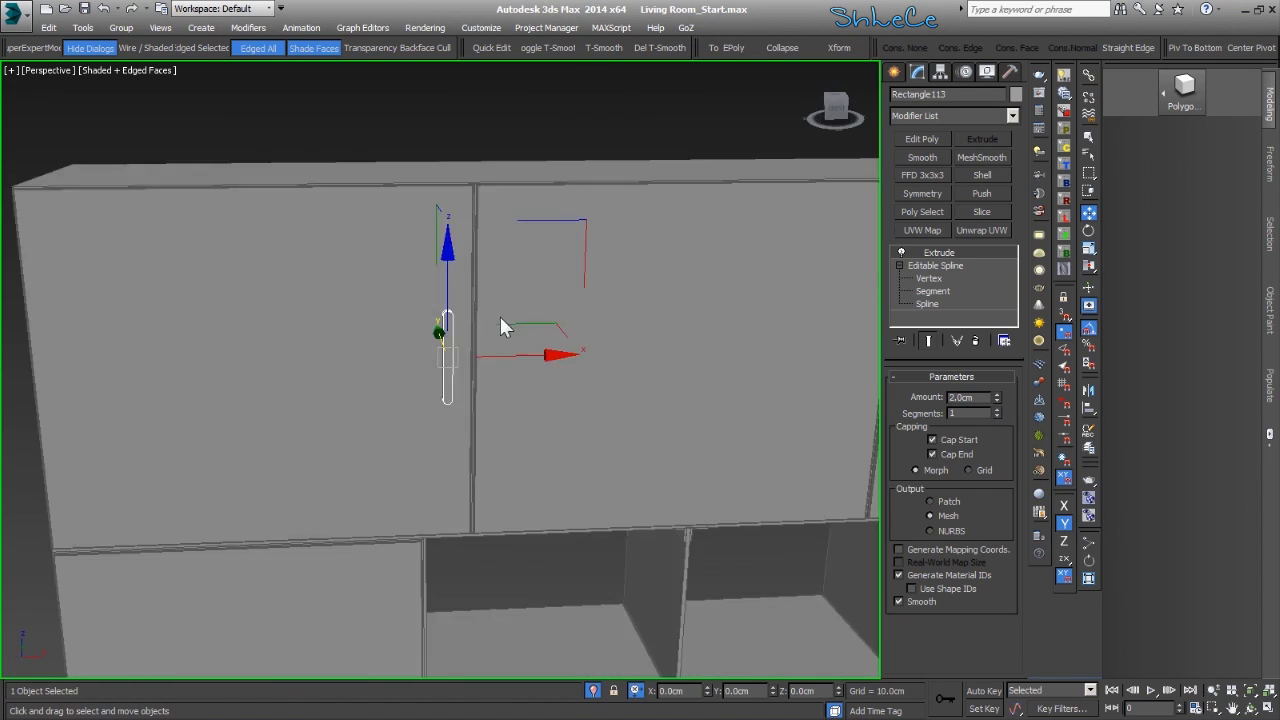
middle_click_drag(436, 367, 488, 361, "alt")
middle_click_drag(280, 472, 390, 402)
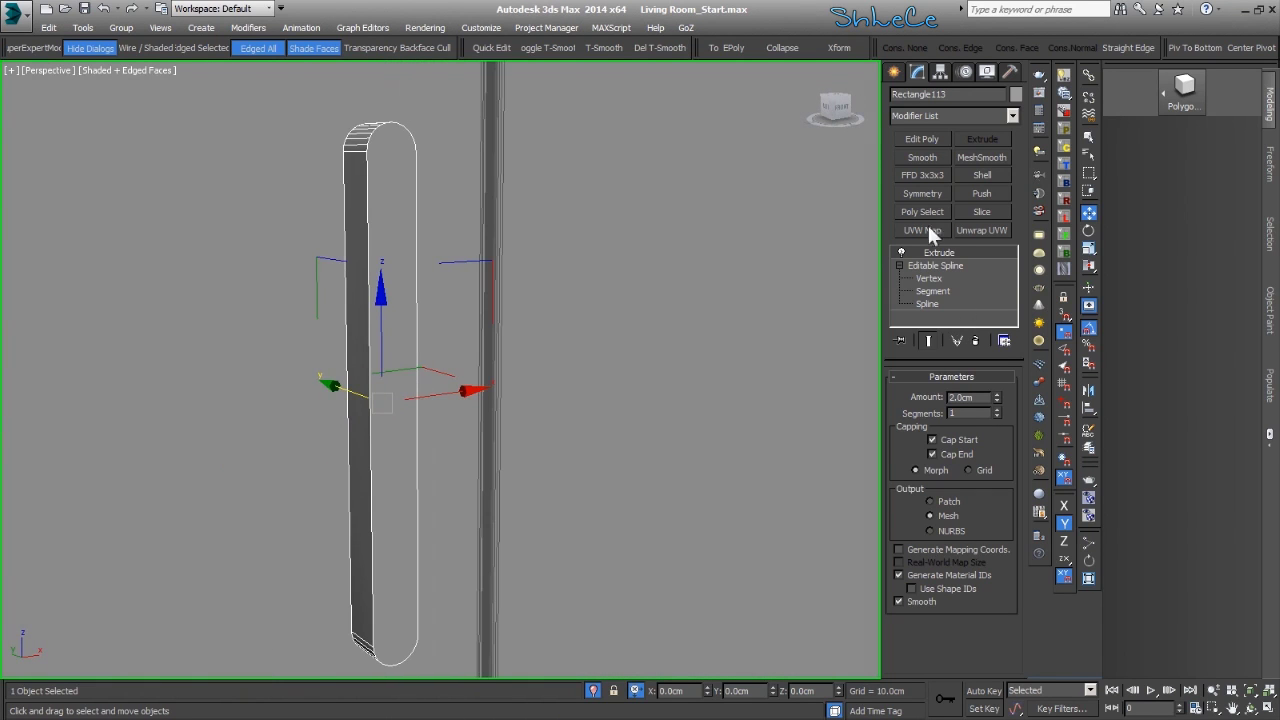
Add an Edit Poly modifier to the handle and convert the front face selection into its outline edges
left_click(920, 141)
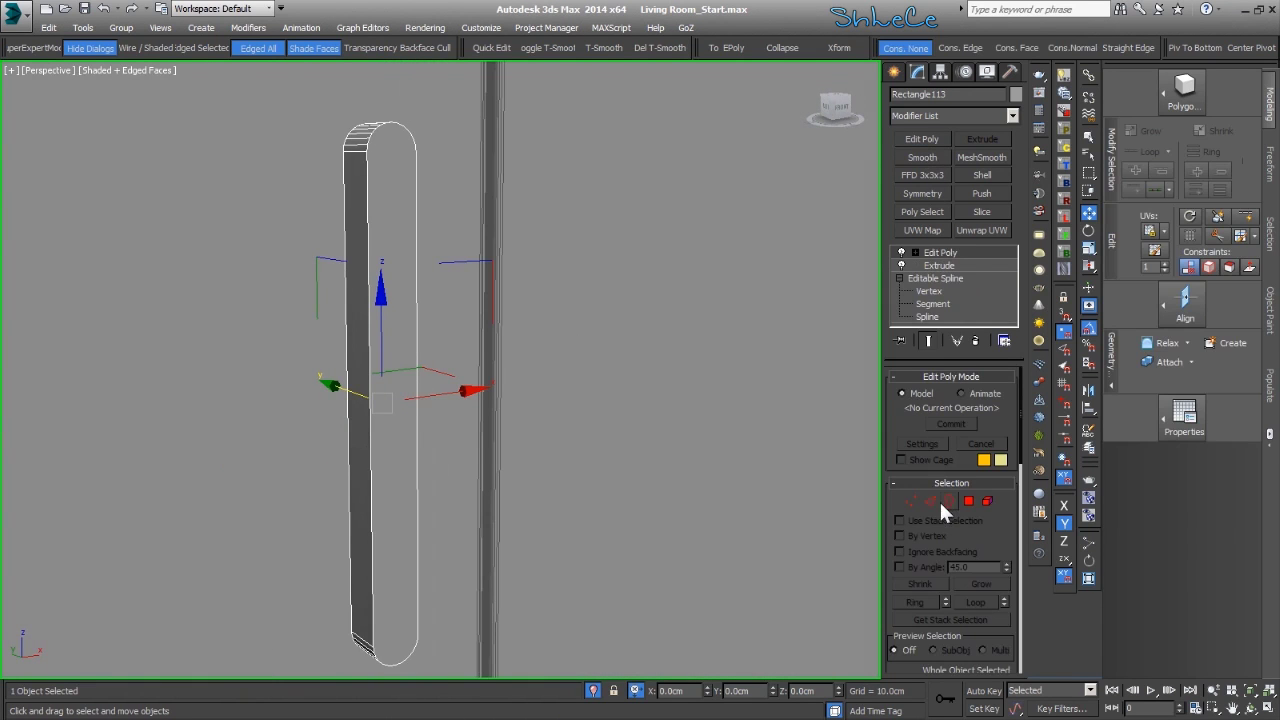
left_click(964, 501)
left_click(394, 200)
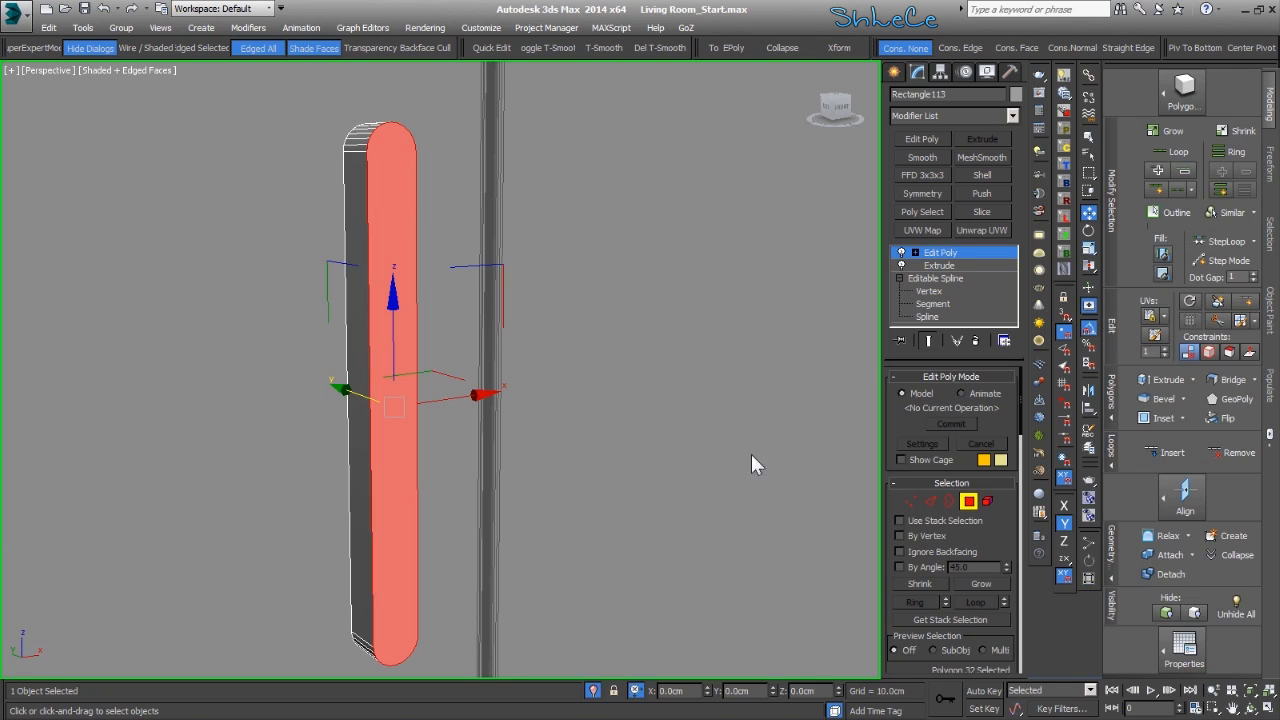
left_click(929, 502, "ctrl")
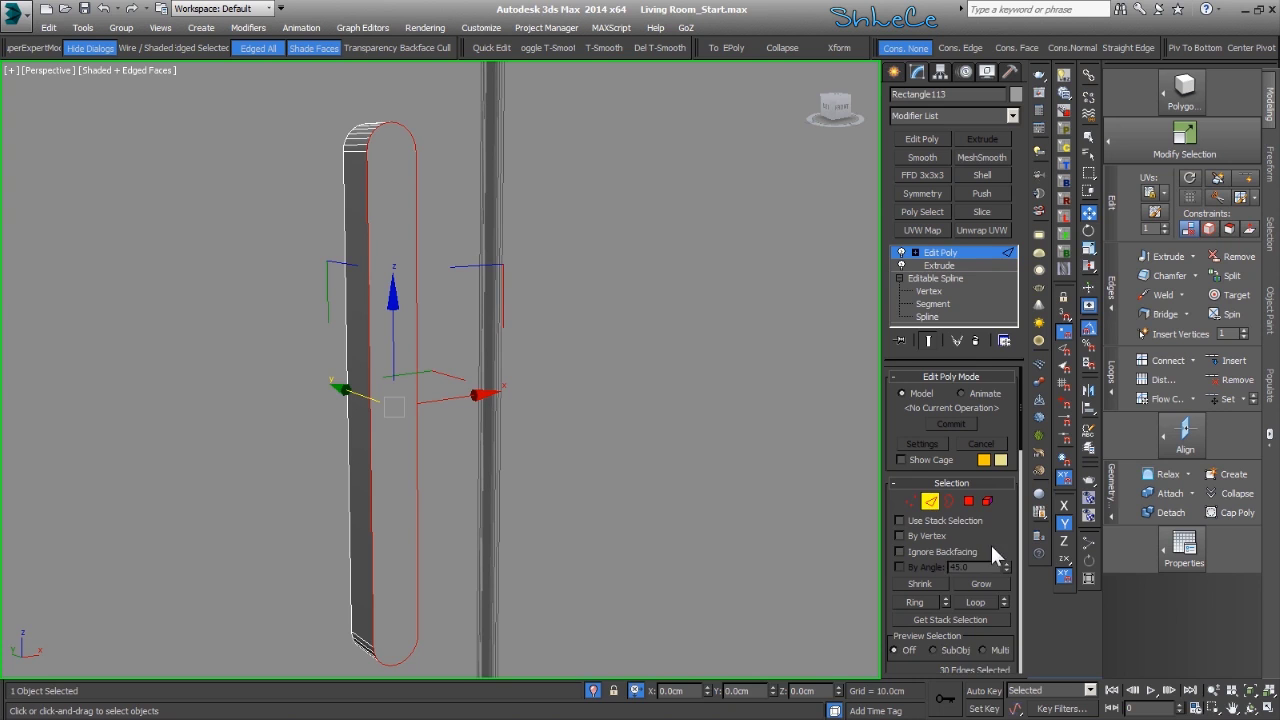
scroll(990, 542, "down", 1)
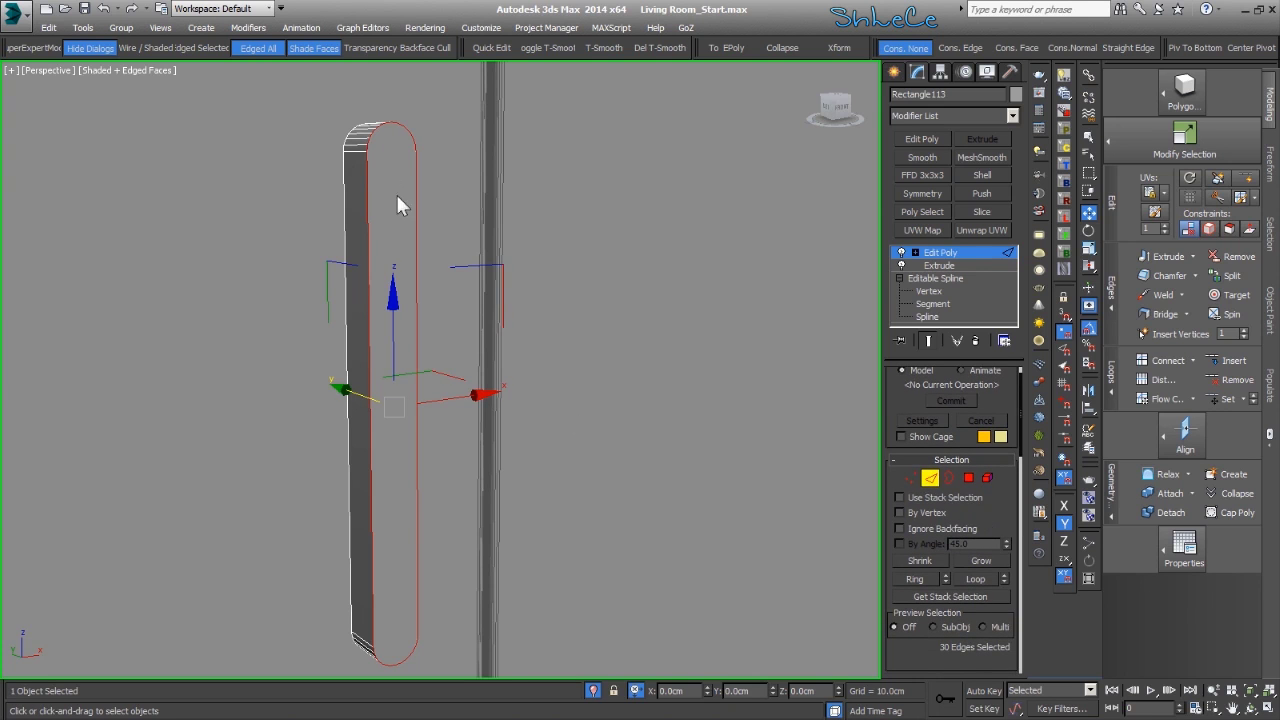
Chamfer the handle's front outline edges slightly and exit edge editing
key("z")
middle_click_drag(493, 403, 481, 348, "alt")
scroll(481, 348, "up", 5)
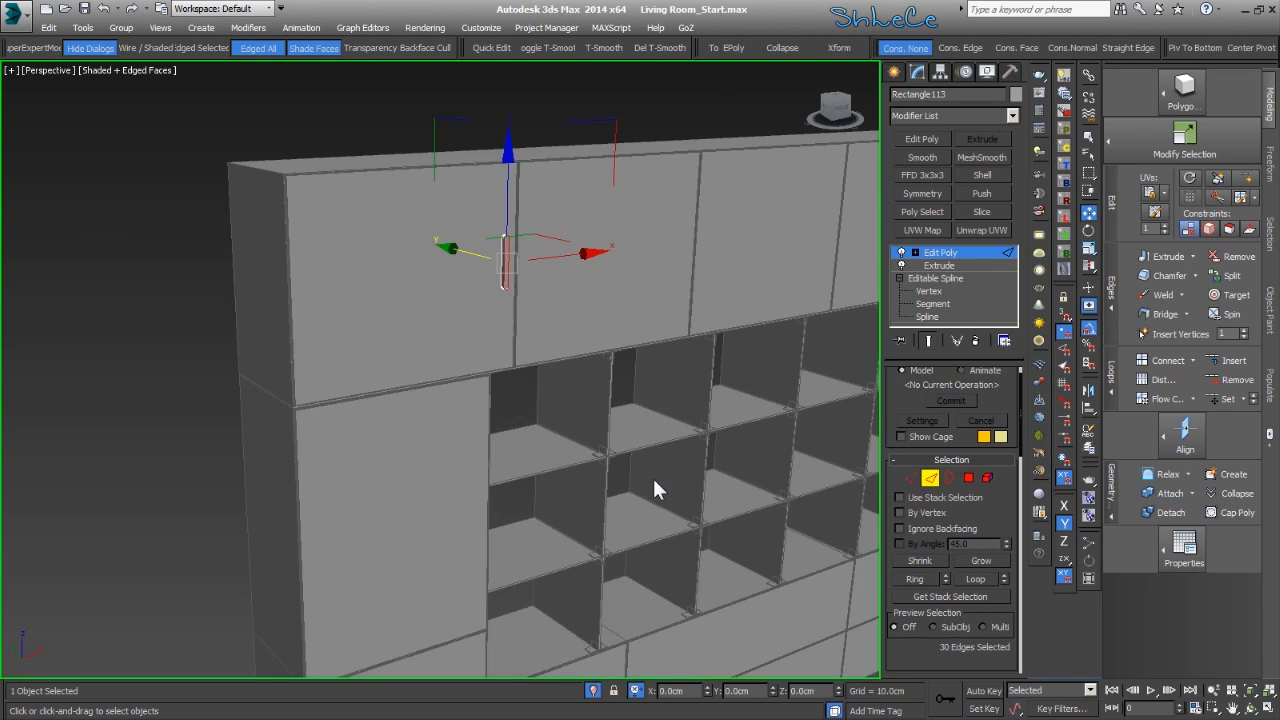
left_click(485, 592)
scroll(502, 264, "up", 8)
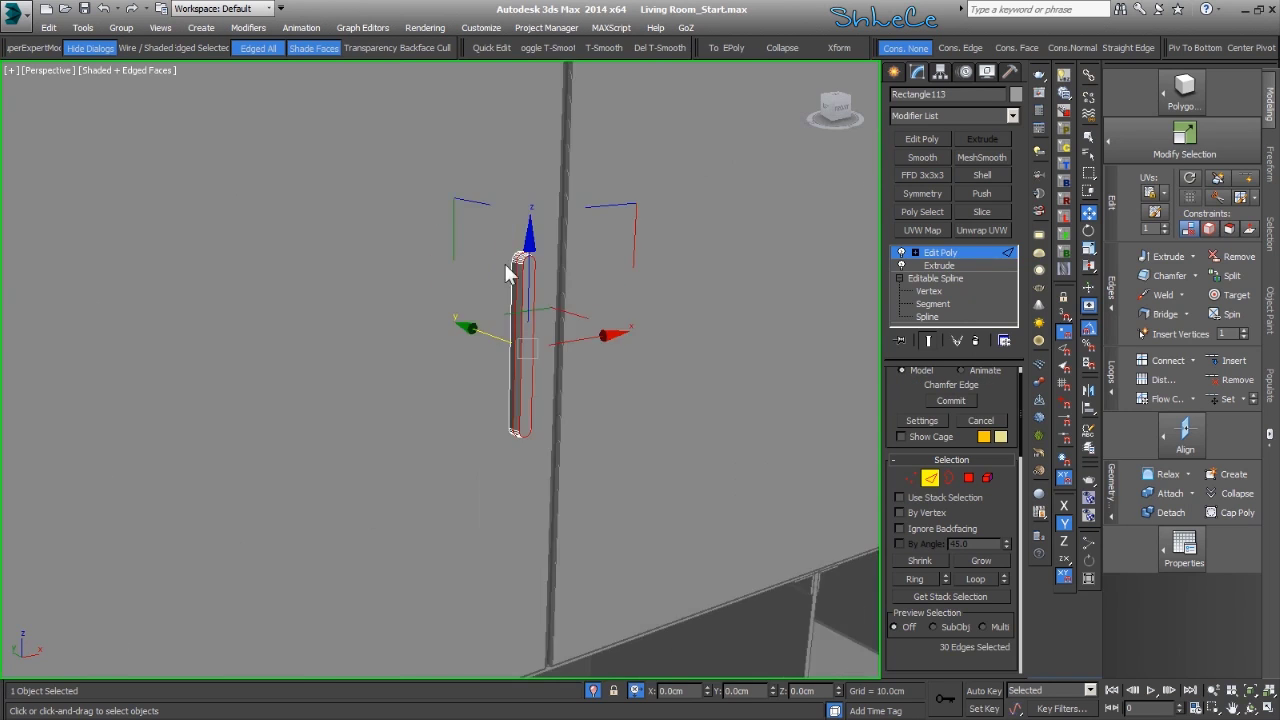
right_click(707, 239)
mouse_move(704, 237)
left_mouse_down()
mouse_move(704, 223)
mouse_move(705, 255)
mouse_move(706, 239)
left_mouse_up()
left_click(950, 401)
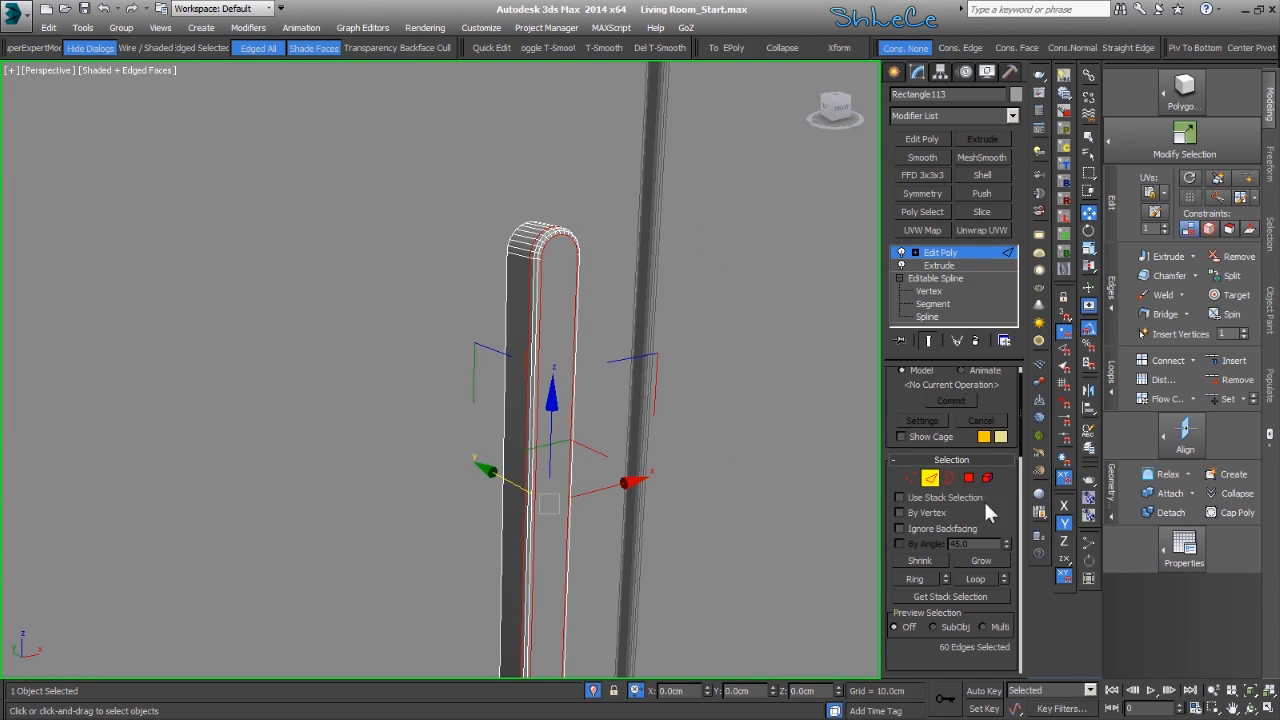
left_click(930, 478)
In the front view, instance the handle horizontally onto the second upper door, across the gap from the first handle
middle_click_drag(769, 468, 436, 256)
scroll(438, 260, "down", 5)
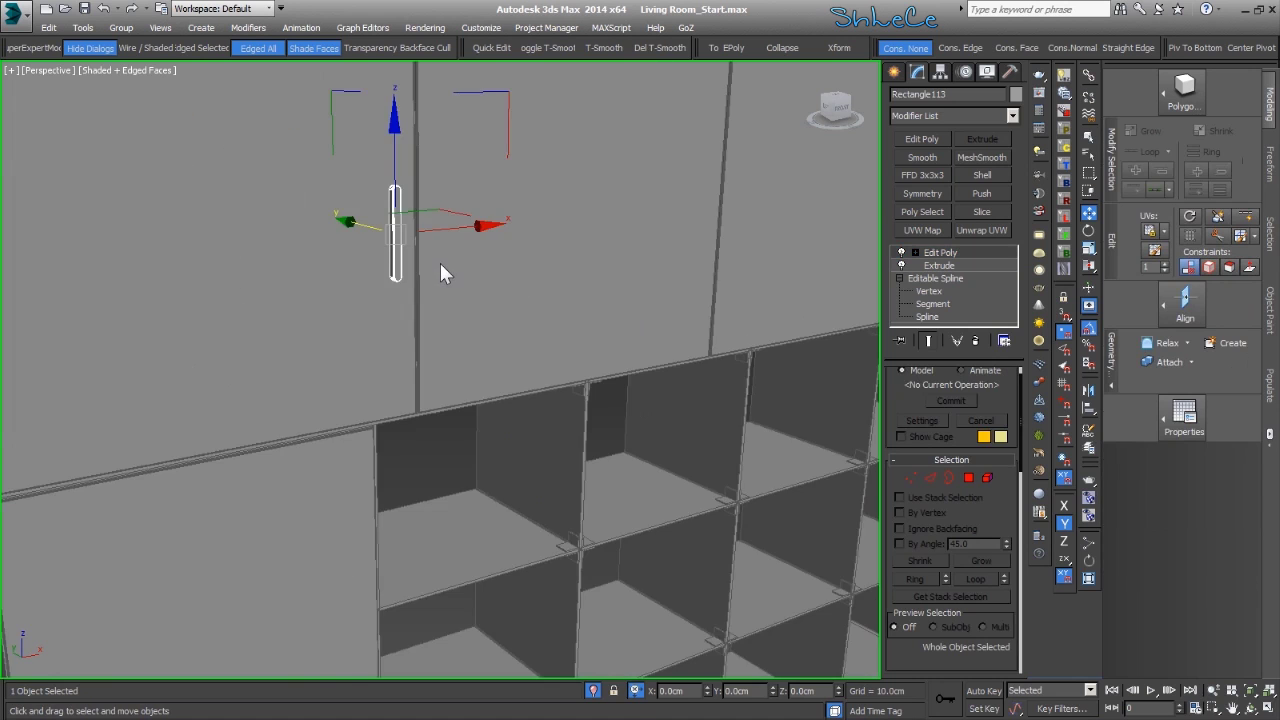
scroll(440, 267, "down", 5)
key("f")
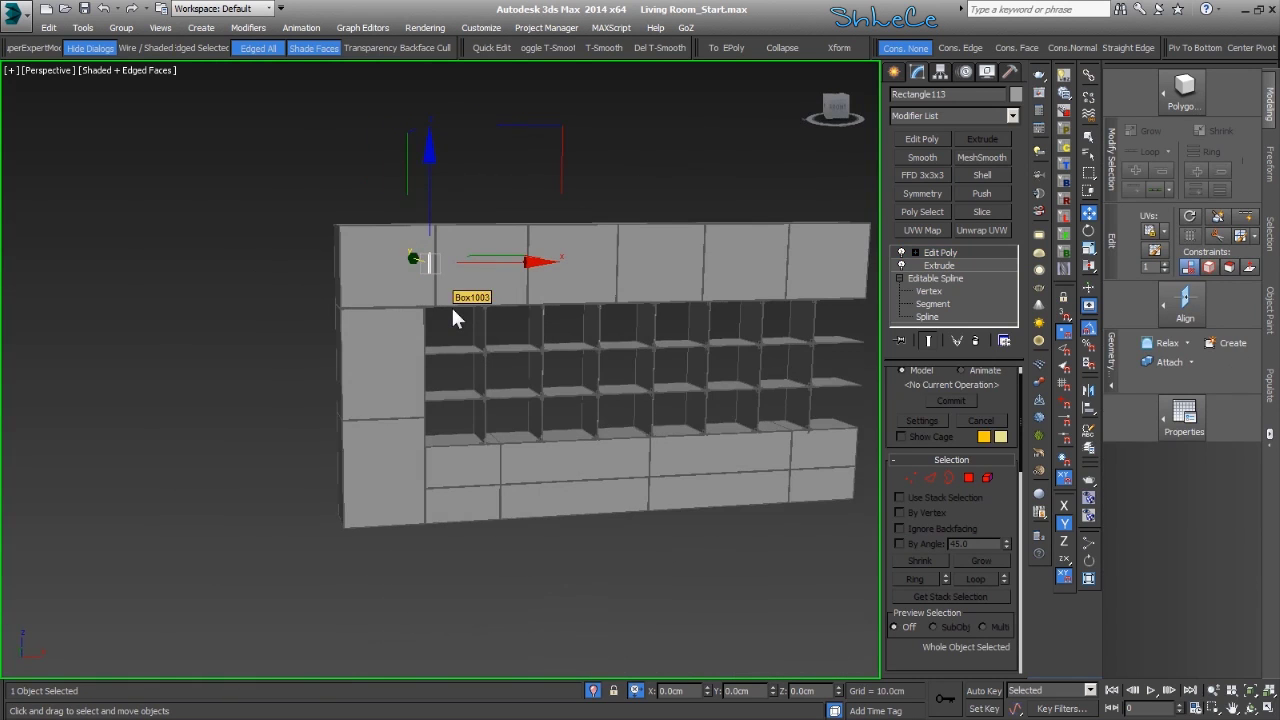
key("z")
scroll(452, 318, "down", 6)
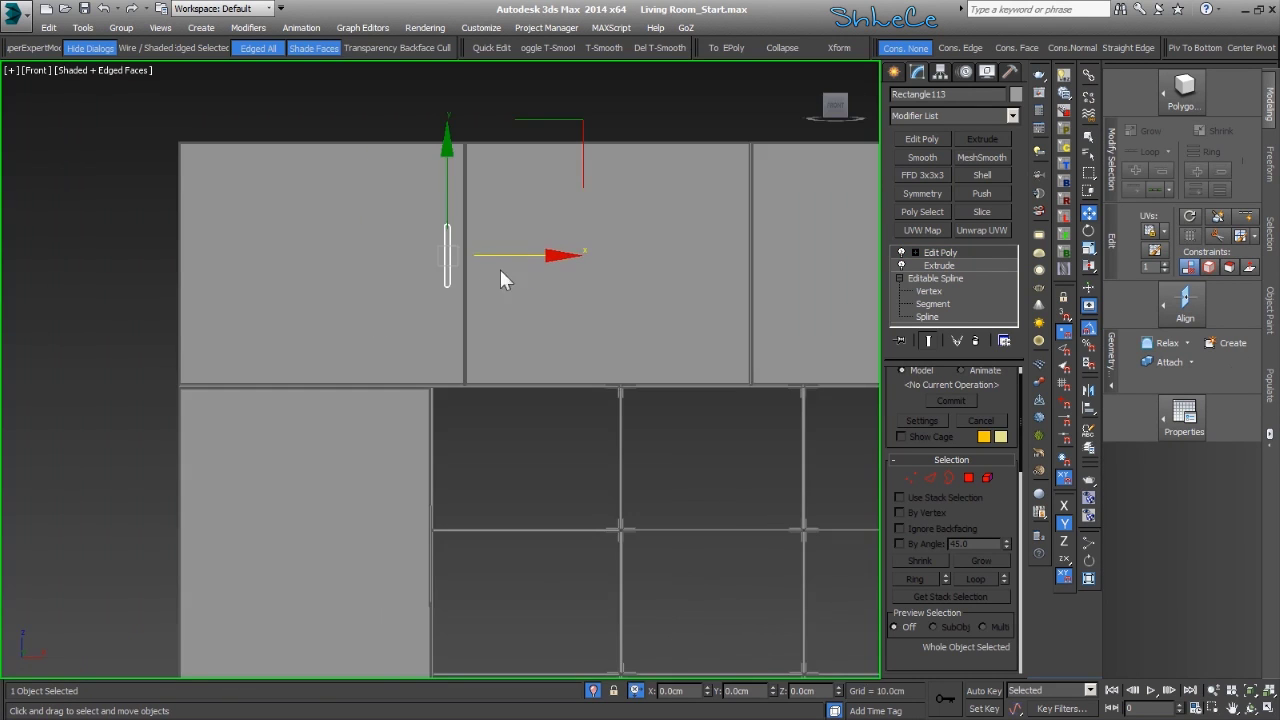
mouse_move(514, 252)
left_mouse_down("shift")
mouse_move(555, 253)
mouse_move(533, 252)
left_mouse_up("shift")
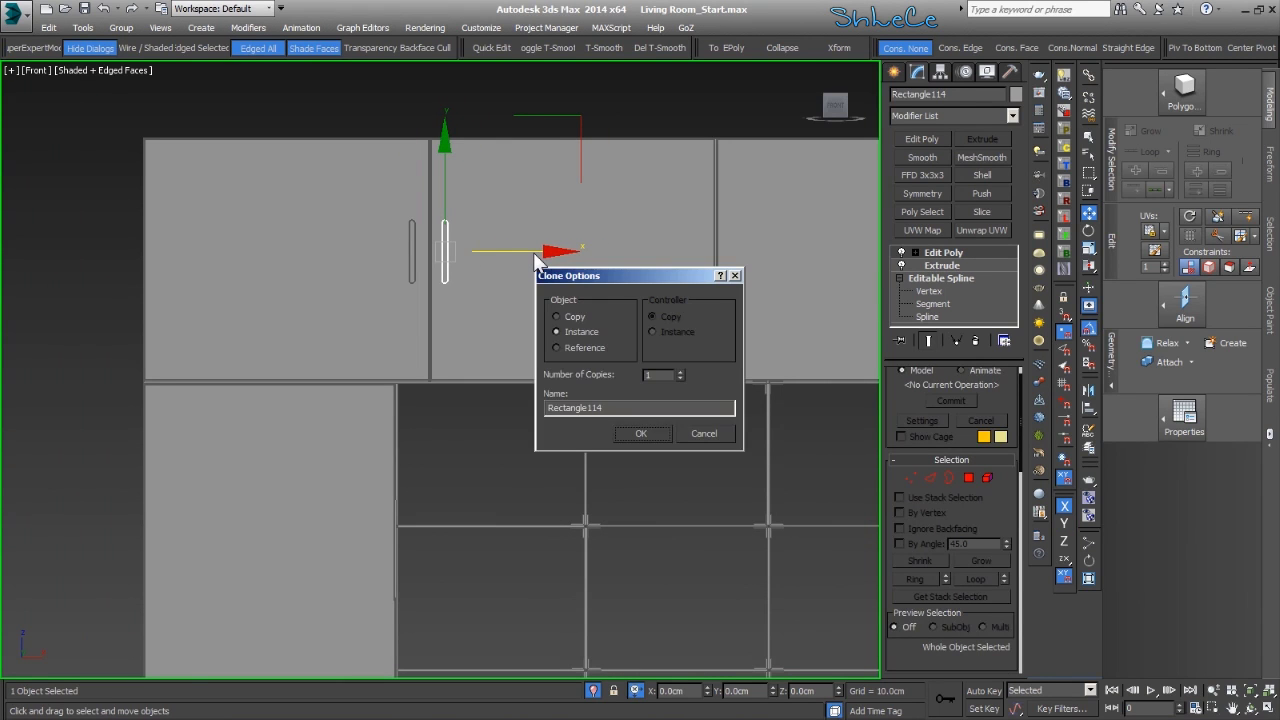
key("Return")
Instance the pair of handles onto the remaining upper doors, one pair around every second door gap
middle_click_drag(543, 320, 431, 336)
mouse_move(424, 253)
left_mouse_down("shift")
mouse_move(866, 253)
mouse_move(856, 264)
left_mouse_up("shift")
key("Return")
middle_click_drag(648, 286, 245, 323)
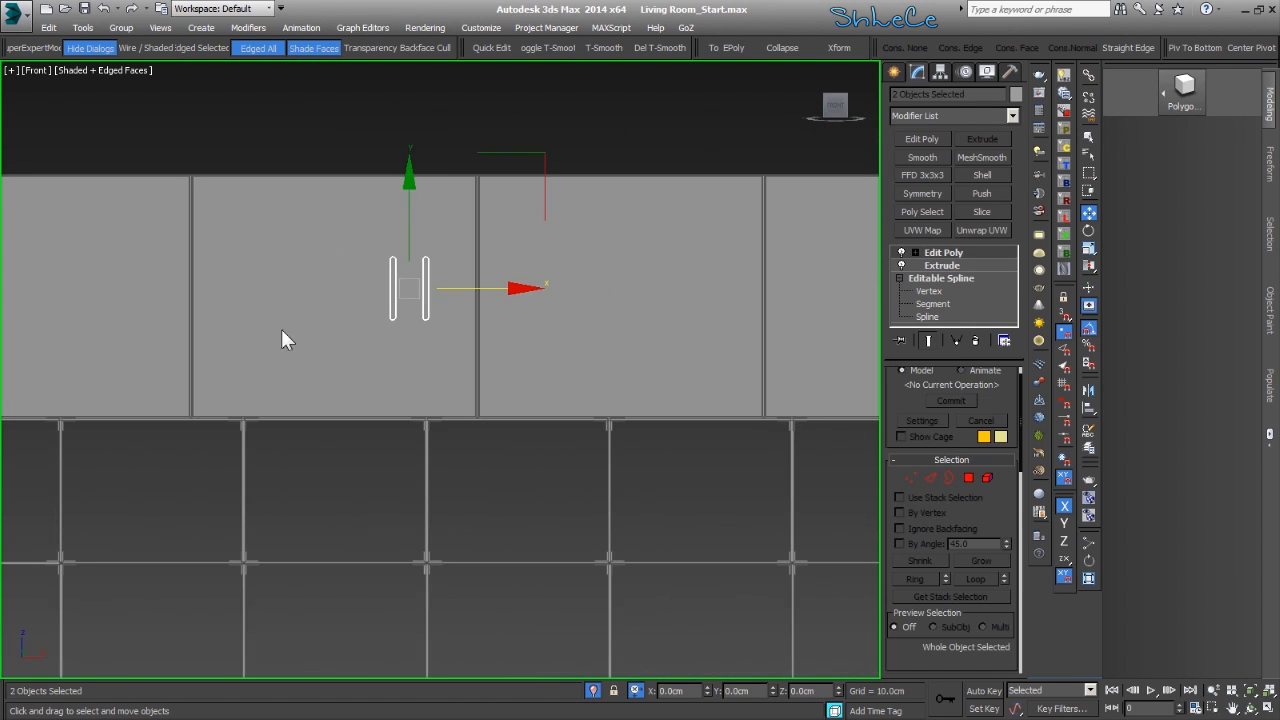
left_click_drag(494, 290, 746, 305)
scroll(561, 287, "down", 5)
scroll(623, 288, "up", 3)
key("Return")
mouse_move(486, 313)
middle_mouse_down()
mouse_move(638, 195)
mouse_move(611, 198)
middle_mouse_up()
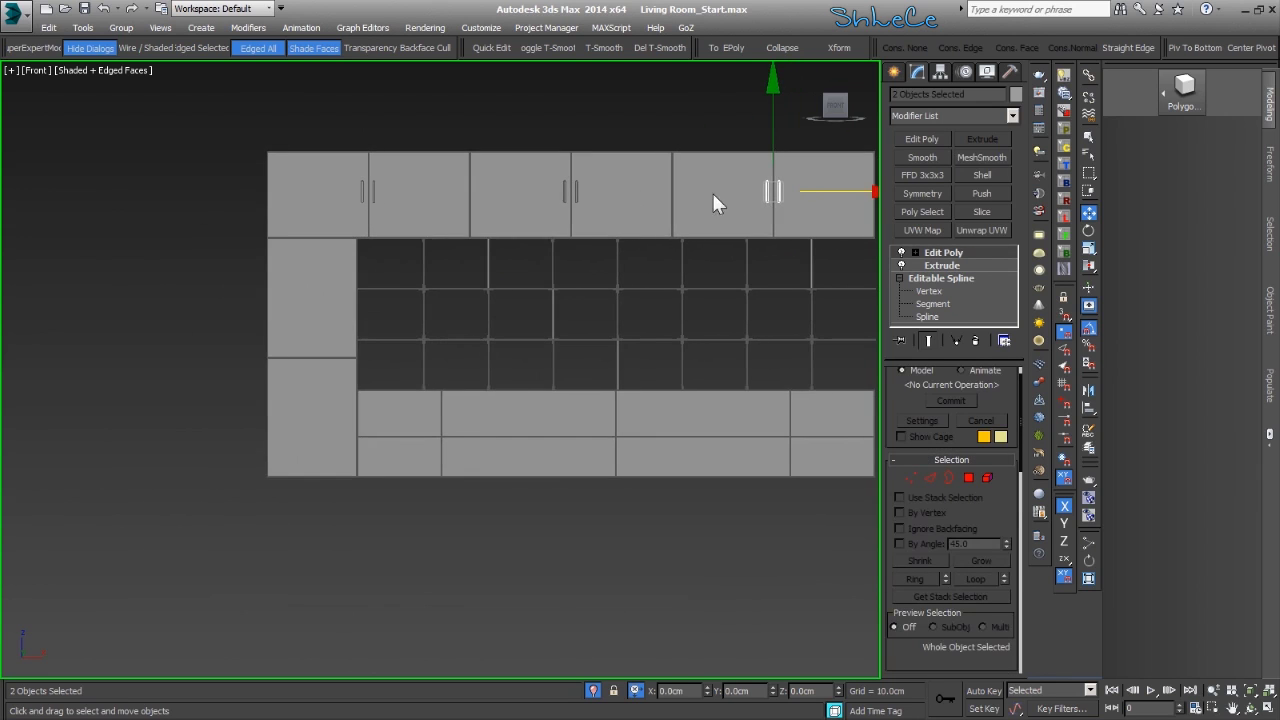
Instance single handles onto the inner edges of both tall side doors, removing the surplus handle of the copied pair
middle_click_drag(858, 150, 783, 187)
mouse_move(764, 94)
left_mouse_down()
mouse_move(830, 160)
mouse_move(447, 322)
mouse_move(411, 292)
mouse_move(409, 258)
left_mouse_up()
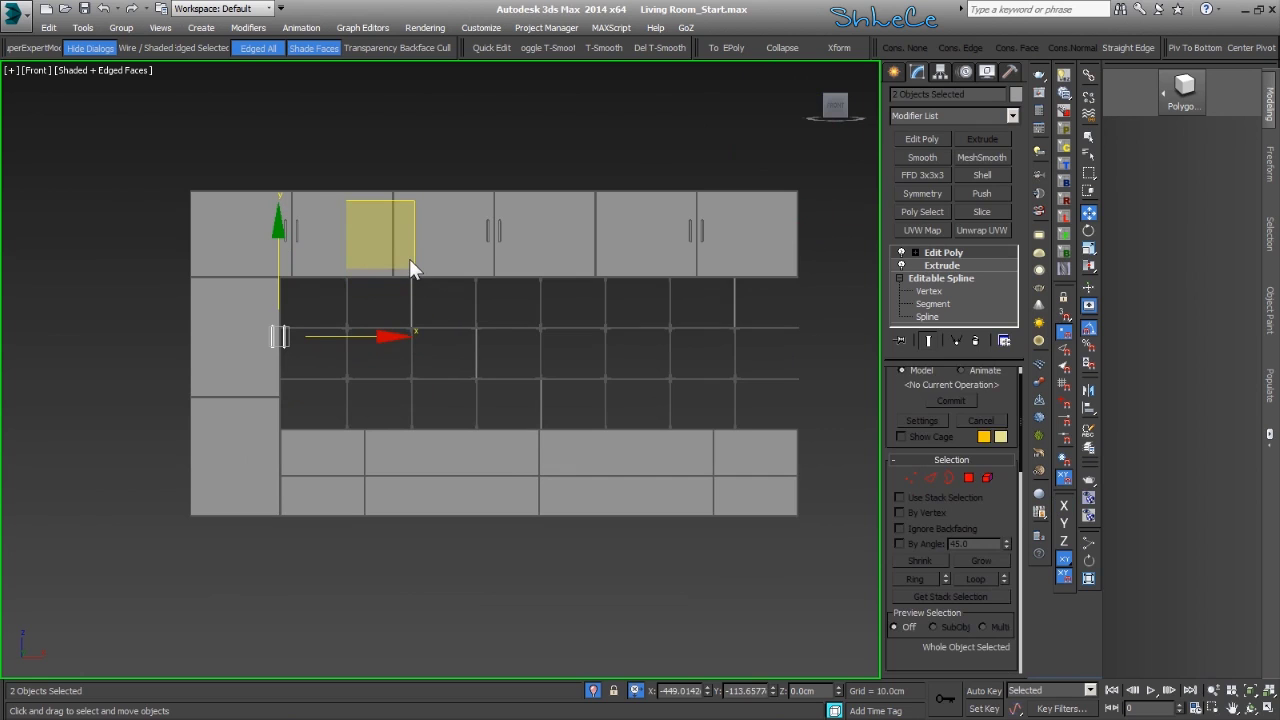
key("Return")
scroll(300, 355, "up", 5)
middle_click_drag(285, 383, 354, 349)
left_click_drag(358, 248, 320, 336)
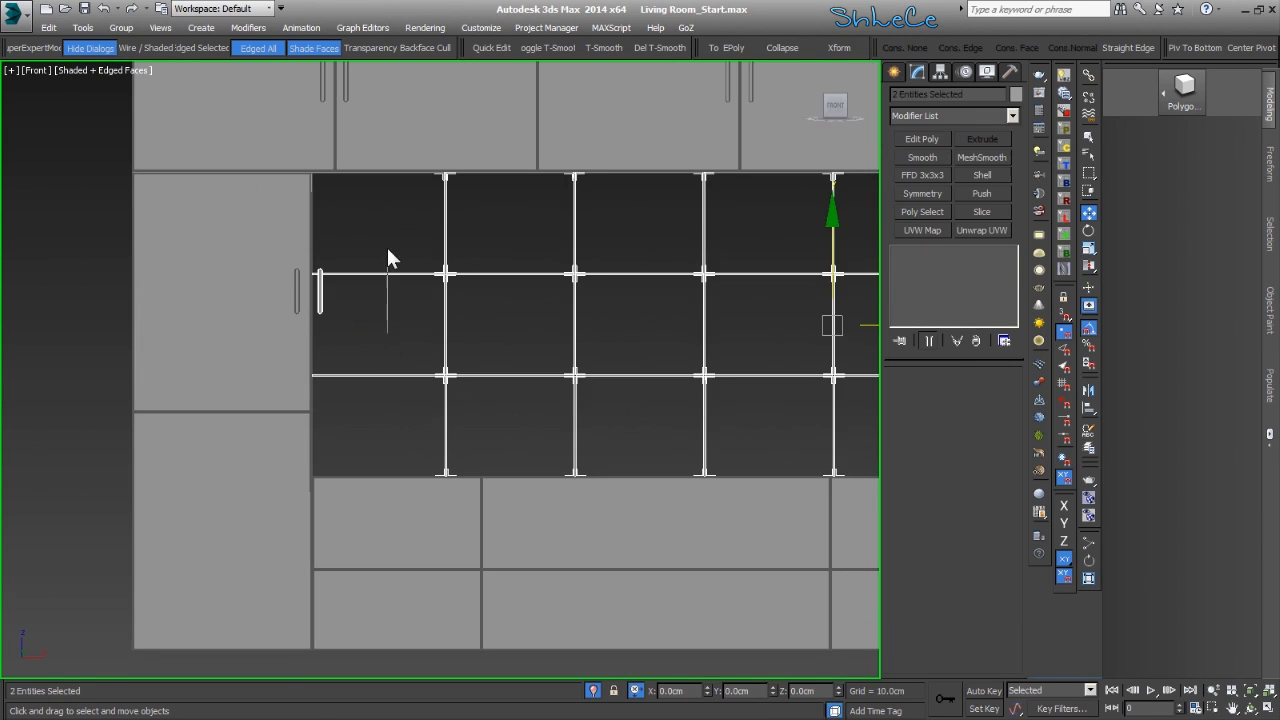
left_click_drag(457, 211, 431, 451)
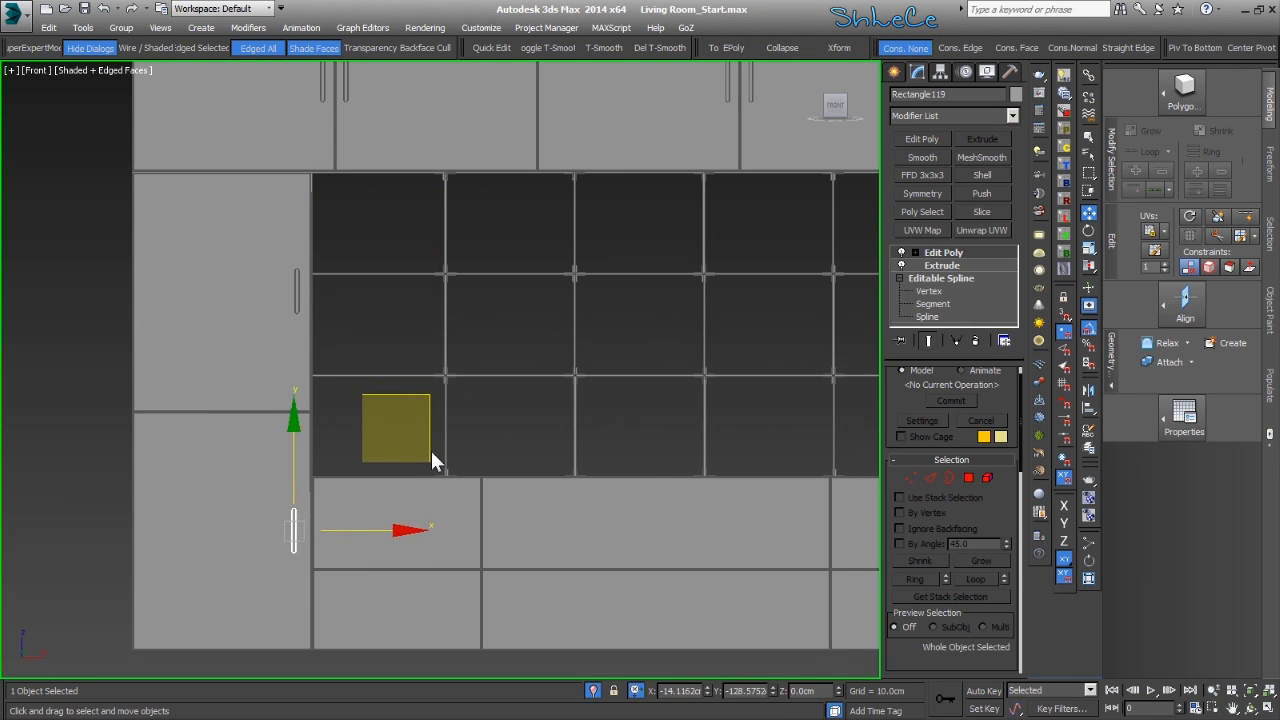
Instance a handle onto the upper wide drawer, rotate it to horizontal and place it centred near the drawer's top edge
middle_click_drag(456, 545, 324, 424)
left_click_drag(299, 313, 567, 281, "shift")
key("Return")
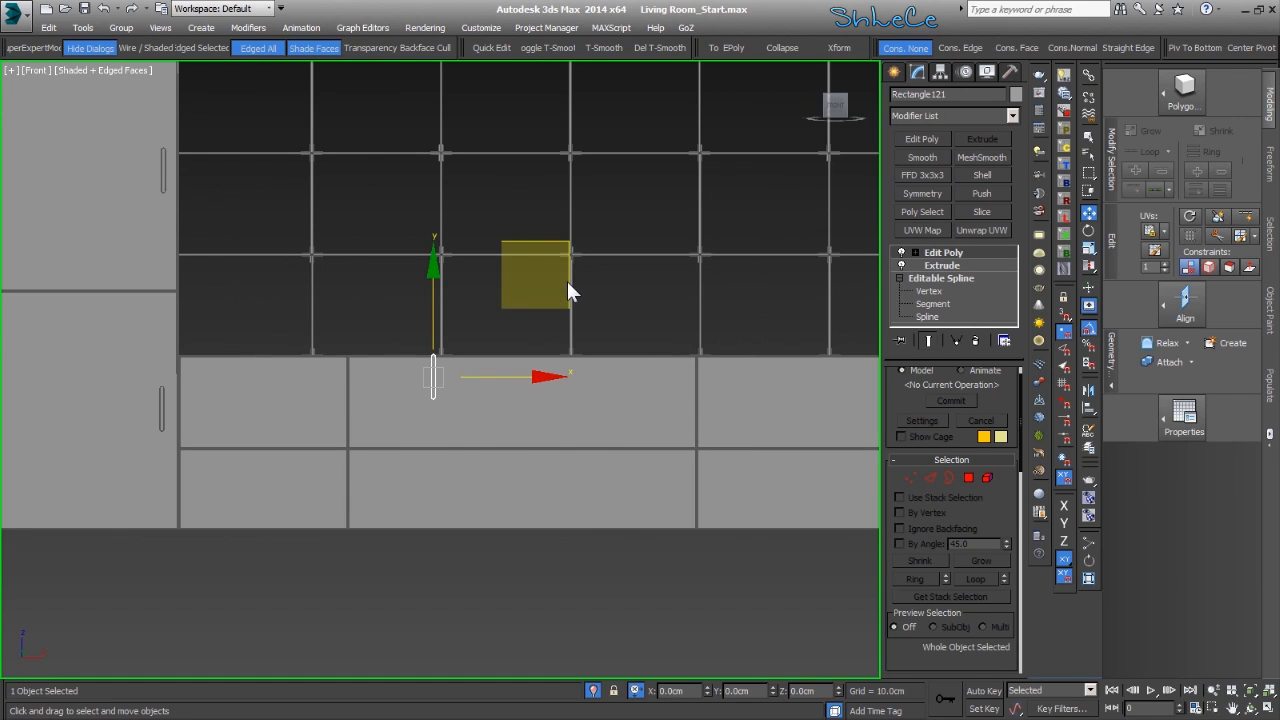
key("e")
left_click_drag(503, 299, 683, 567)
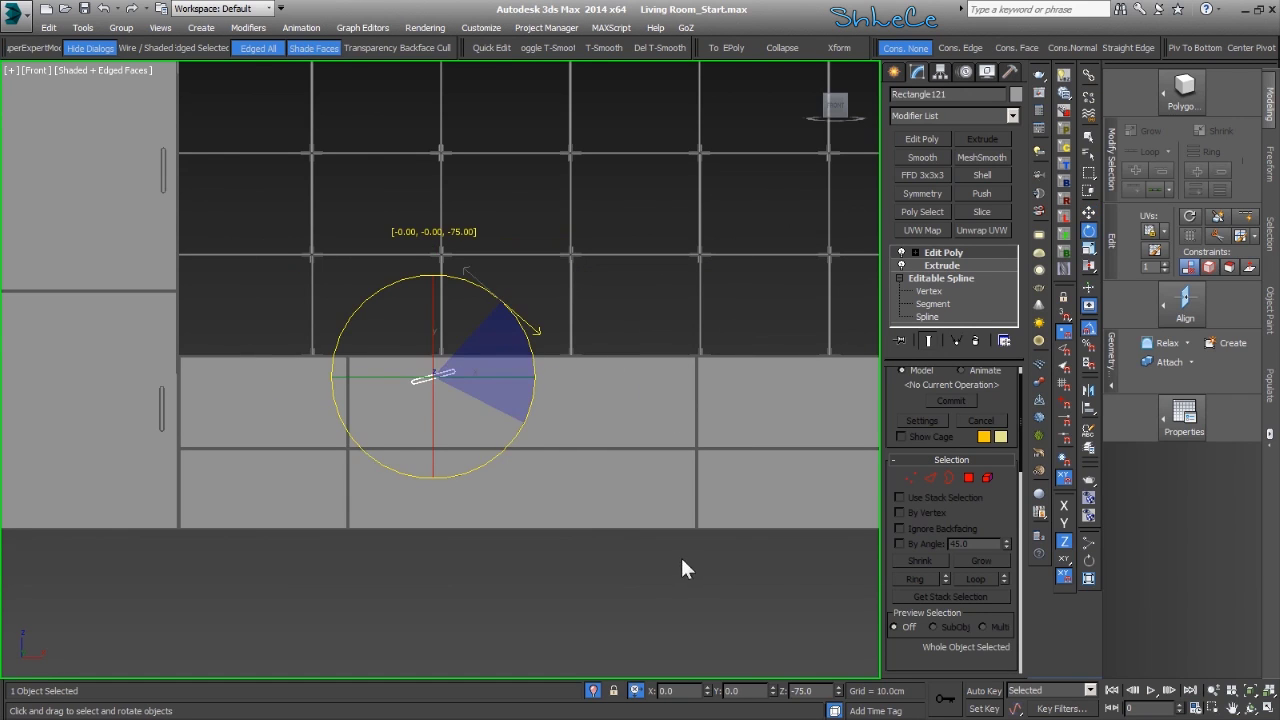
left_click_drag(688, 615, 691, 623)
key("w")
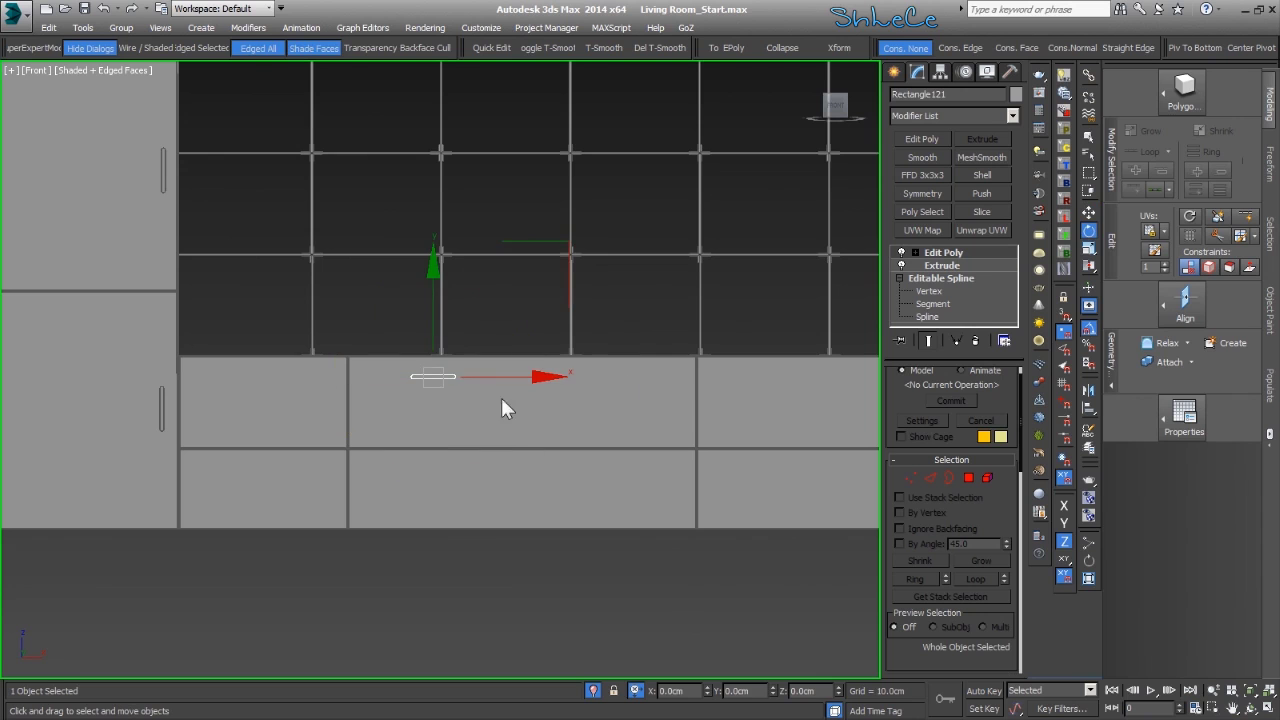
left_click_drag(583, 262, 651, 251)
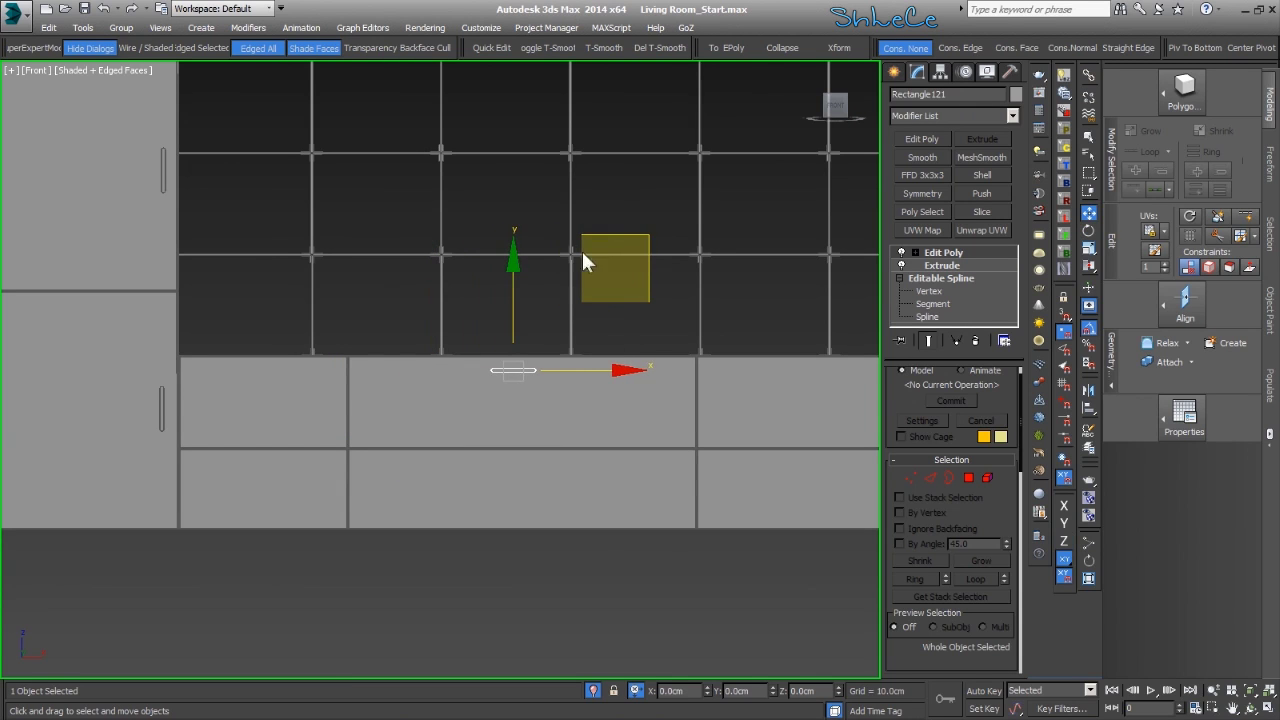
Instance the horizontal handle onto the drawer below, and instance both handles onto the two narrow drawers beside the tall doors
mouse_move(515, 267)
left_mouse_down("shift")
mouse_move(532, 403)
mouse_move(537, 369)
left_mouse_up("shift")
key("Return")
left_click_drag(463, 300, 583, 491)
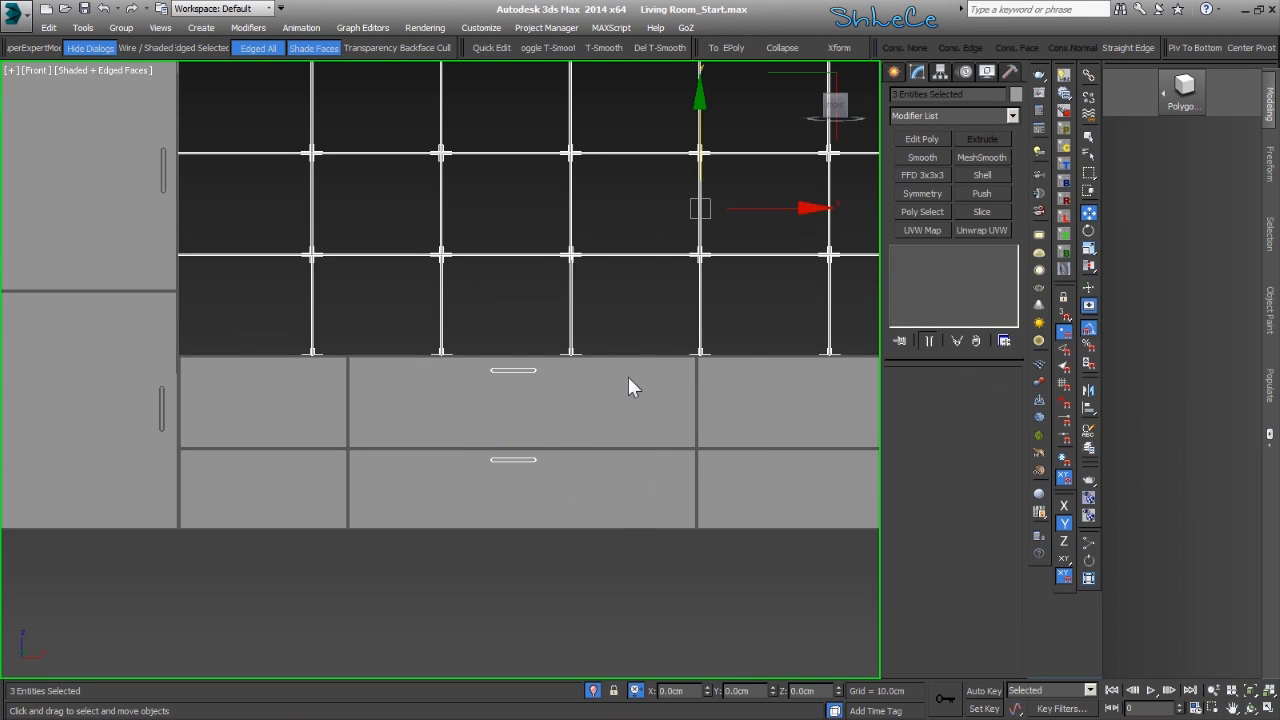
left_click_drag(543, 306, 543, 306, "alt")
left_click_drag(615, 416, 367, 412, "shift")
key("Return")
Instance the two drawer handles onto the second pair of wide drawers and the narrow drawers at the cabinet's far end
middle_click_drag(526, 459, 73, 398)
left_click_drag(72, 391, 681, 387, "shift")
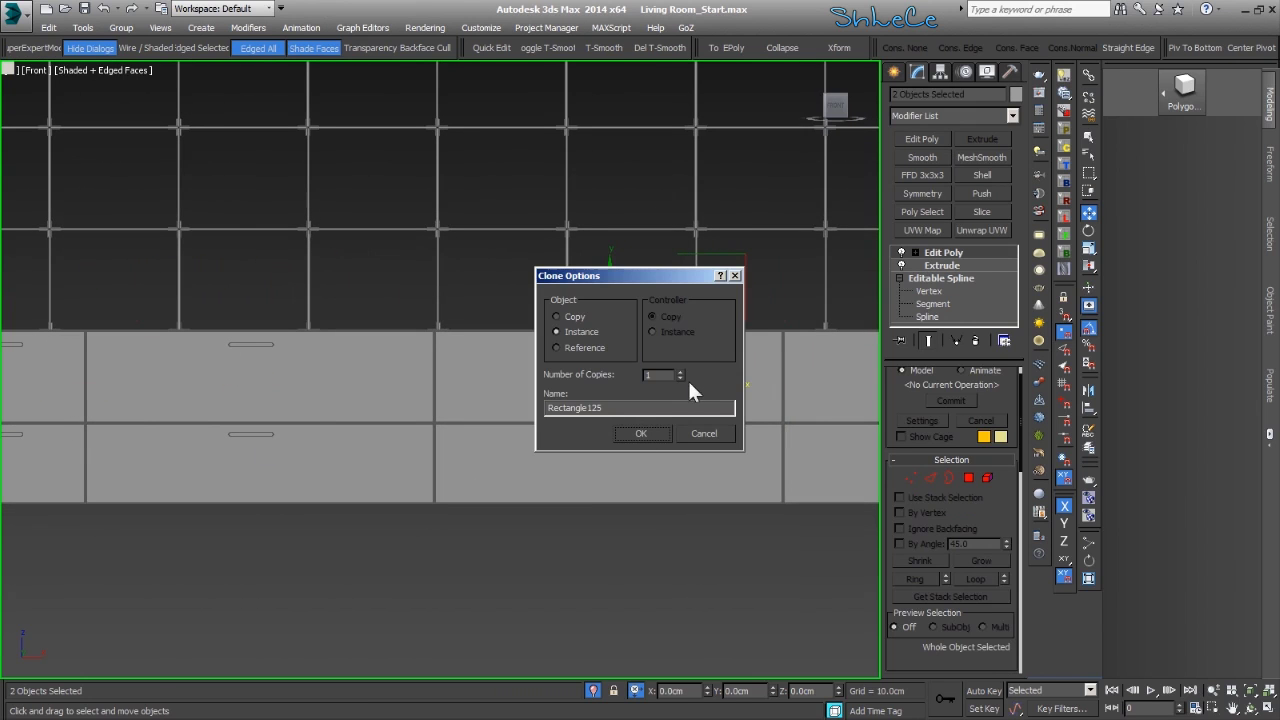
left_click(641, 433)
scroll(521, 455, "down", 5)
left_click_drag(853, 421, 683, 419)
scroll(674, 511, "down", 3)
middle_click_drag(602, 530, 563, 451, "alt")
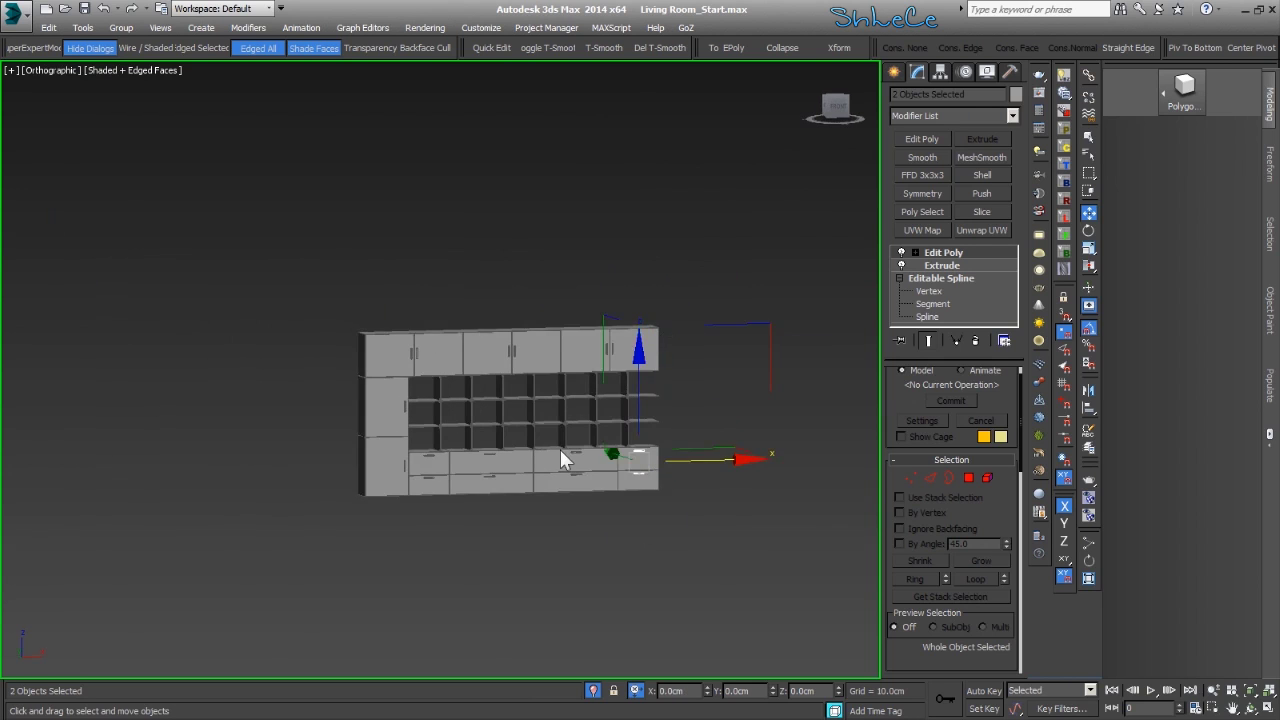
scroll(560, 451, "up", 4)
middle_click_drag(586, 523, 574, 509, "alt")
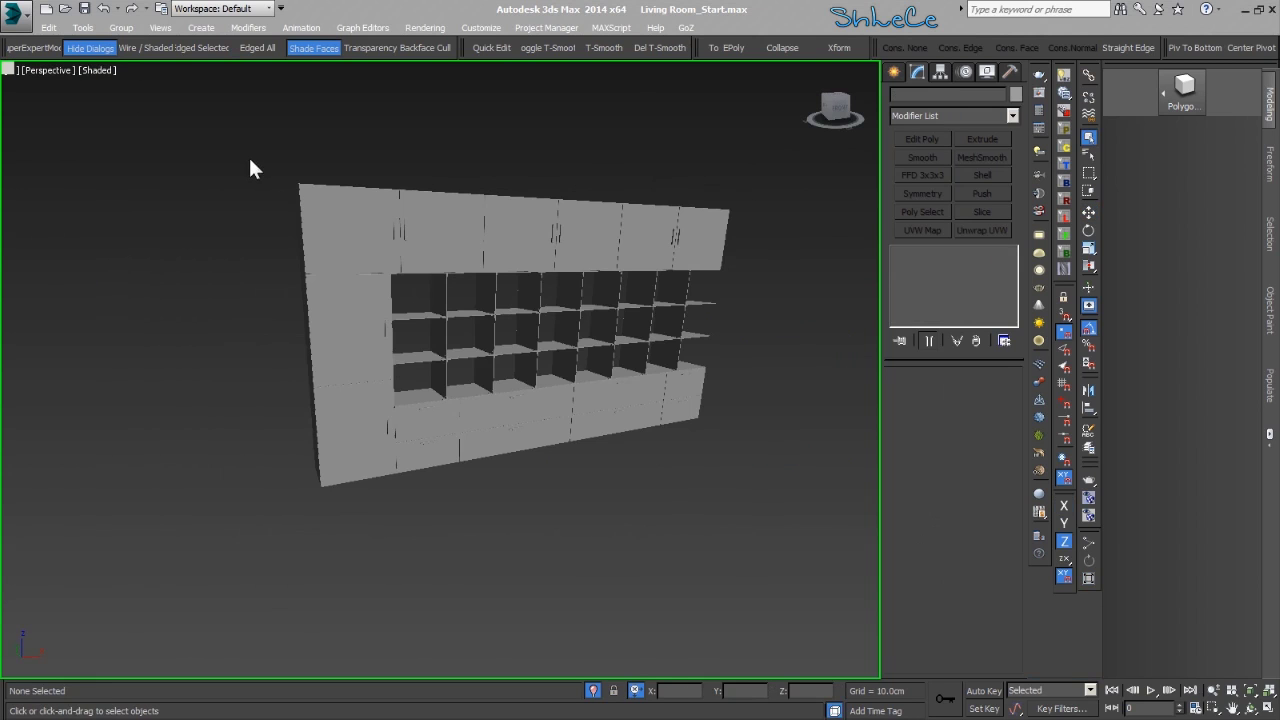
Merge all objects from Books.max into the scene
left_click(18, 16)
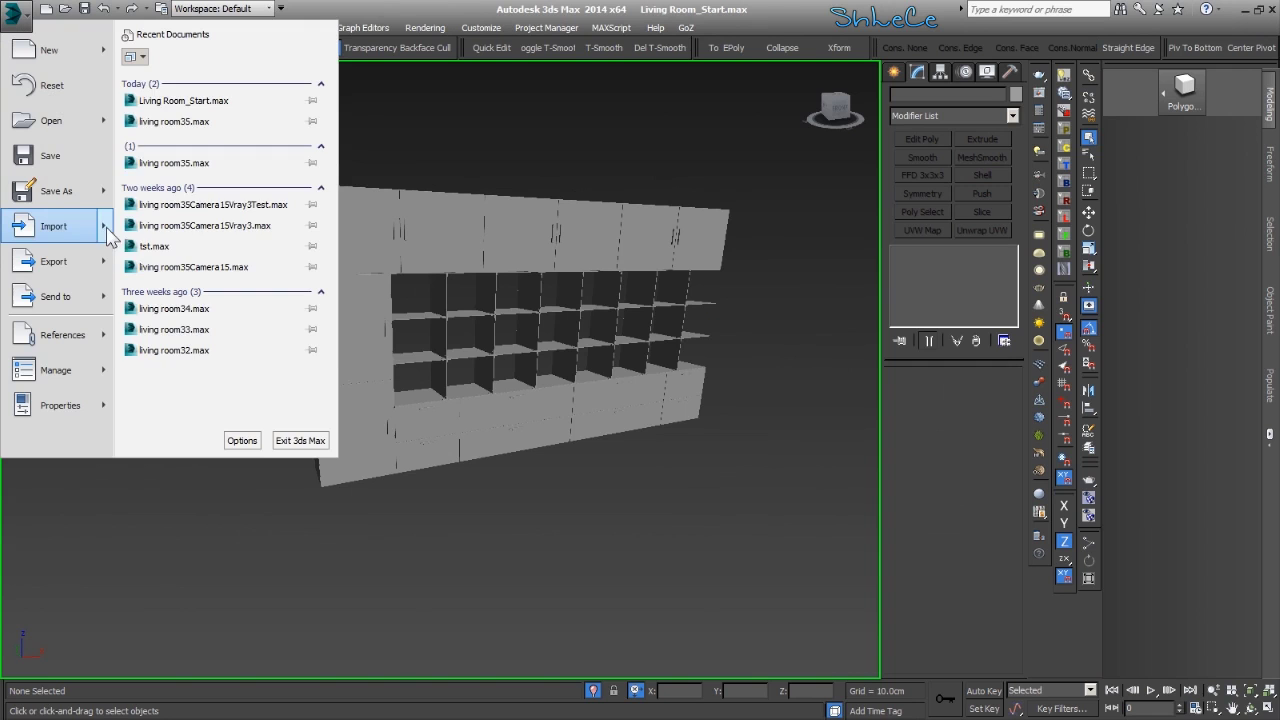
mouse_move(110, 231)
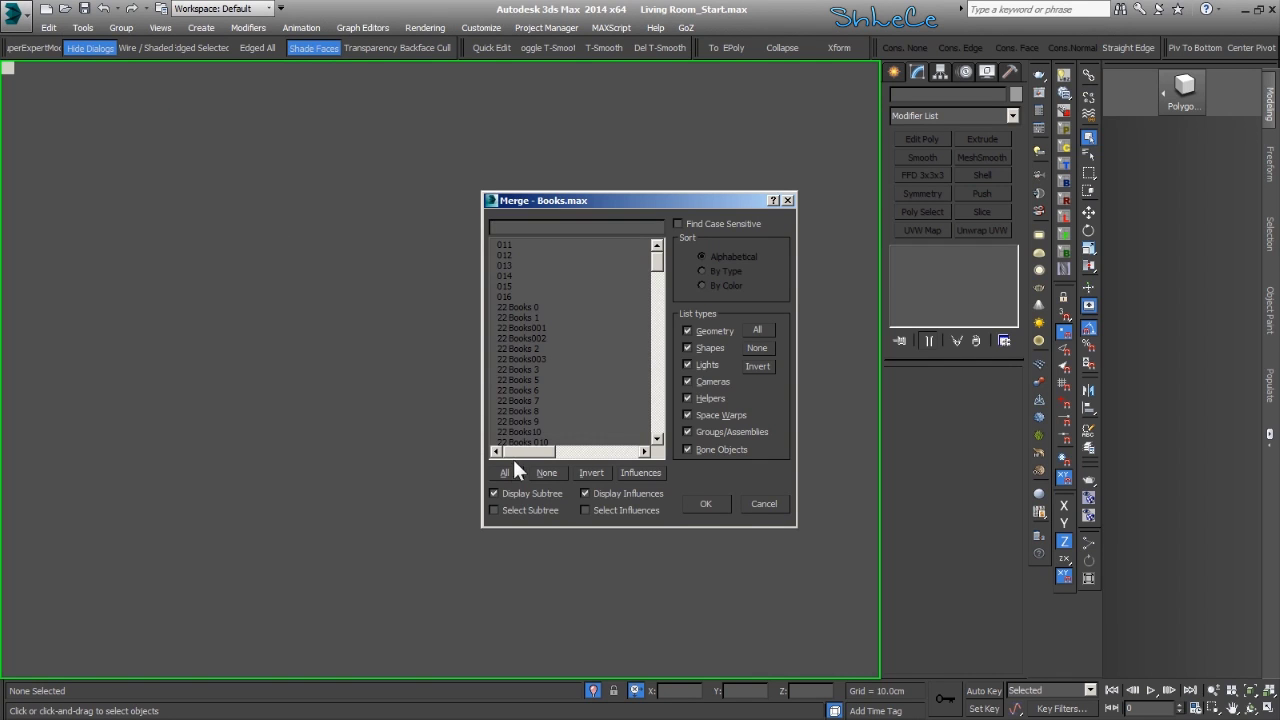
left_click(506, 472)
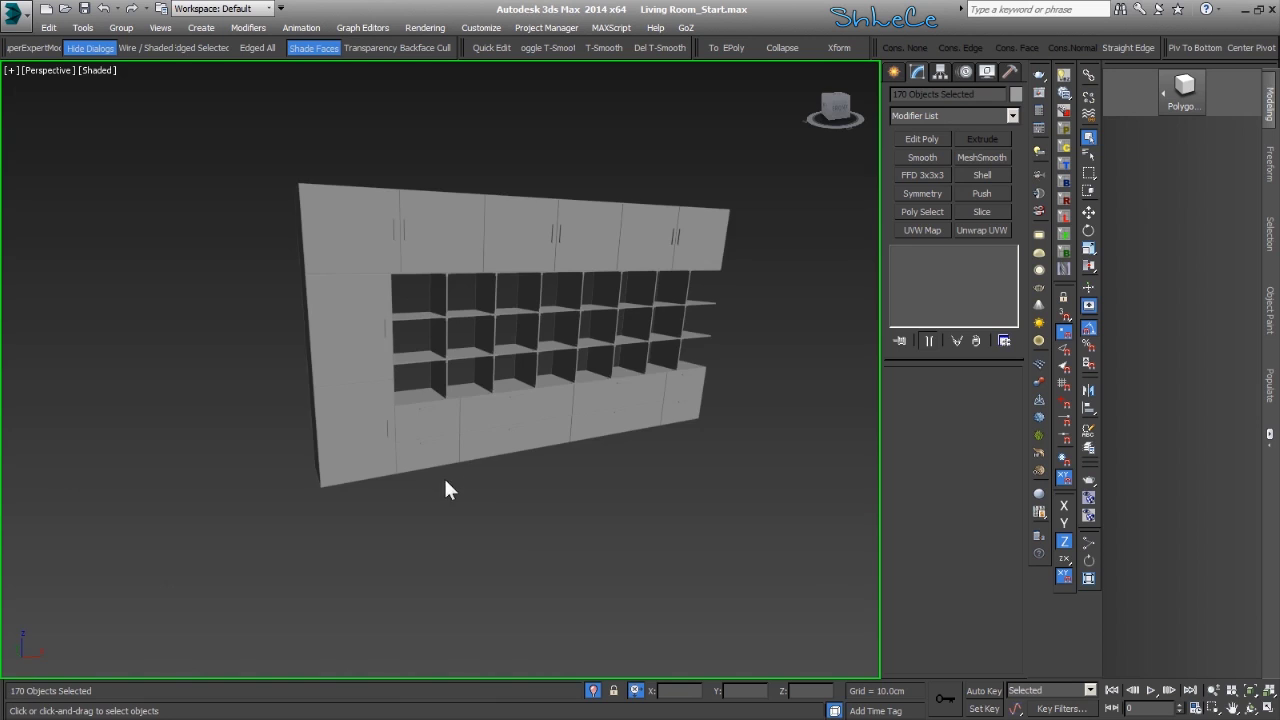
Examine the merged row of books up close from several angles
middle_click_drag(443, 475, 483, 370, "alt")
scroll(486, 405, "down", 3)
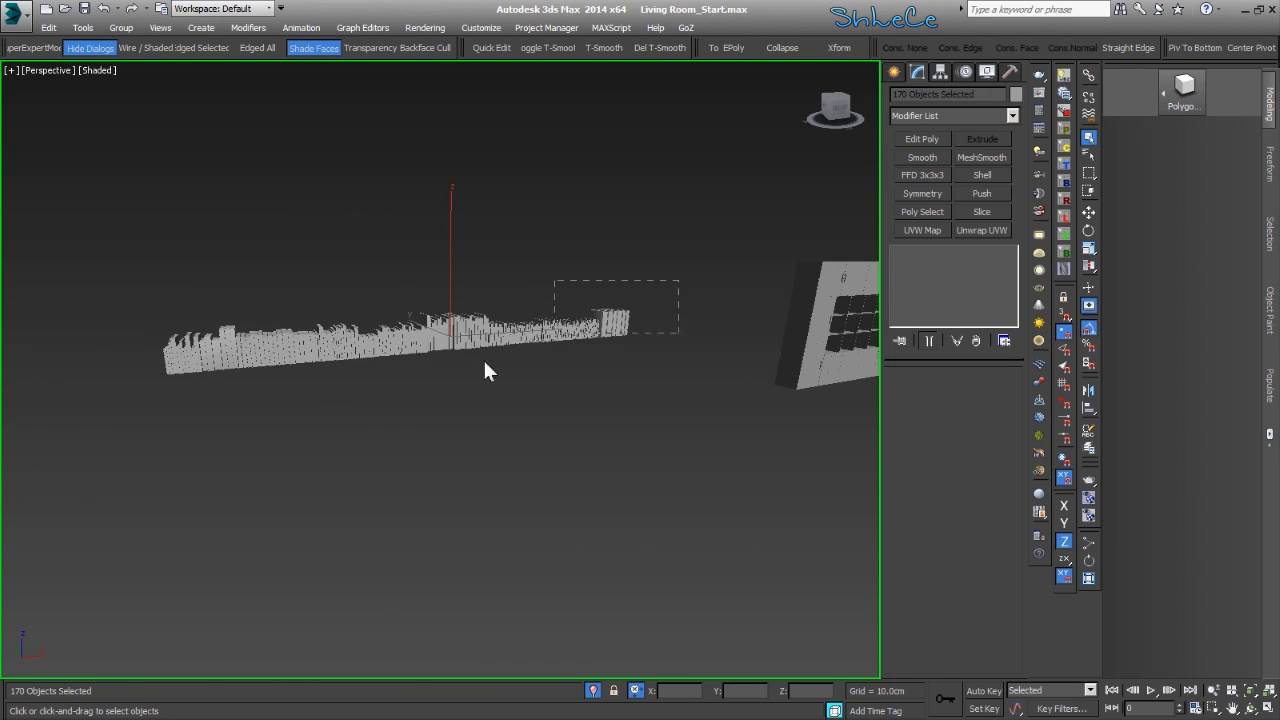
left_click_drag(150, 466, 150, 466)
middle_click_drag(150, 466, 544, 341, "alt")
scroll(544, 341, "up", 6)
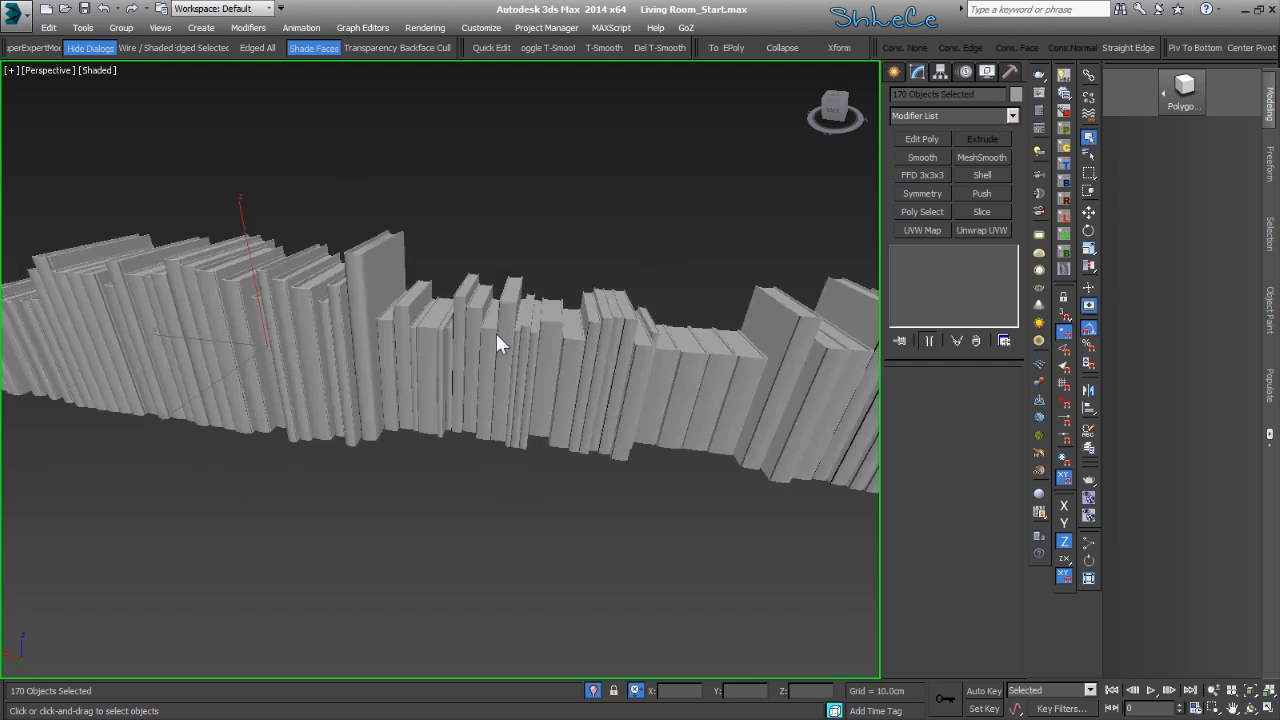
scroll(496, 343, "down", 5)
scroll(309, 359, "up", 4)
scroll(406, 279, "down", 10)
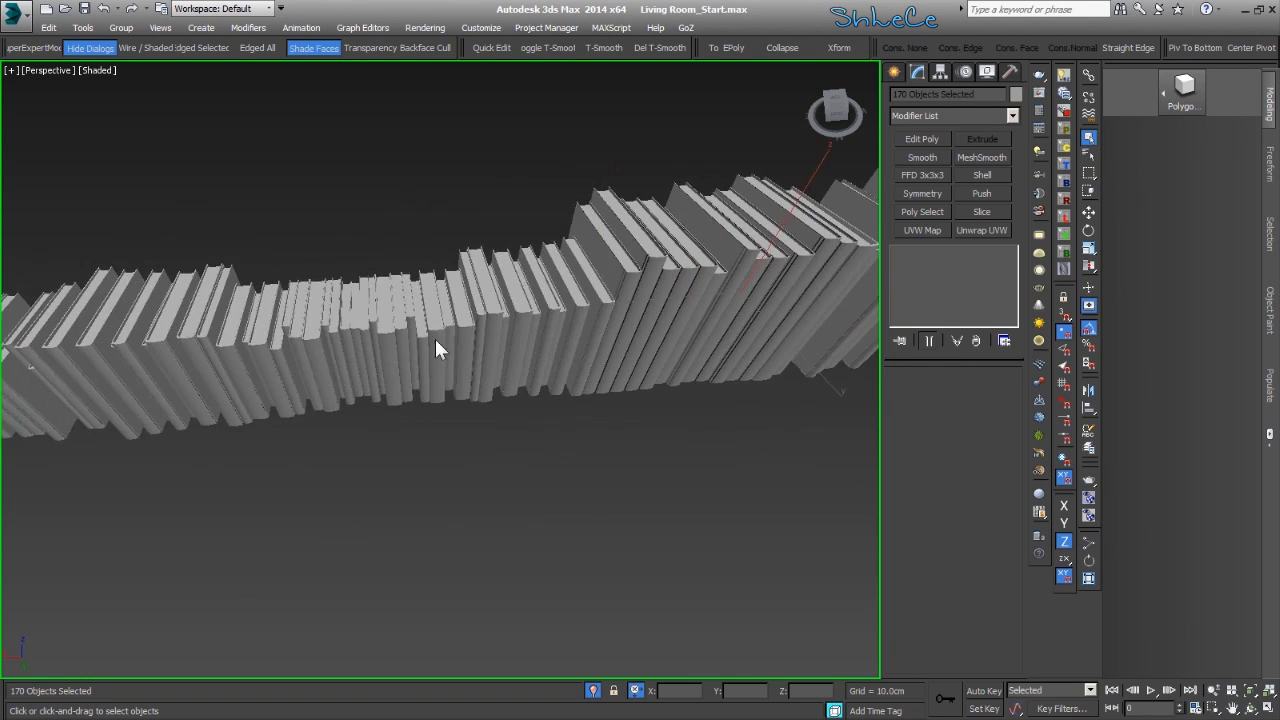